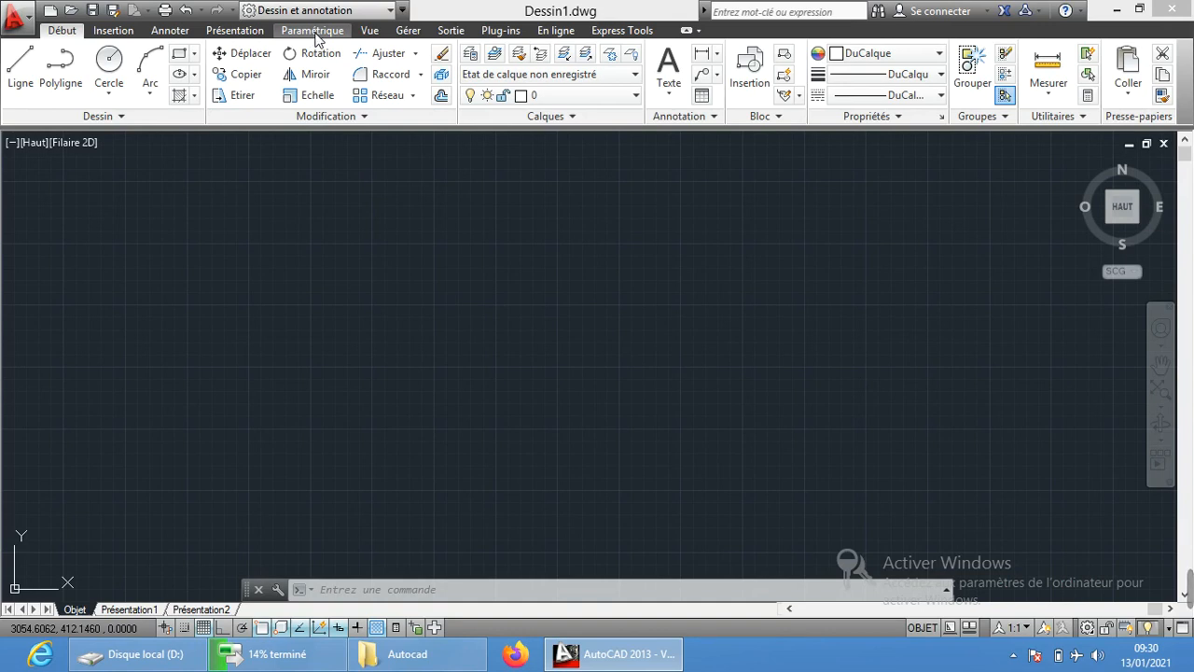
pyautogui.click(113, 30)
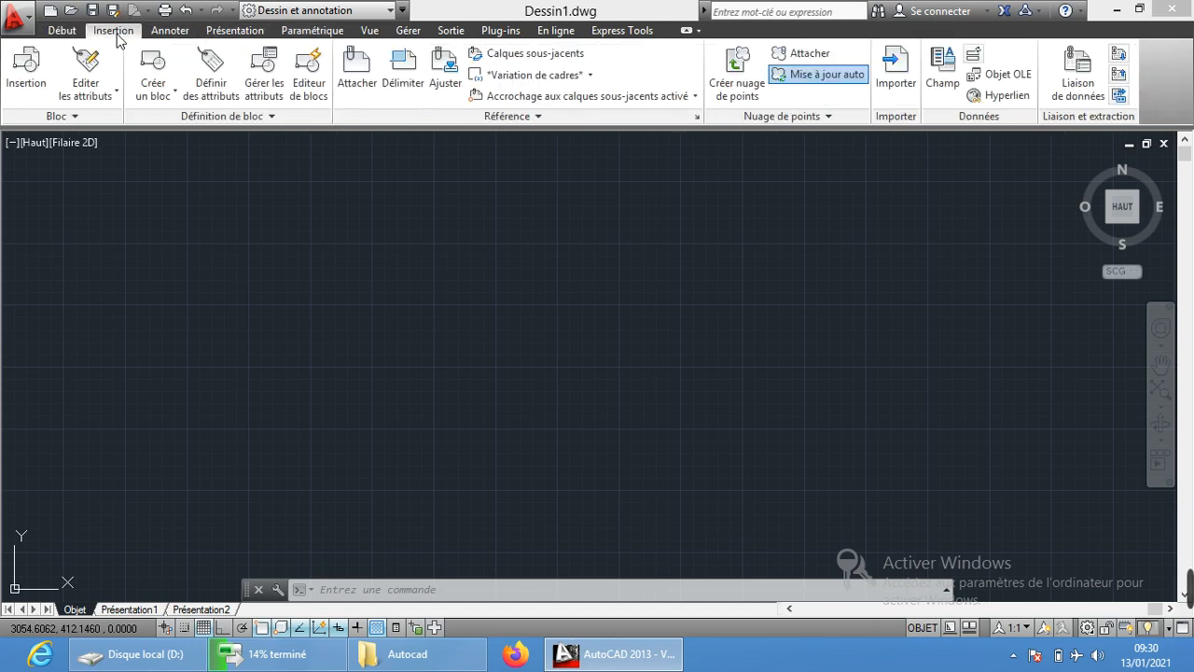
pyautogui.click(311, 30)
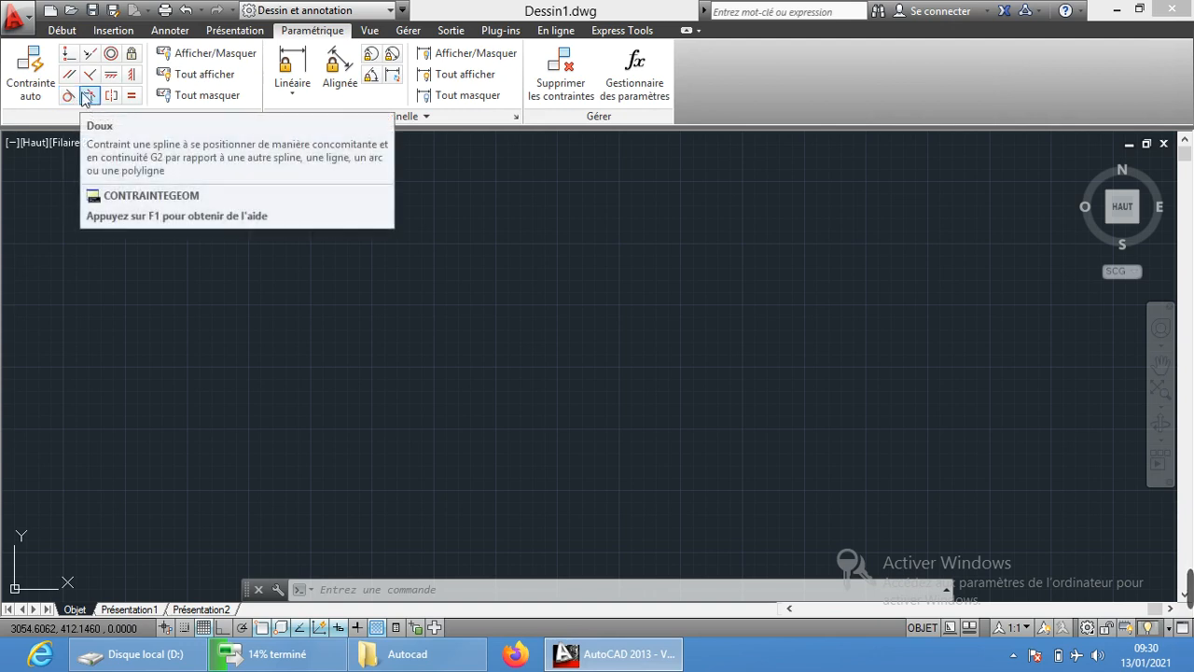
# Step: Draw a single line sloping gently down to the right, ending at about (2658, 1207)
pyautogui.click(59, 32)
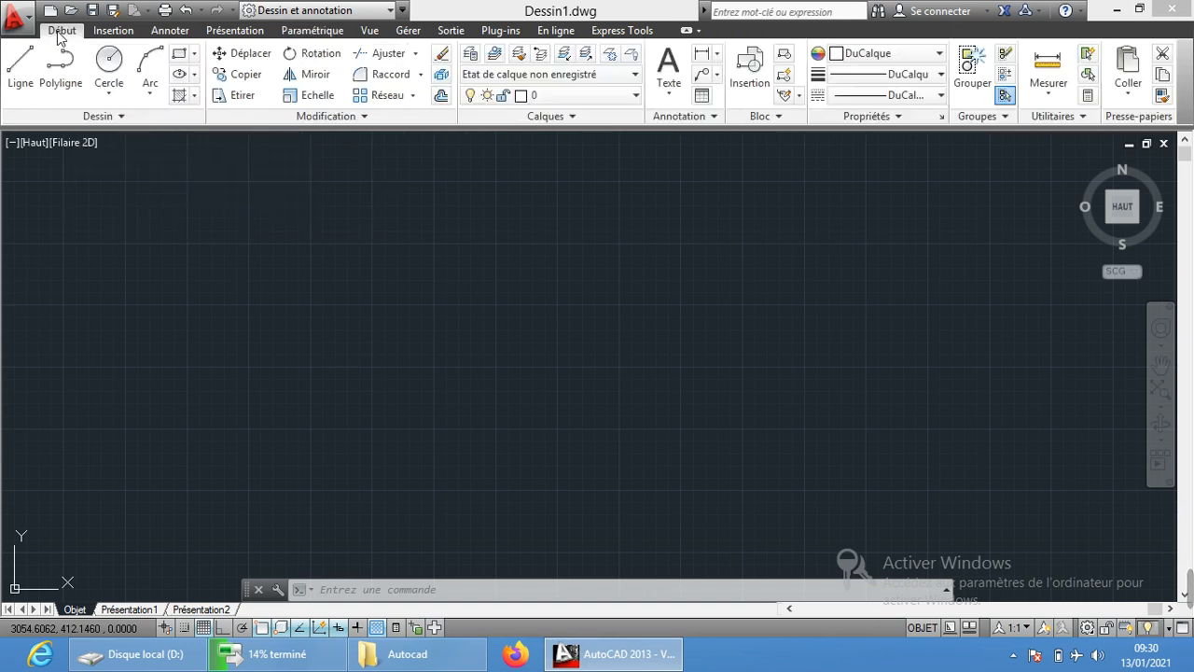
pyautogui.click(23, 64)
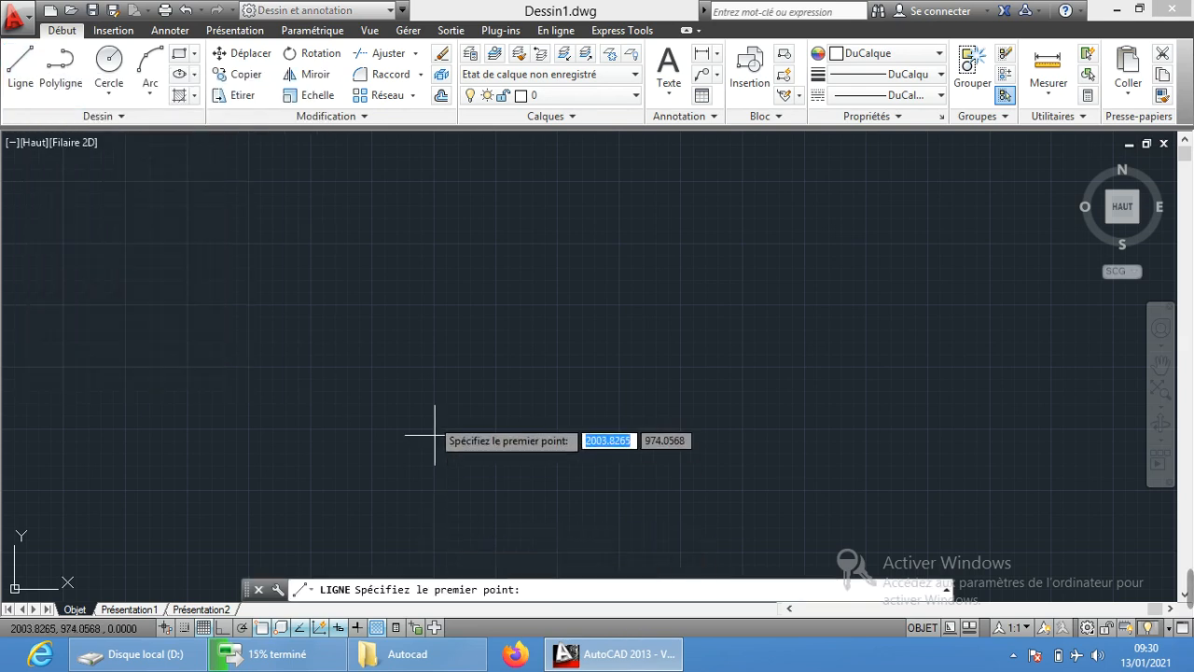
pyautogui.click(325, 306)
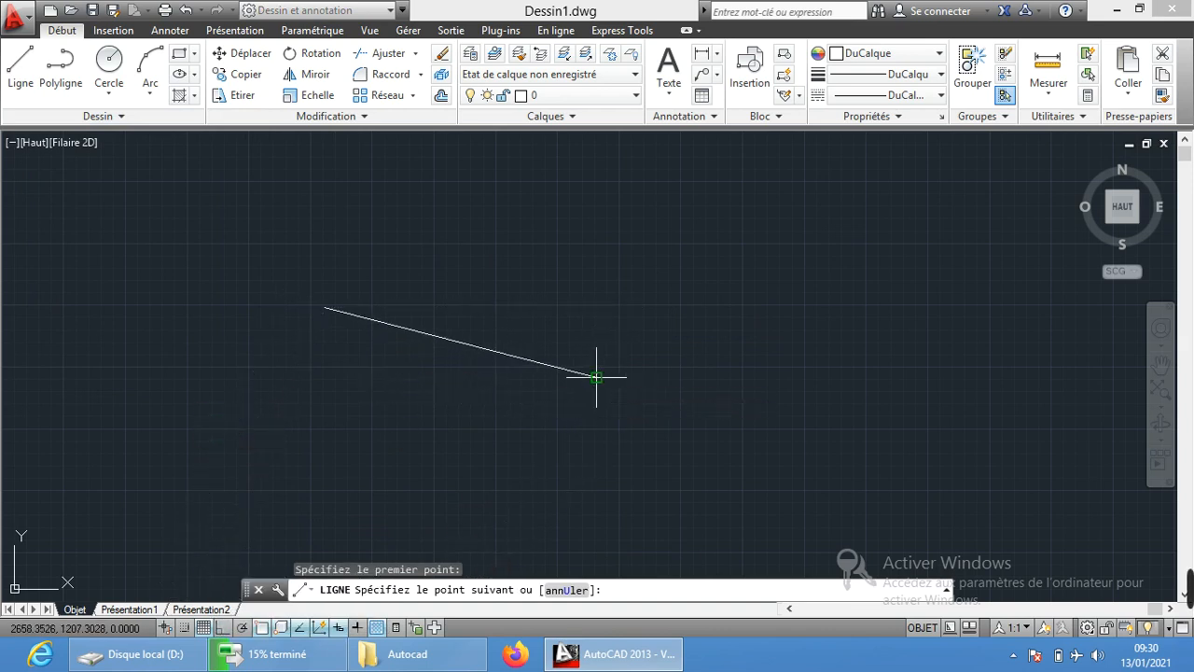
pyautogui.click(597, 377)
pyautogui.press('Return')
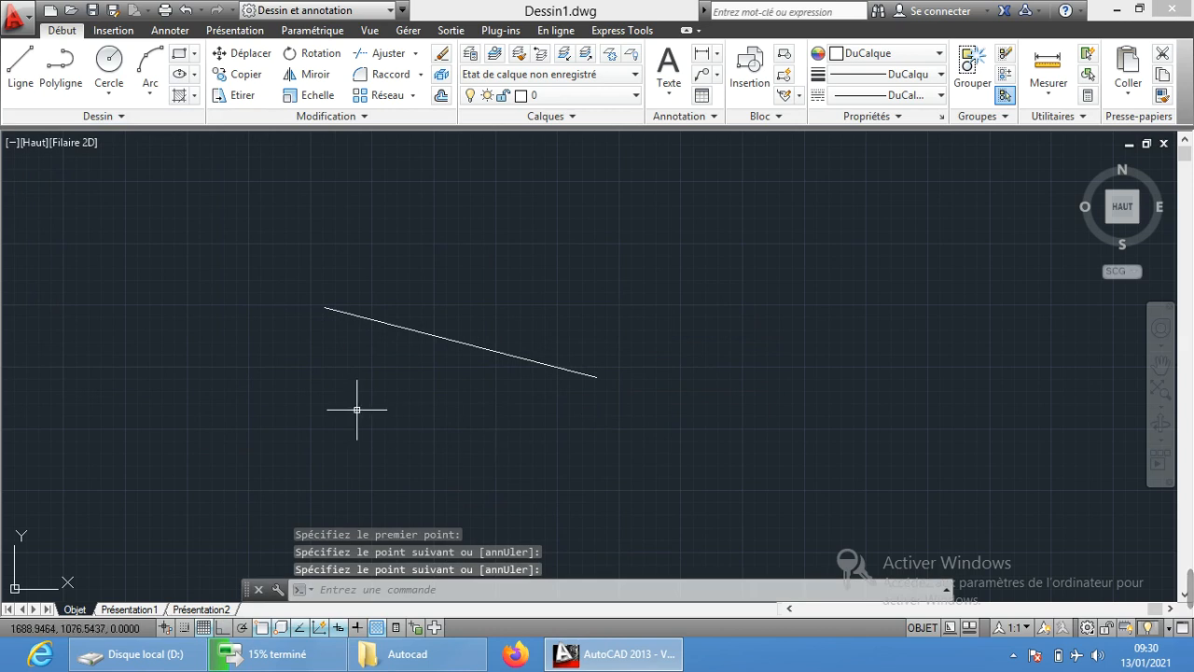
# Step: Draw a horizontal line below the sloping line with ortho mode turned on
pyautogui.press('Return')
pyautogui.click(345, 441)
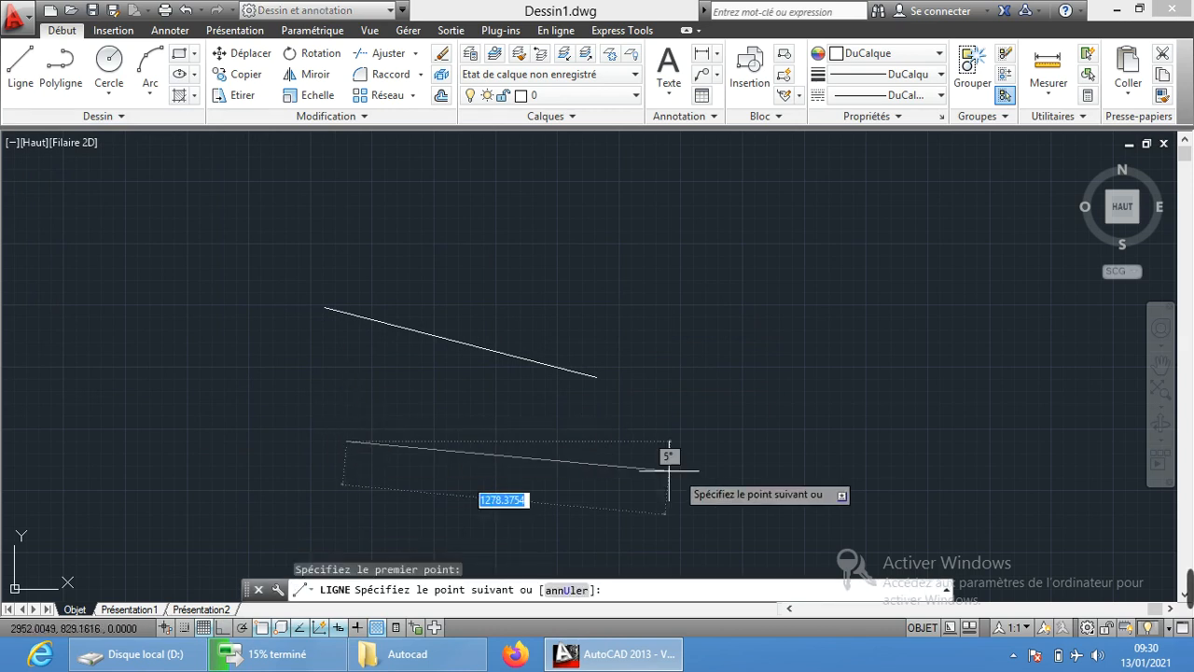
pyautogui.click(222, 627)
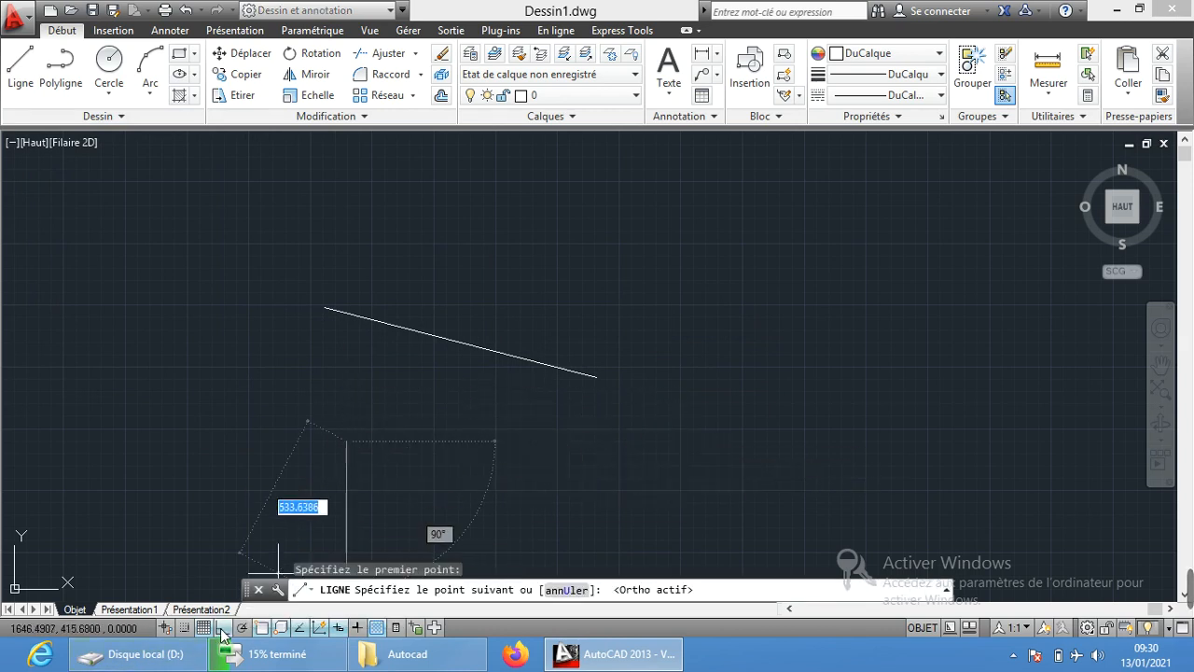
pyautogui.click(574, 458)
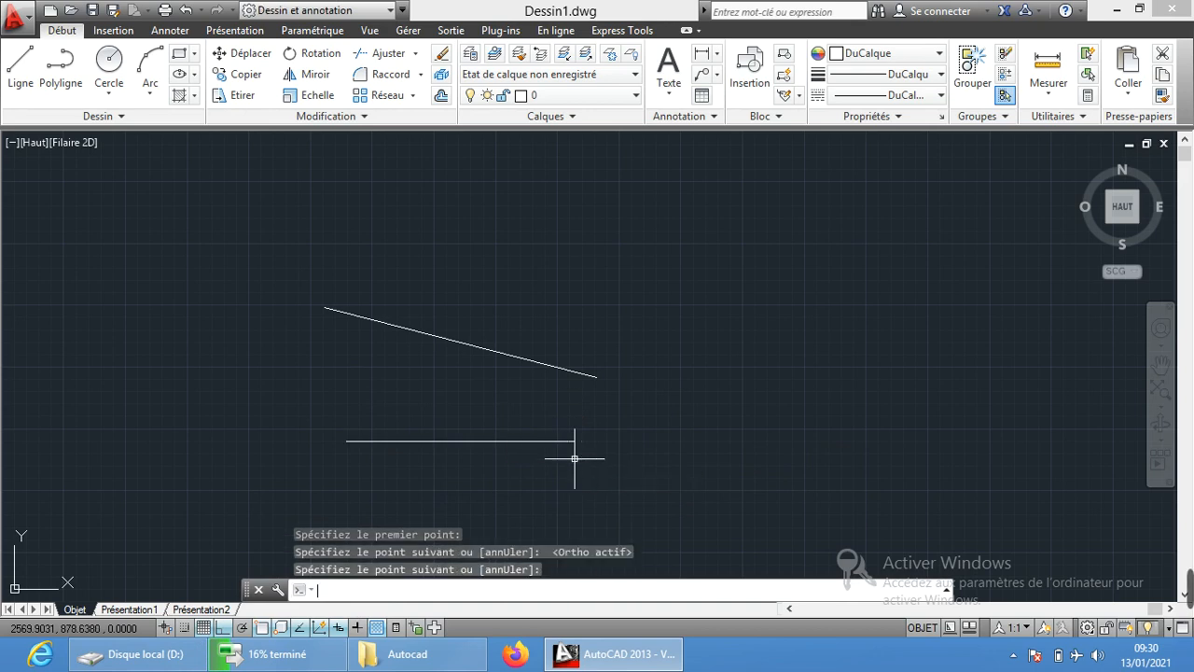
pyautogui.press('Return')
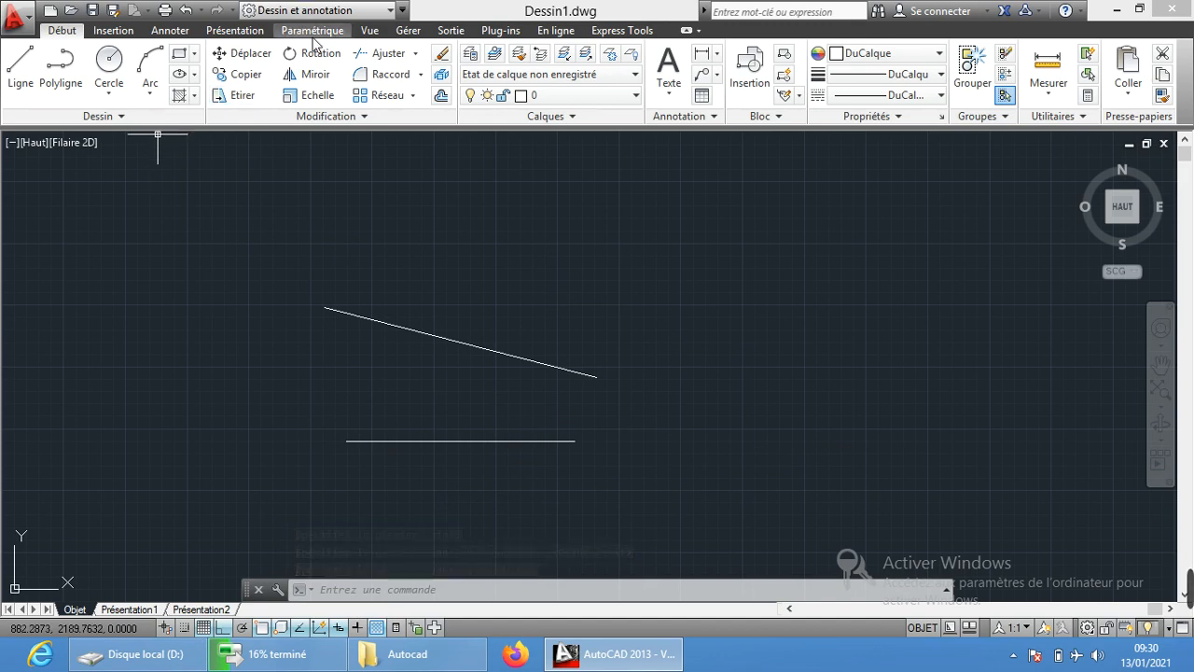
# Step: Apply a parallel constraint with the sloping line as first object and the horizontal line as second, and undo it
pyautogui.click(312, 30)
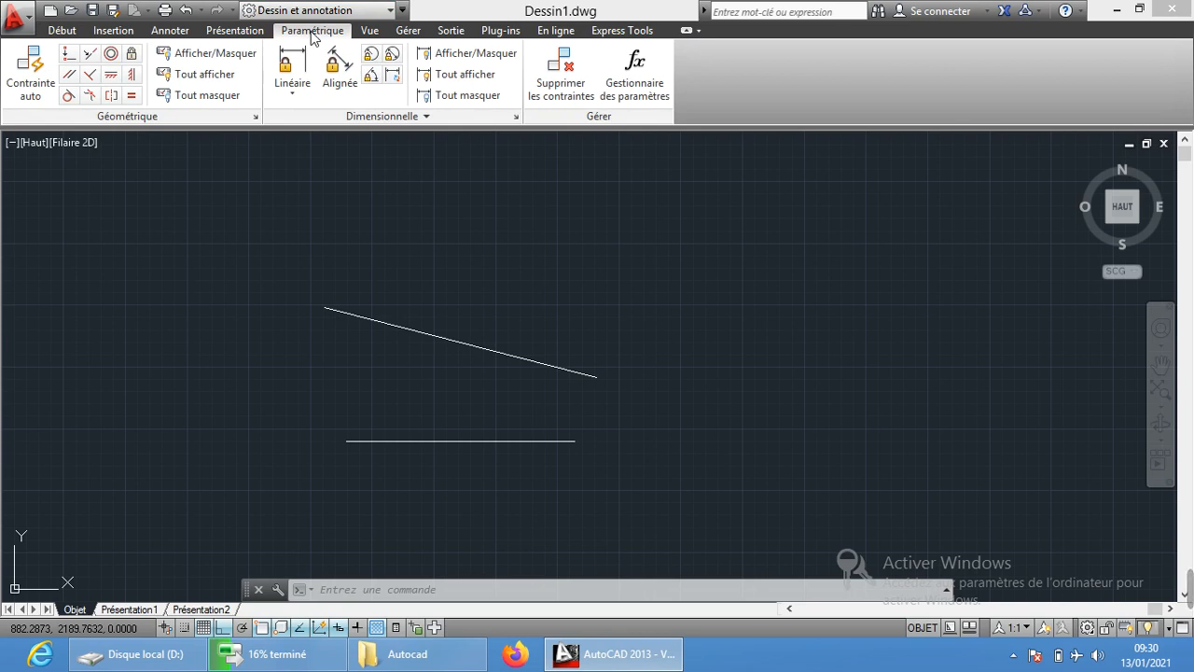
pyautogui.click(69, 76)
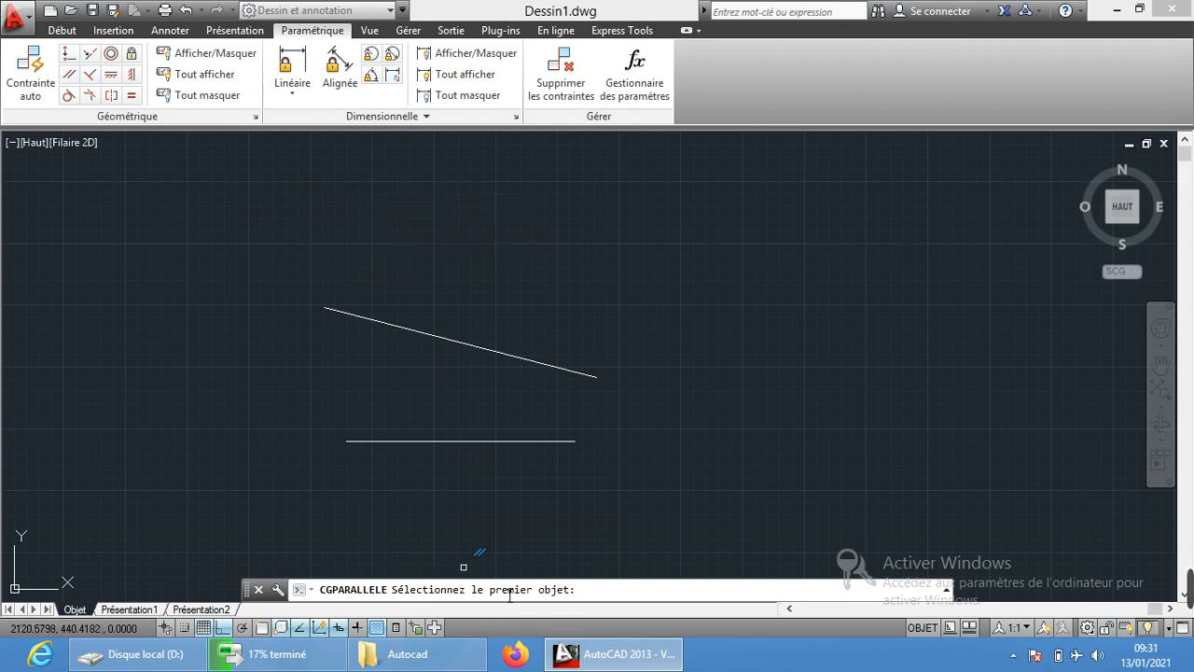
pyautogui.click(355, 314)
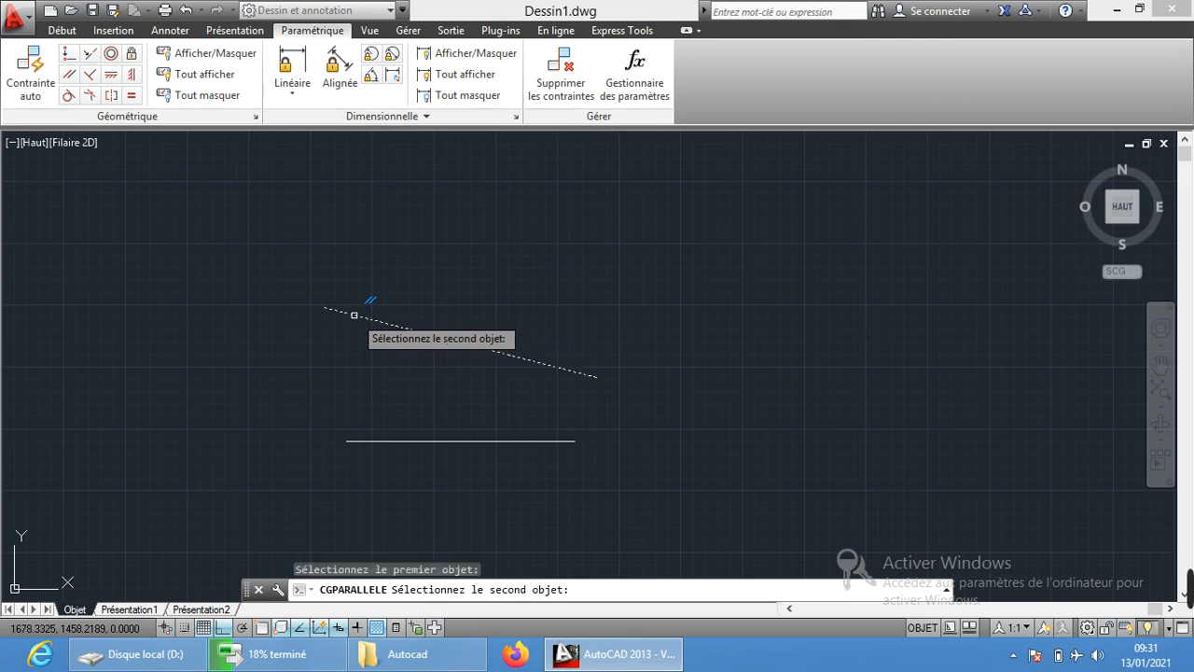
pyautogui.click(378, 442)
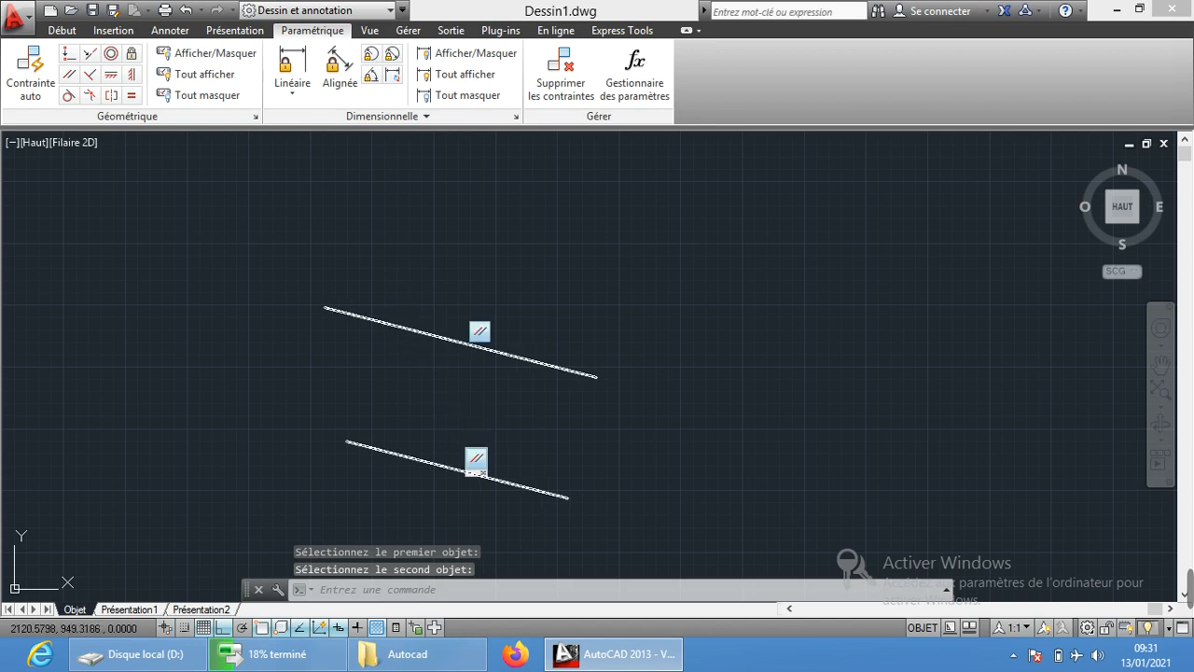
pyautogui.click(186, 11)
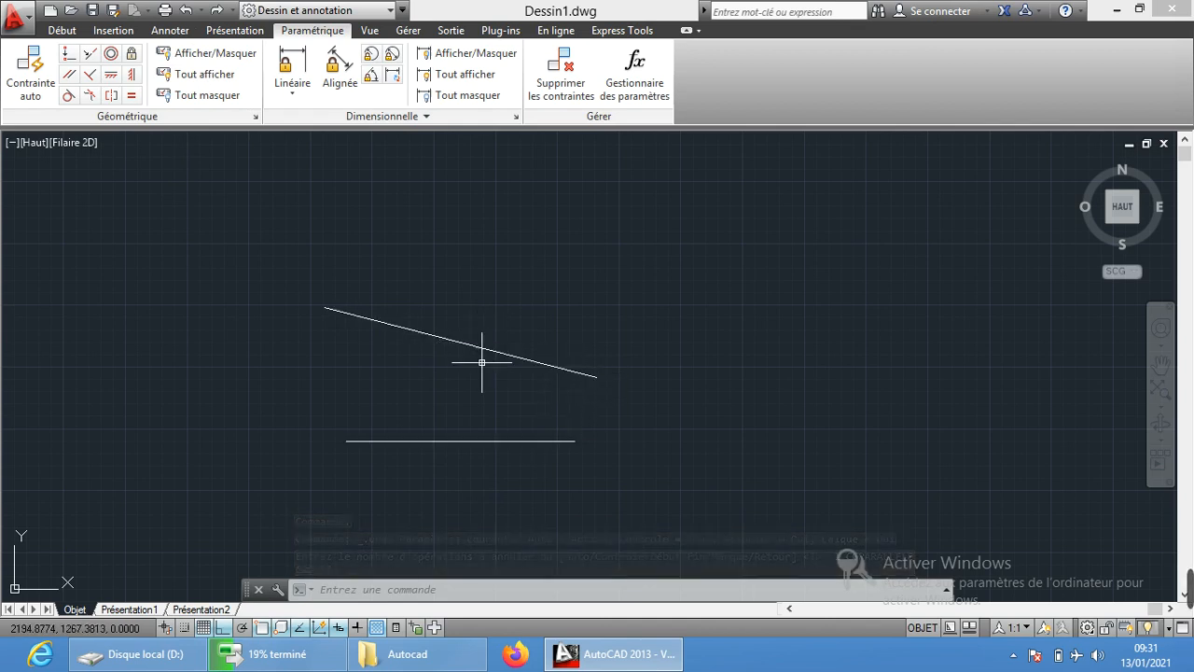
# Step: Apply a parallel constraint with the horizontal line as first object and the sloping line as second, and undo it
pyautogui.click(68, 76)
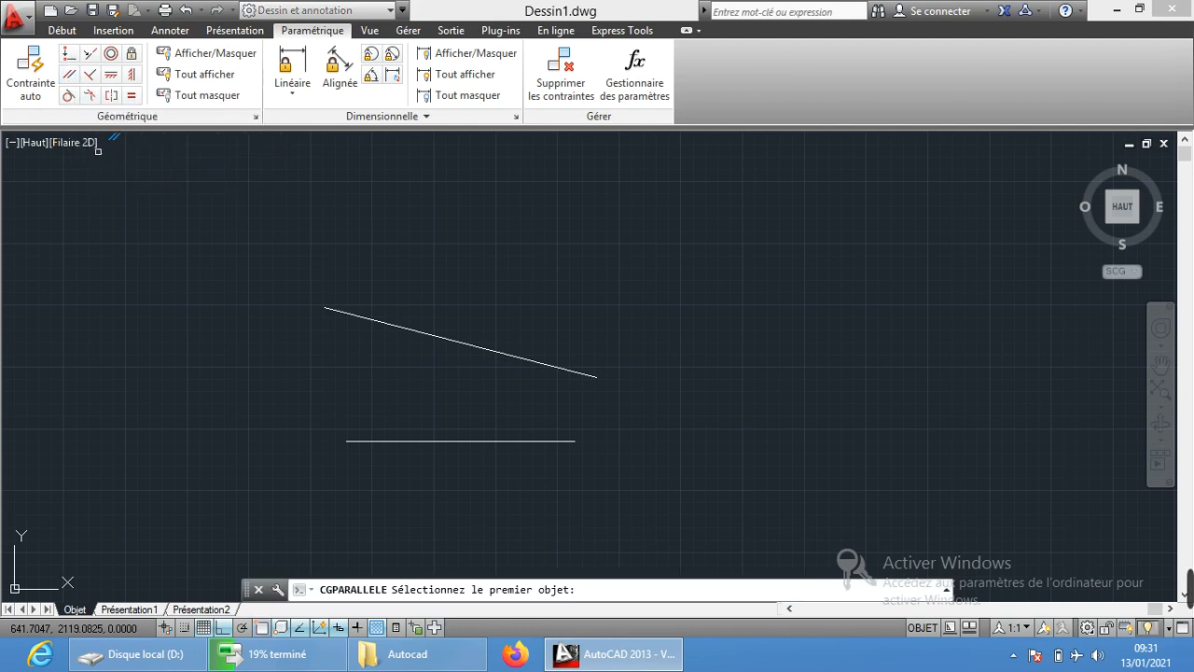
pyautogui.click(446, 441)
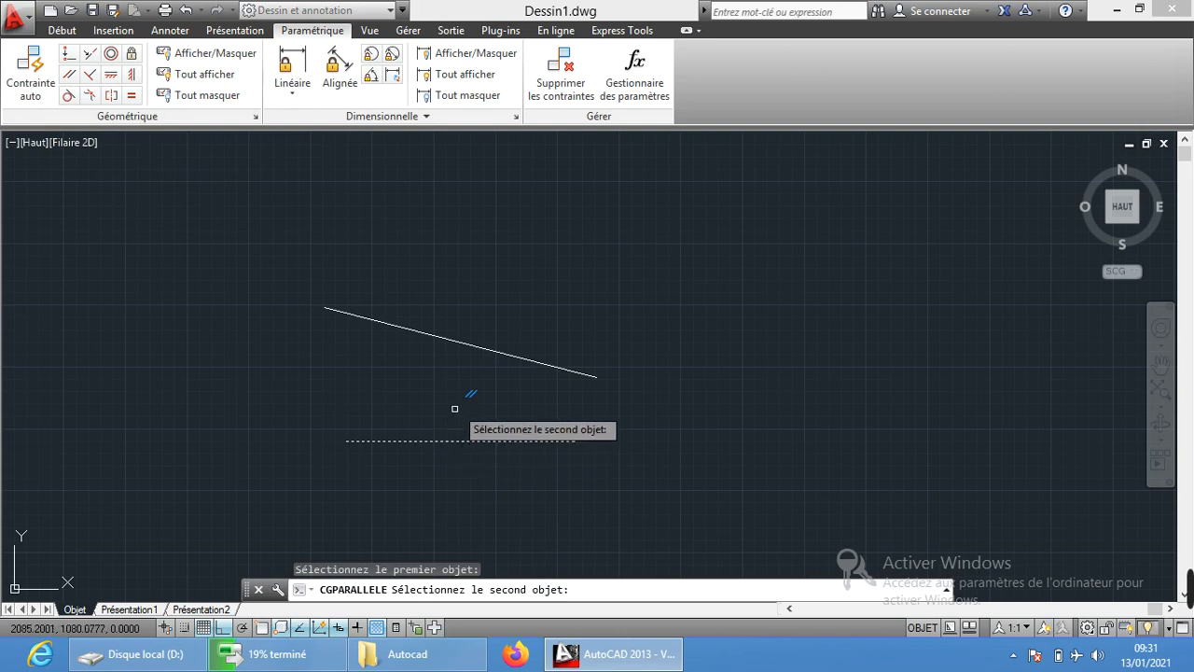
pyautogui.click(464, 344)
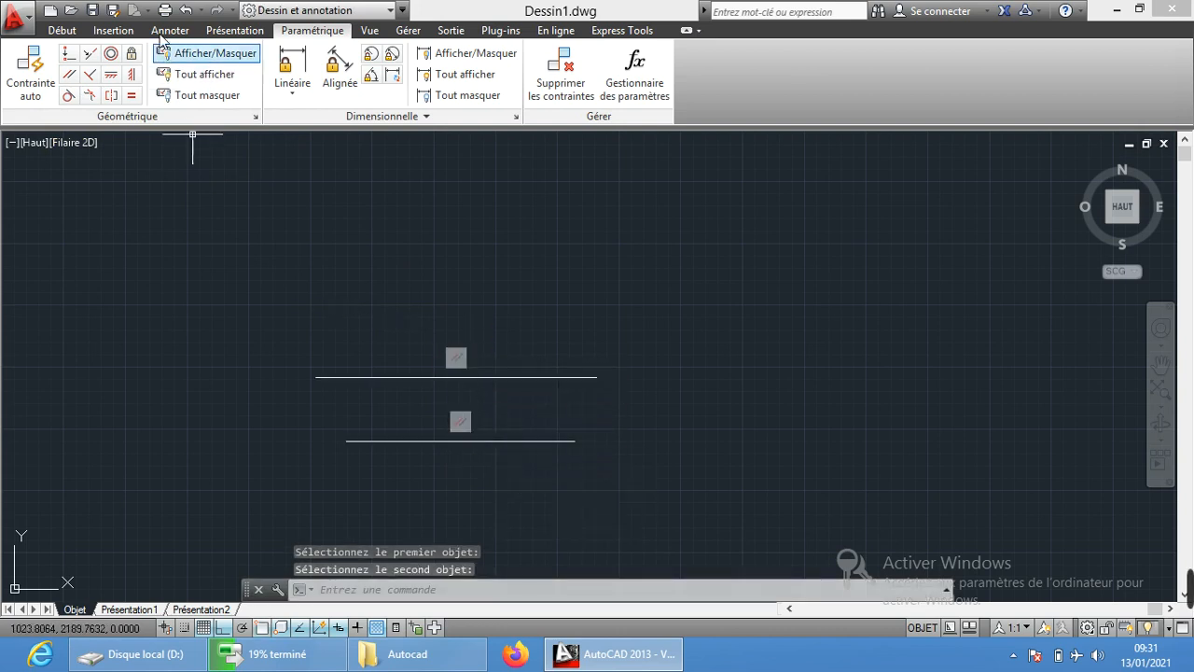
pyautogui.click(186, 10)
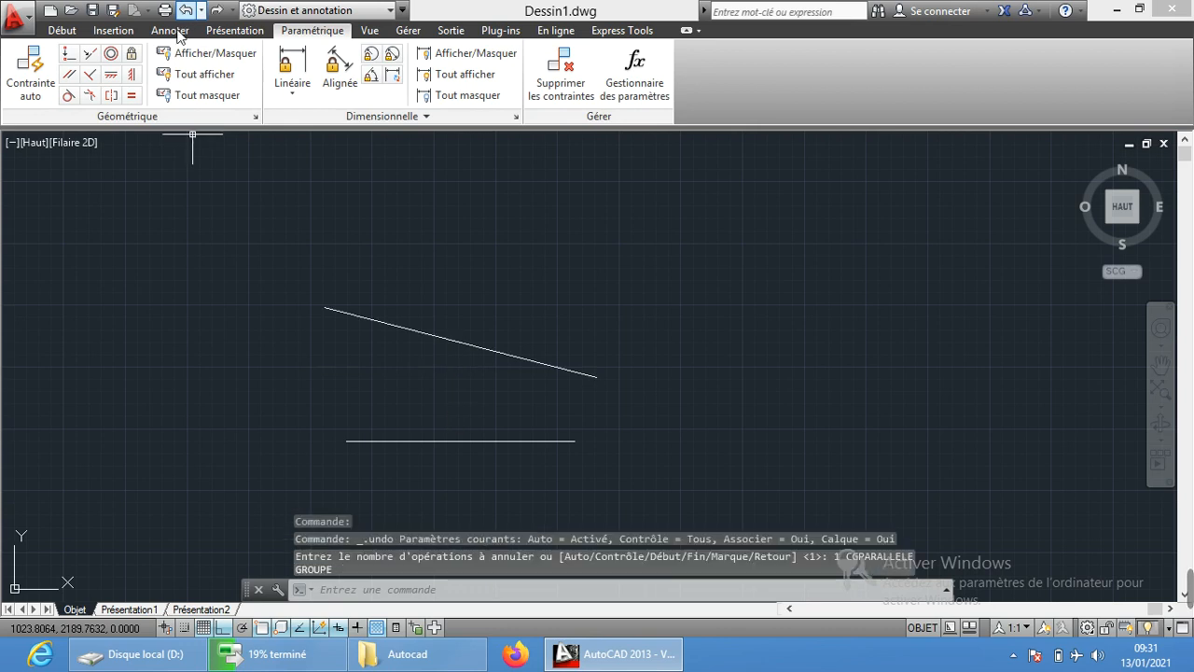
# Step: Make the lower horizontal line parallel to the sloping line, picking the sloping line as the reference, and inspect both lines
pyautogui.click(72, 76)
pyautogui.click(480, 347)
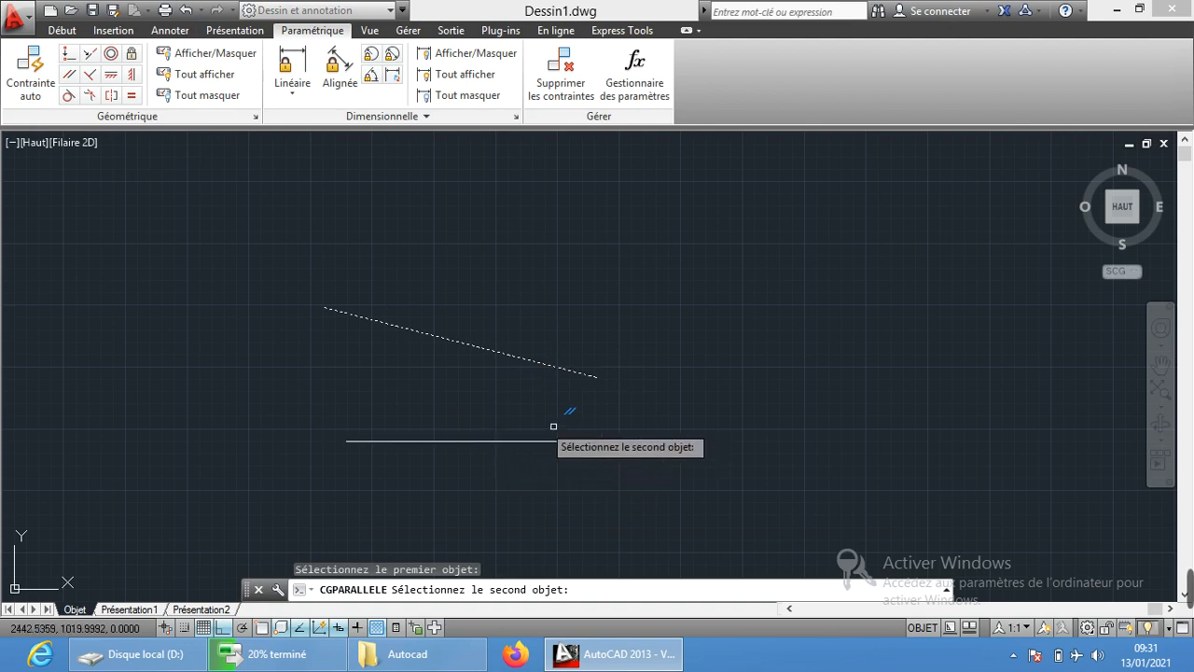
pyautogui.click(450, 441)
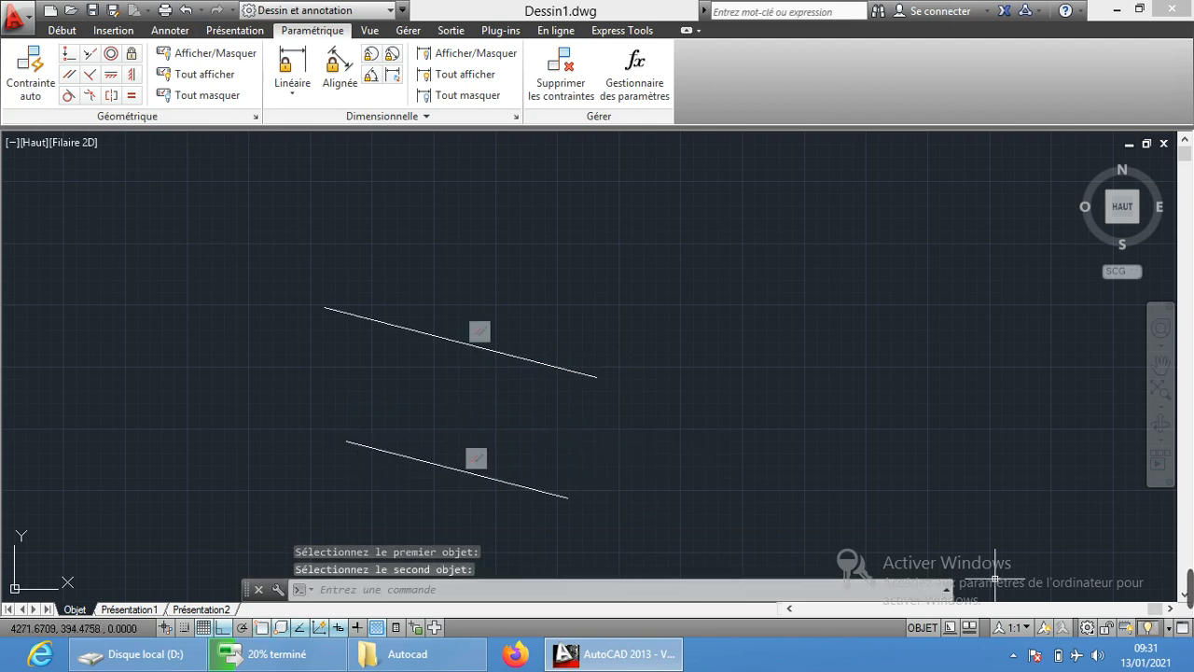
pyautogui.scroll(3, 411, 481)
pyautogui.scroll(-3, 410, 481)
pyautogui.scroll(-4, 480, 451)
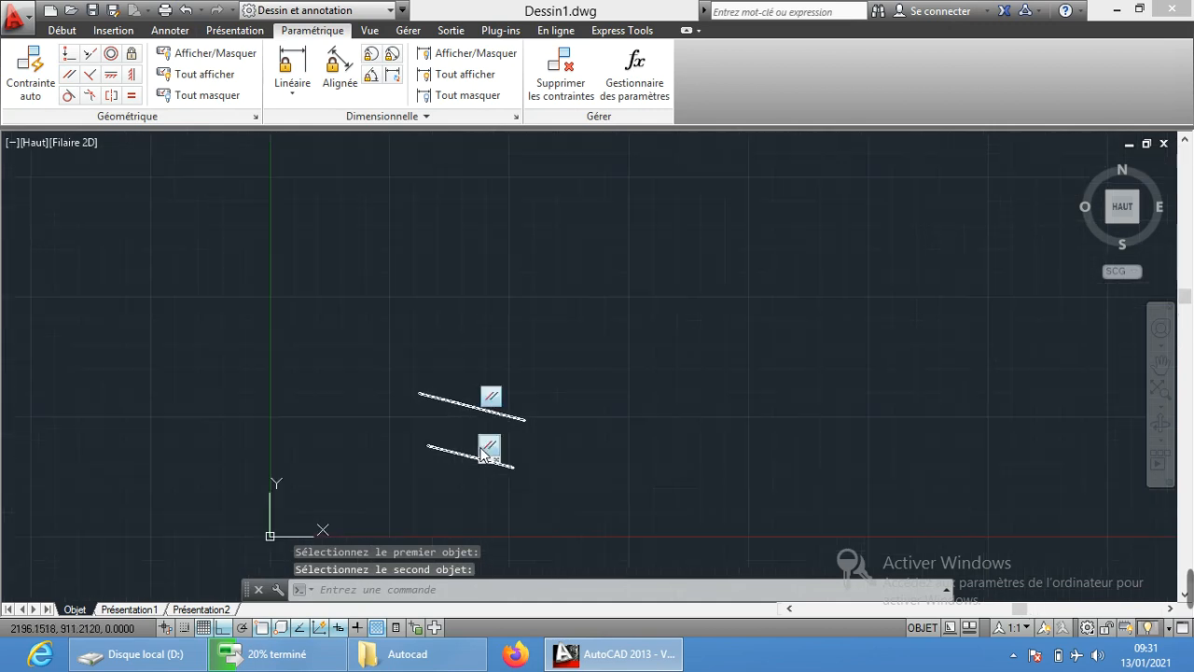
pyautogui.scroll(6, 496, 429)
pyautogui.moveTo(472, 435); pyautogui.dragTo(430, 342, button='middle')
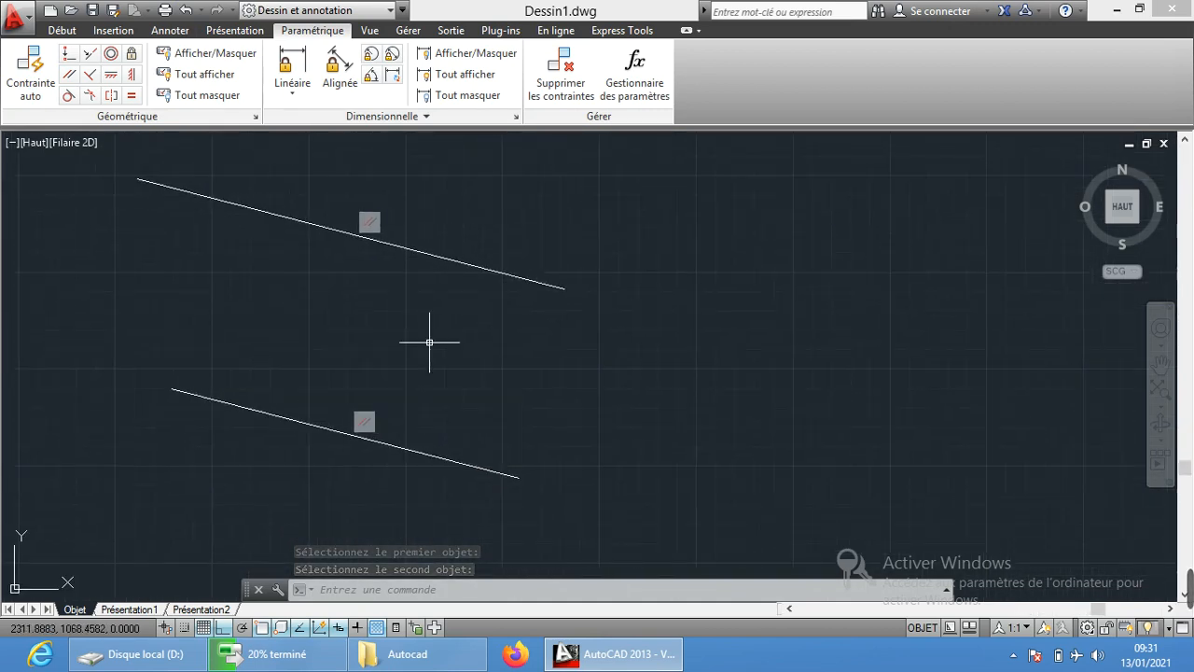
# Step: Undo the parallel constraint and the view changes, and remove the lower line by undoing its creation
pyautogui.click(186, 10)
pyautogui.click(186, 10)
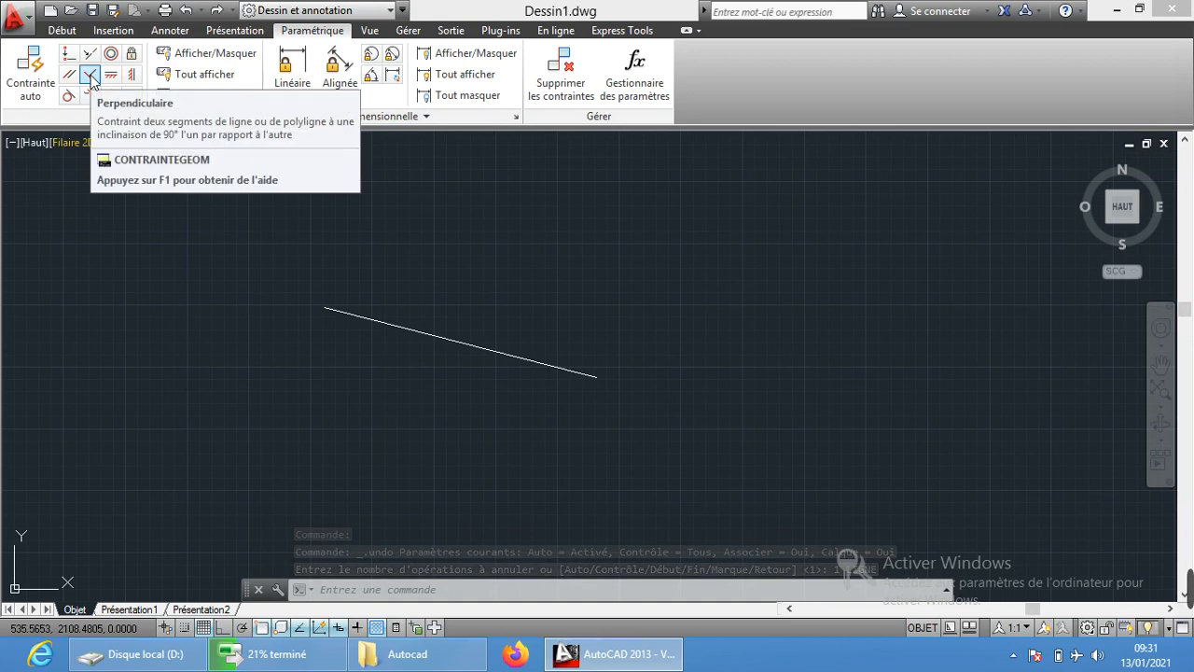
# Step: Draw a shorter oblique line above the right half of the sloping line, ending at about (2439, 1398)
pyautogui.click(62, 30)
pyautogui.click(18, 82)
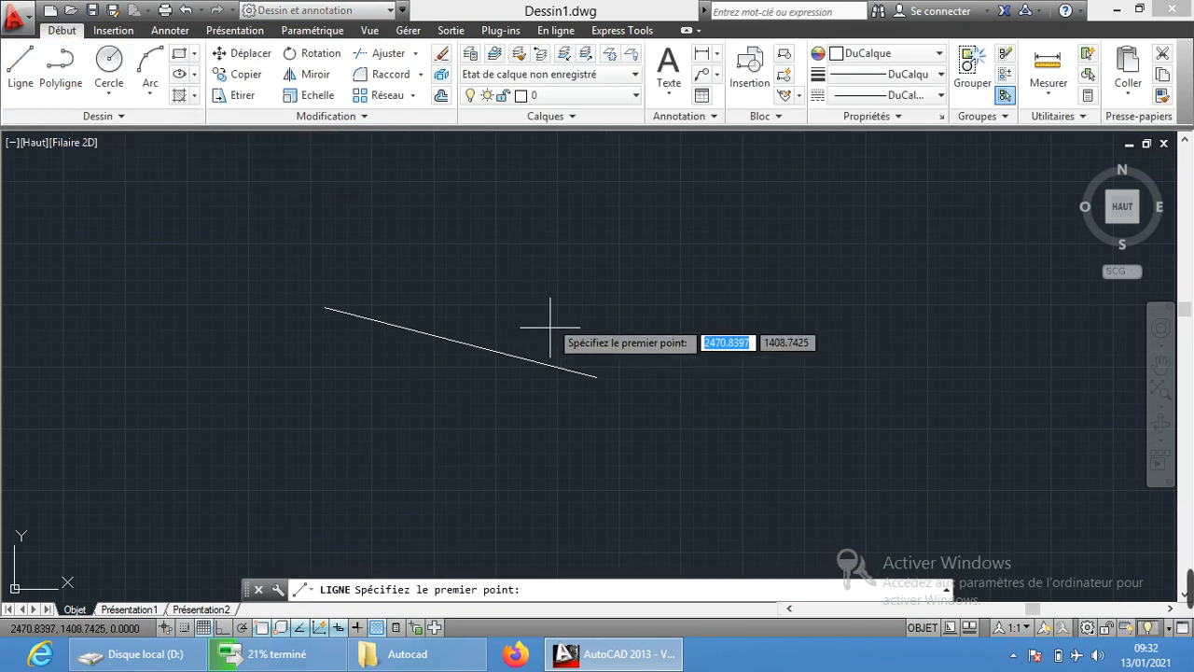
pyautogui.click(615, 216)
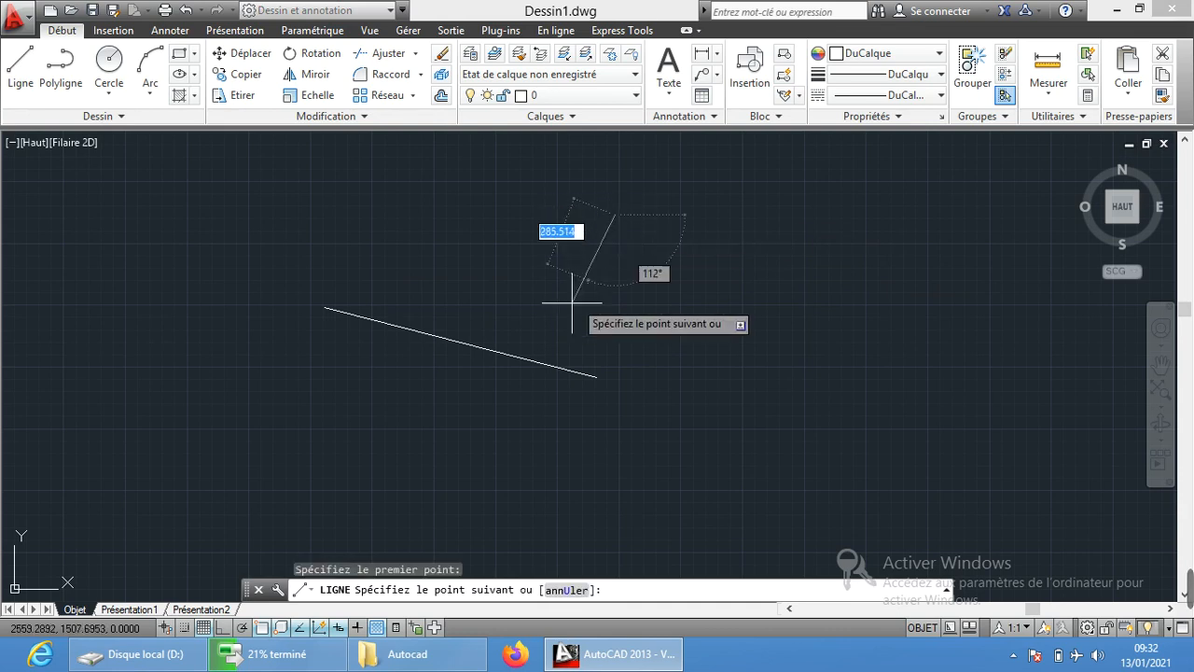
pyautogui.click(542, 330)
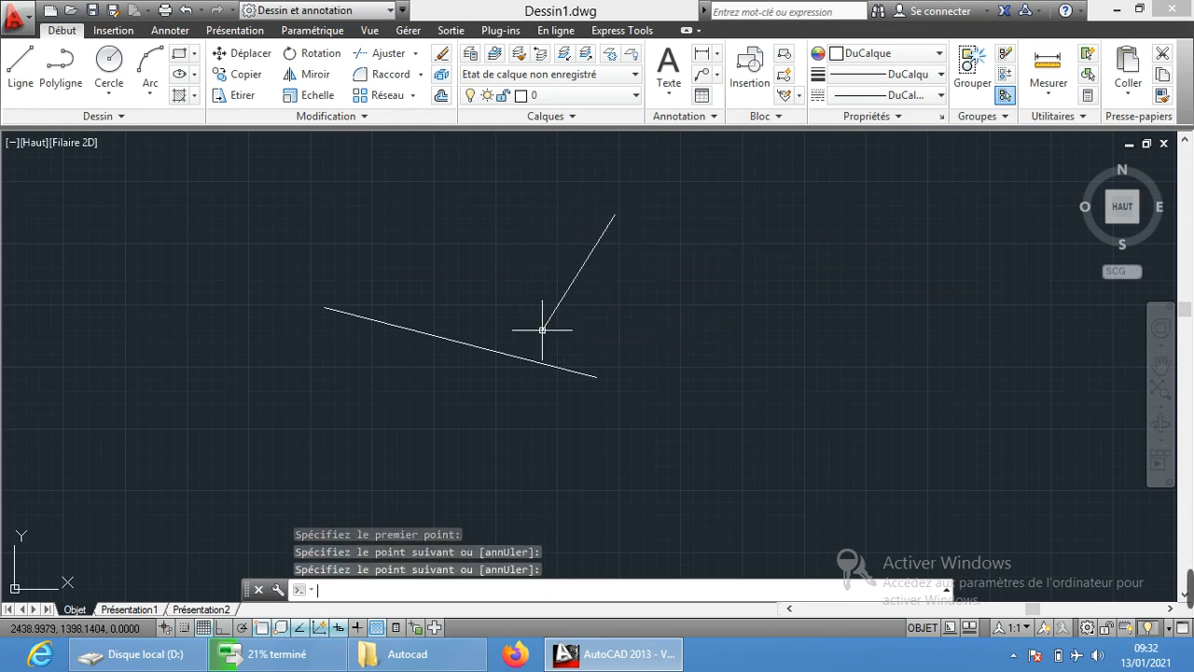
pyautogui.press('Return')
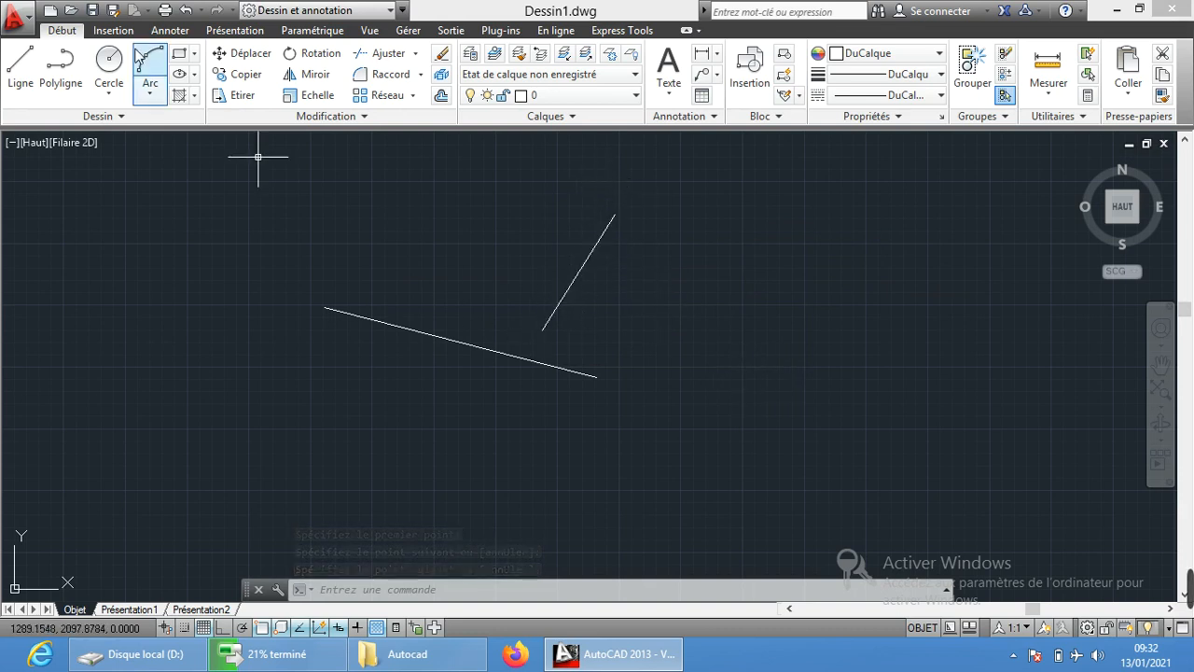
# Step: Apply a perpendicular constraint with the short line as first object and the long line as second, and undo it
pyautogui.click(312, 31)
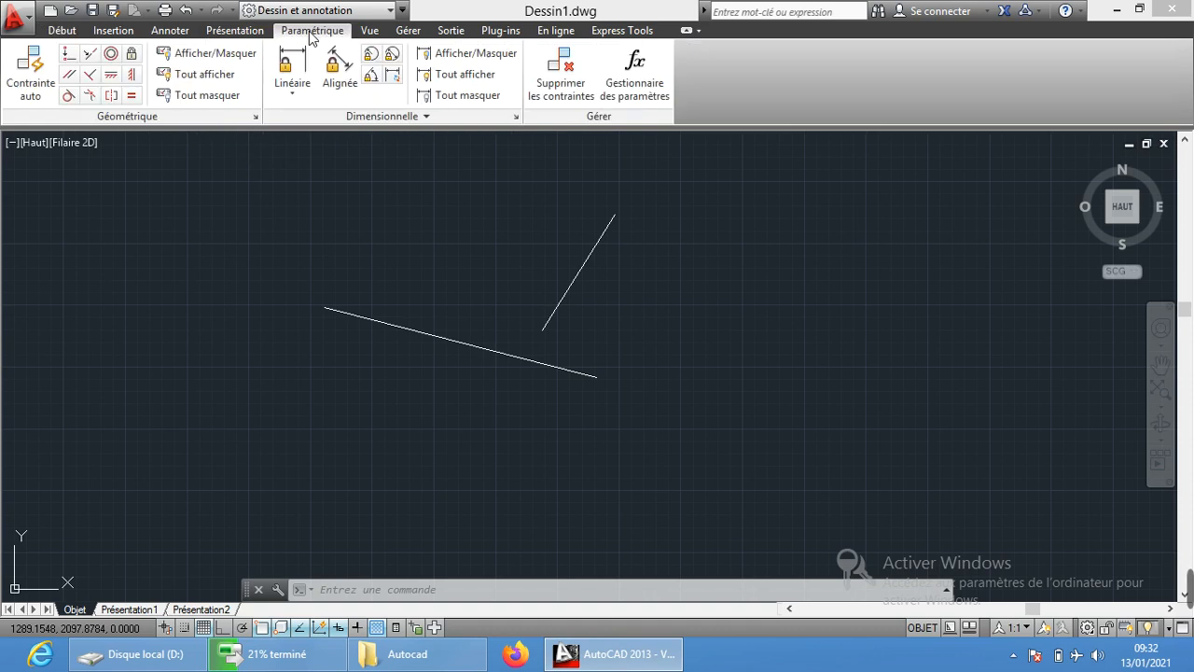
pyautogui.click(90, 77)
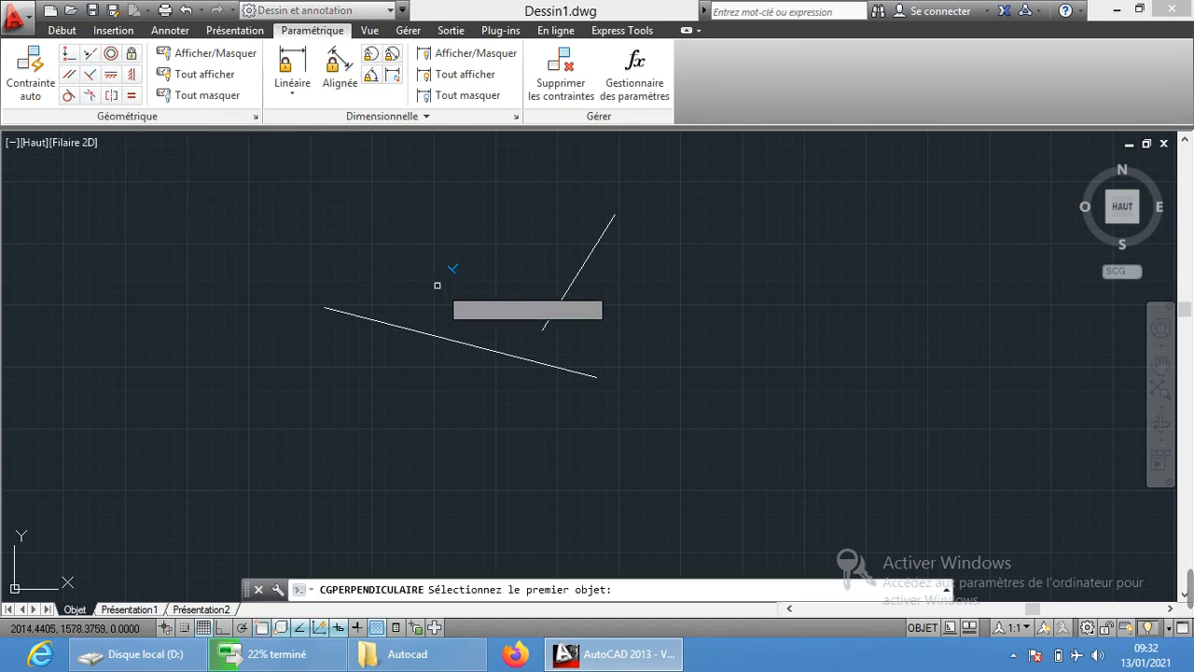
pyautogui.click(586, 260)
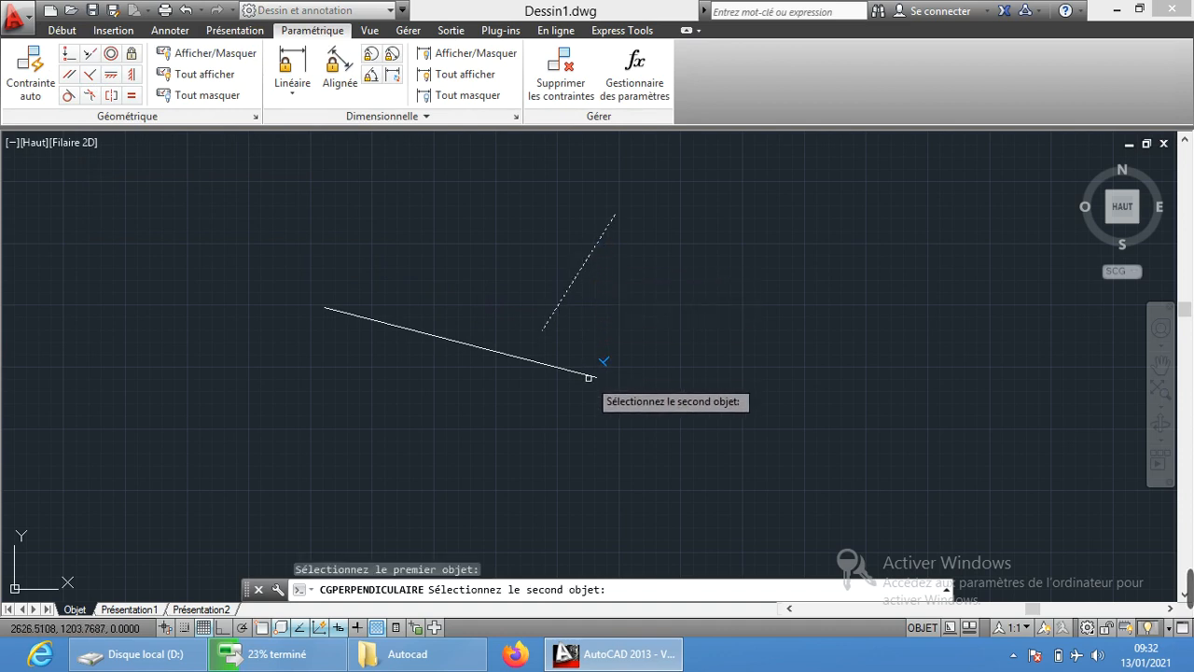
pyautogui.click(579, 374)
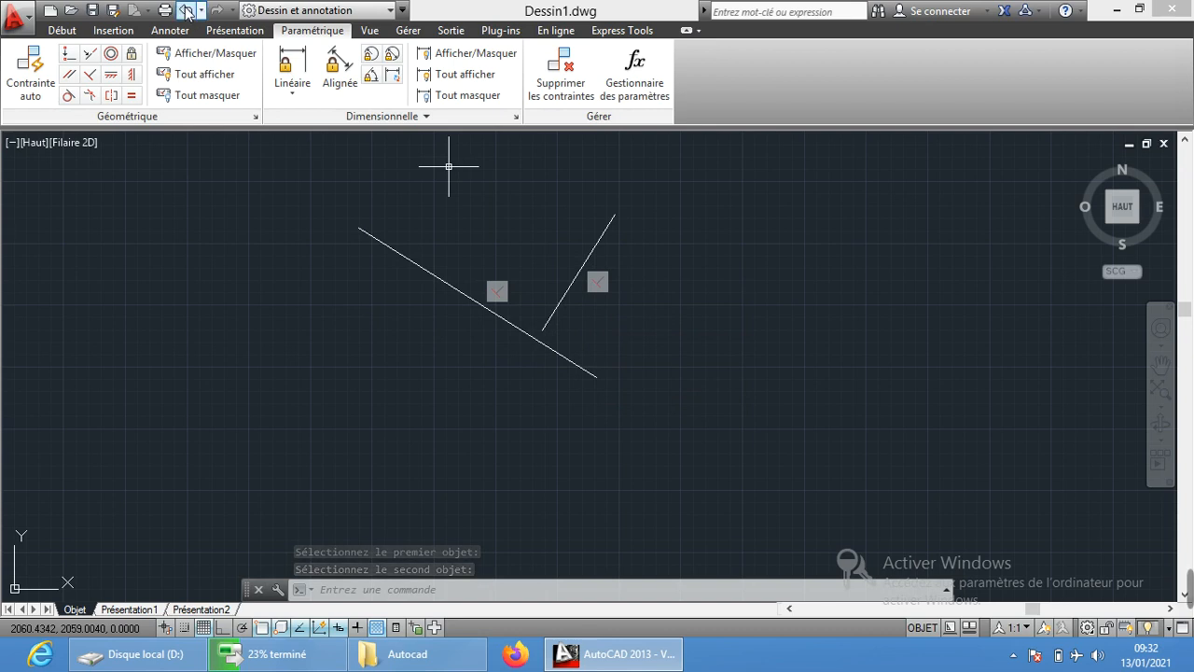
pyautogui.click(186, 10)
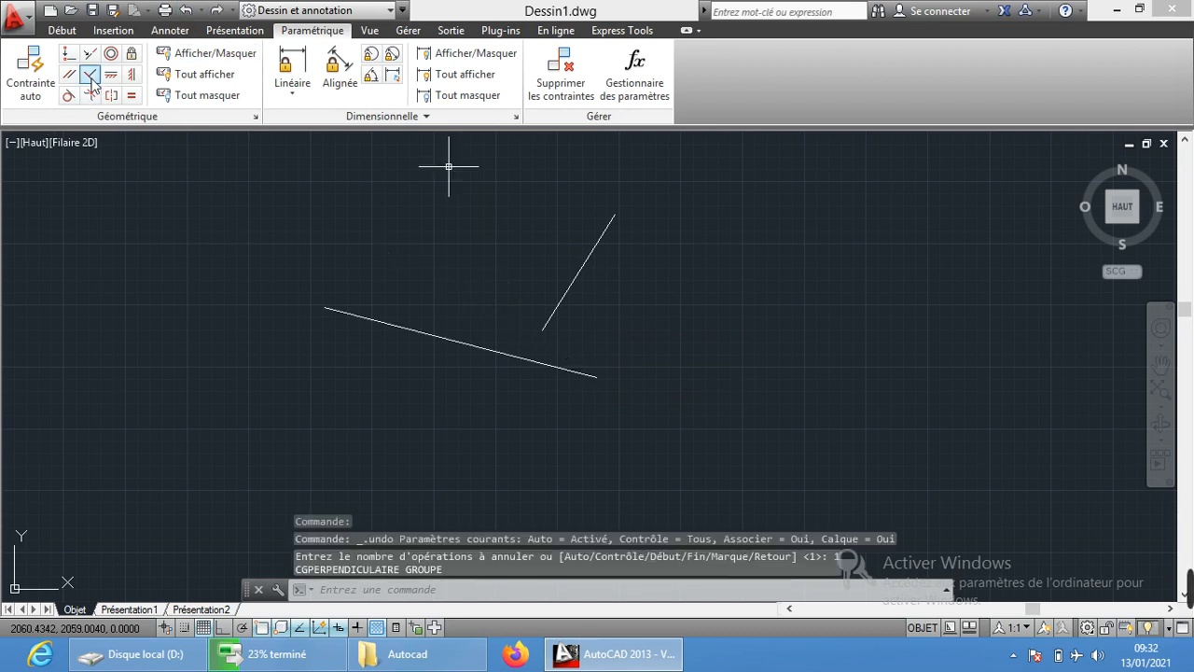
# Step: Apply a perpendicular constraint with the long sloping line as first object and the short line as second
pyautogui.click(482, 349)
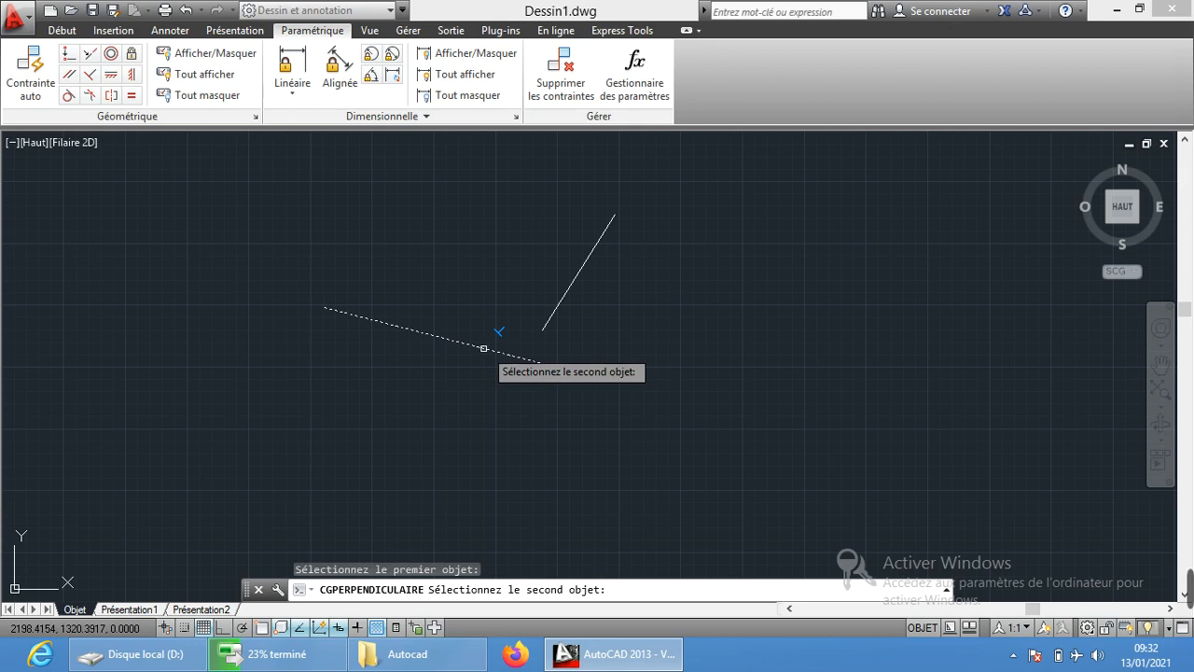
pyautogui.click(569, 287)
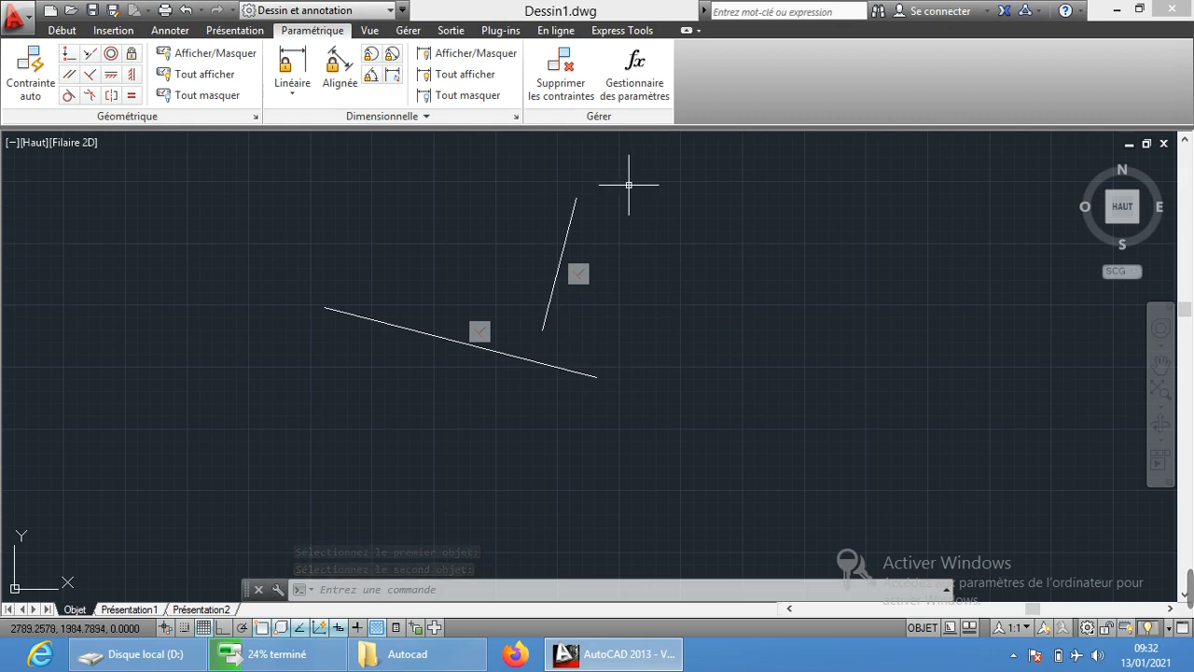
# Step: Undo the perpendicular constraint and the short line's creation, and erase the remaining long sloping line
pyautogui.click(186, 10)
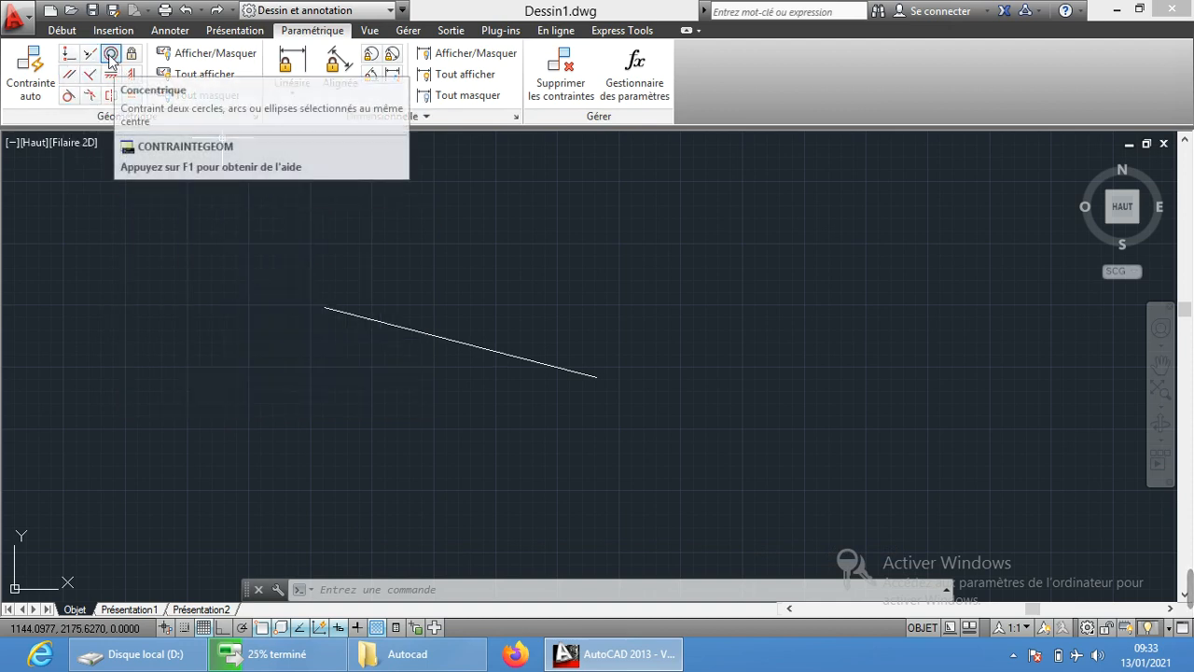
pyautogui.click(349, 317)
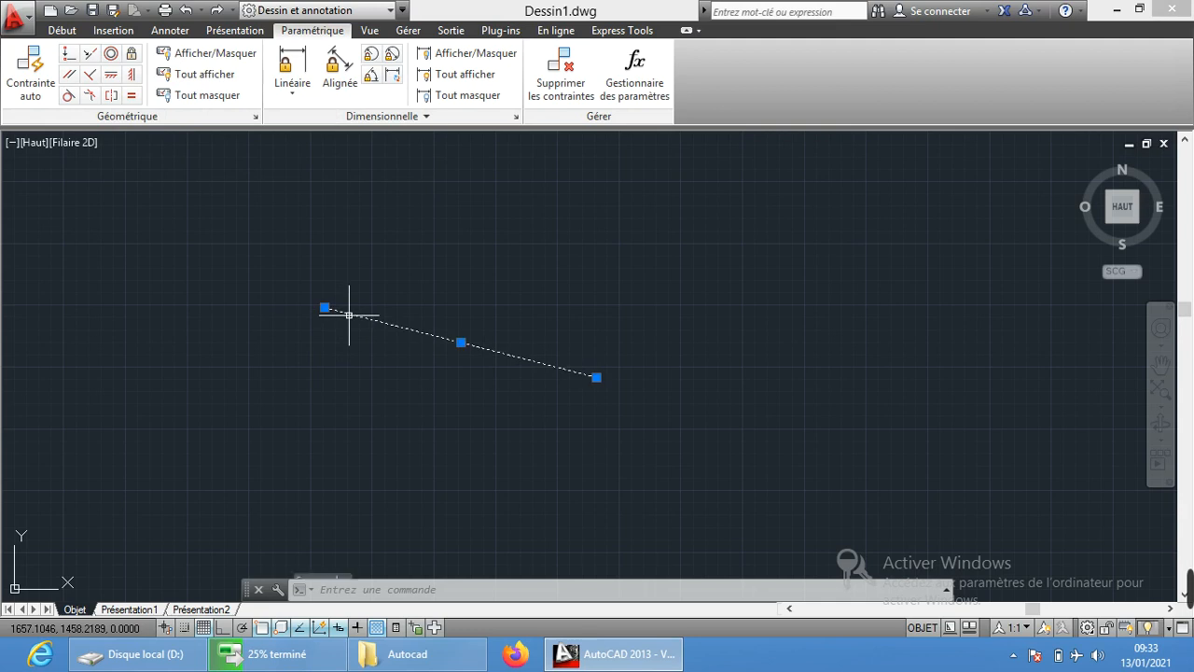
pyautogui.press('Delete')
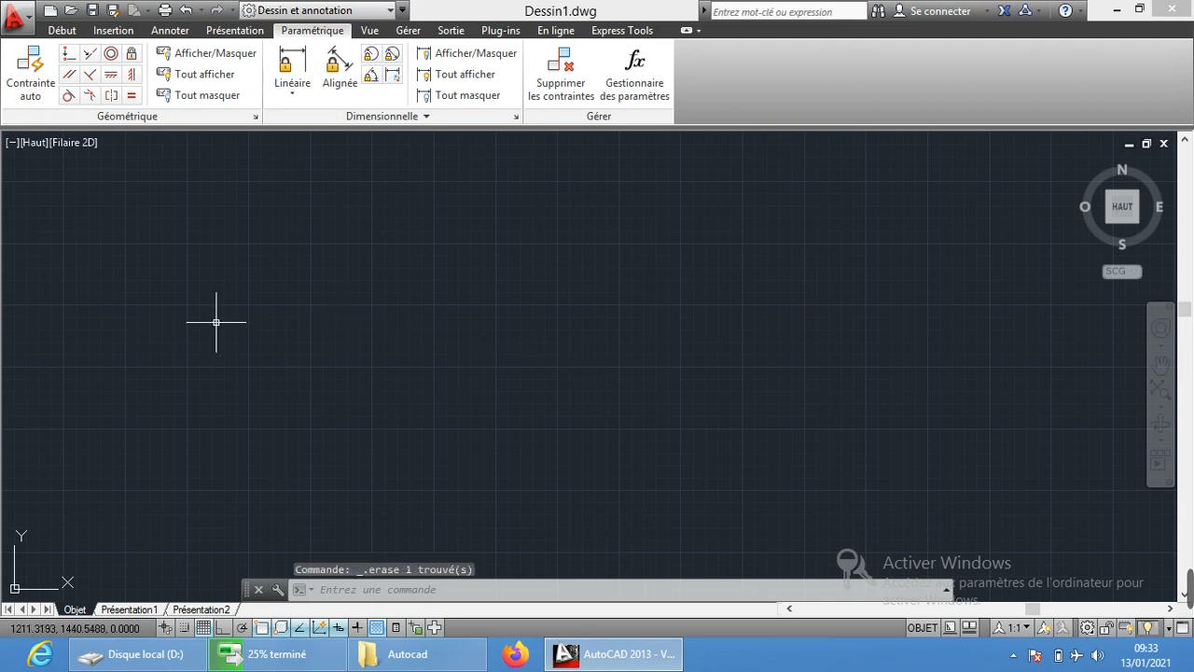
# Step: Draw a large circle with a radius of about 196 and a smaller circle inside it, centred above the large circle's centre
pyautogui.click(62, 30)
pyautogui.click(123, 77)
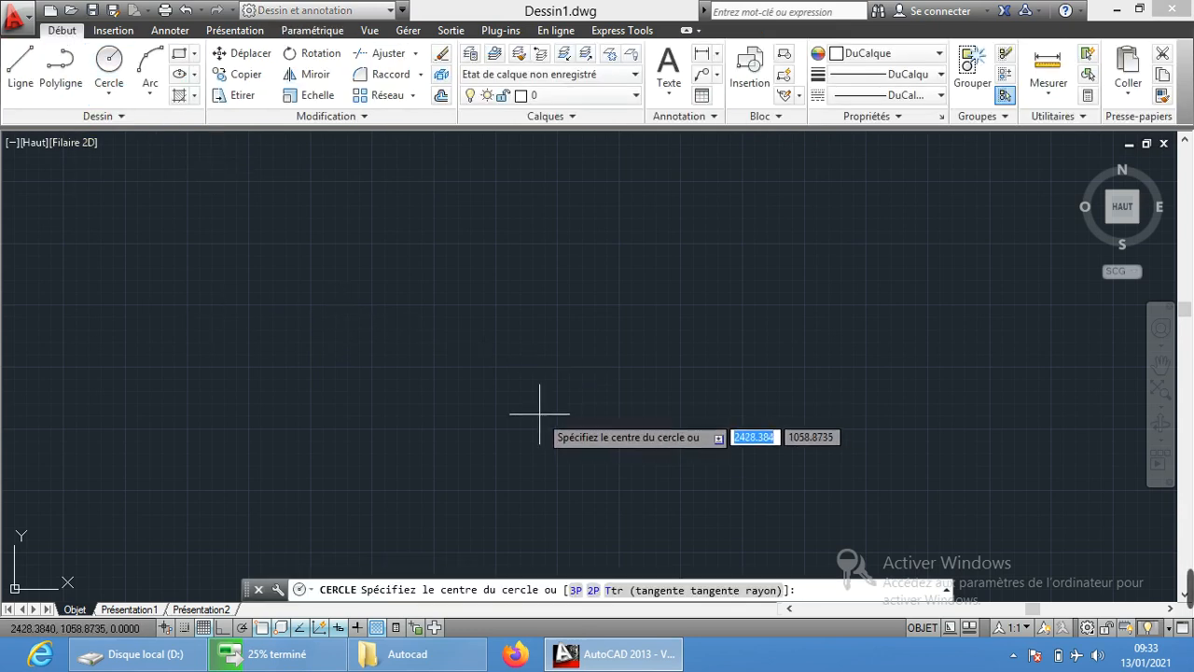
pyautogui.click(438, 336)
pyautogui.click(483, 318)
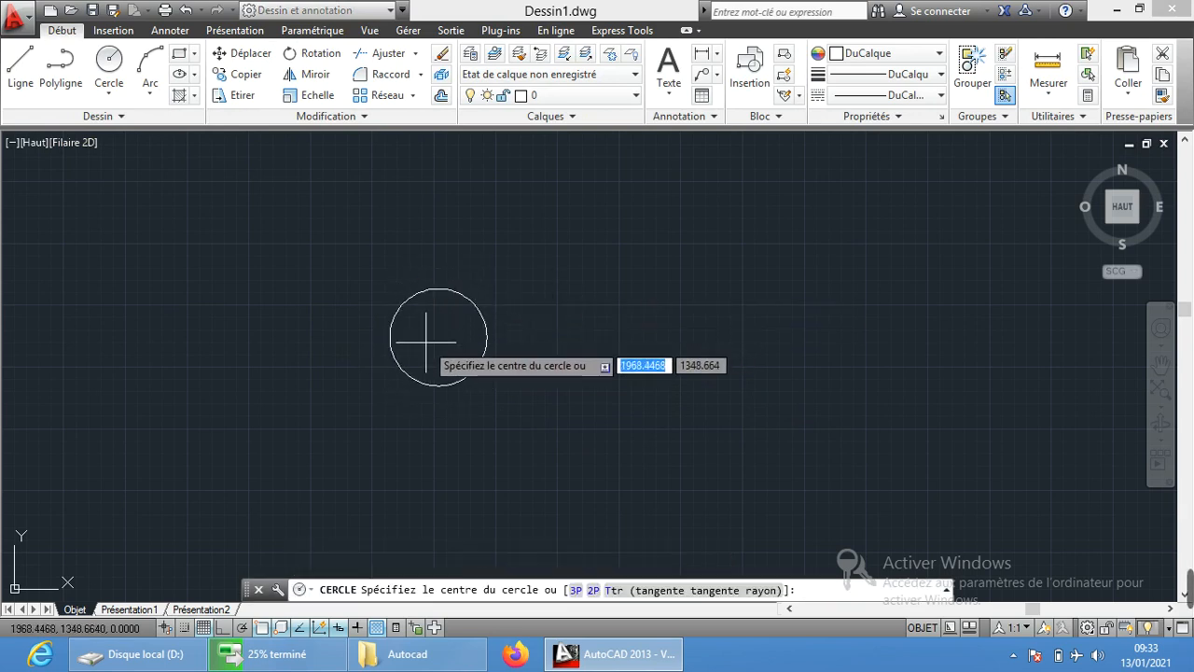
pyautogui.click(439, 315)
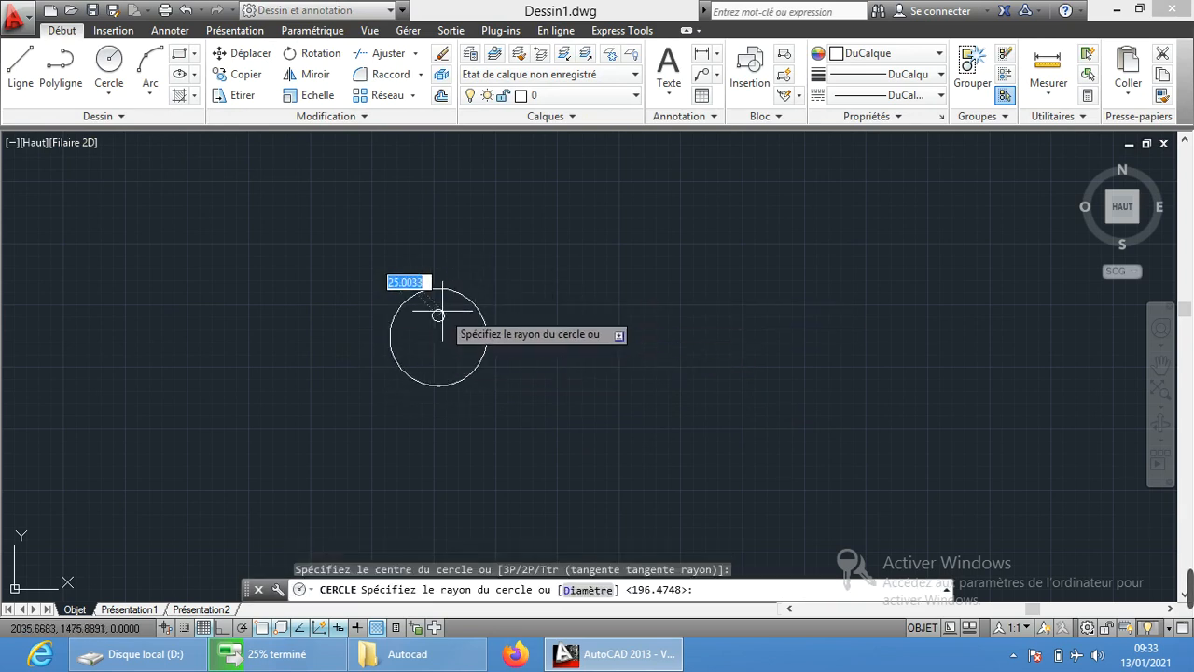
pyautogui.click(427, 310)
pyautogui.scroll(4, 490, 336)
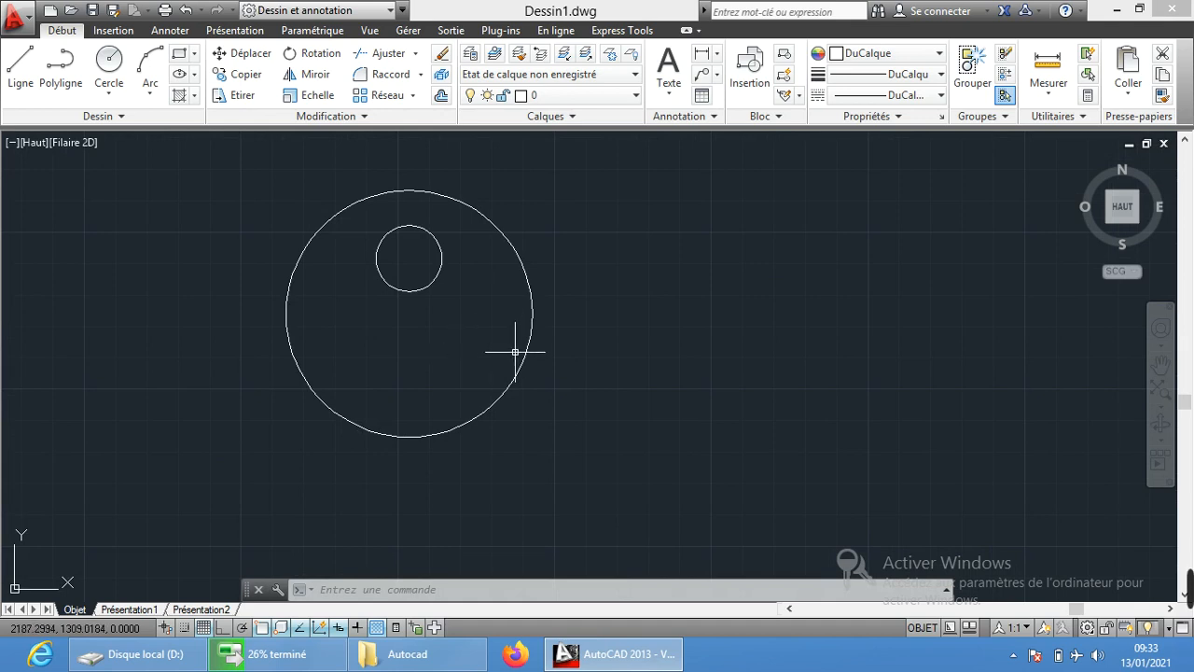
# Step: Apply a concentric constraint with the large circle as first object and the small circle as second
pyautogui.click(331, 34)
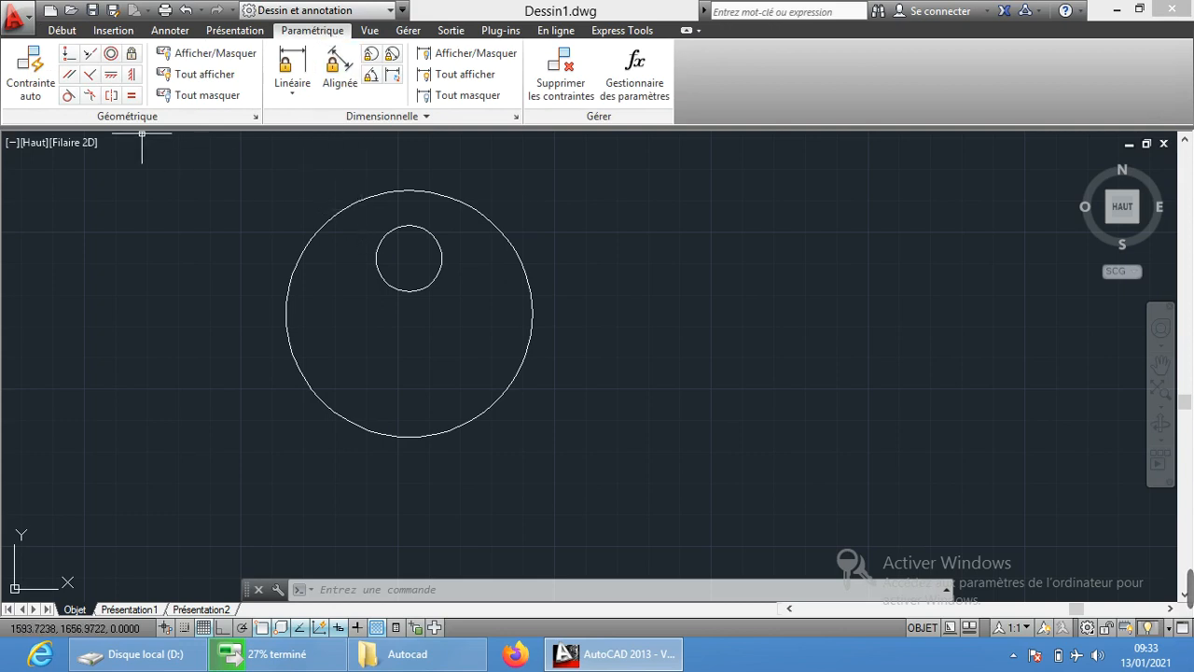
pyautogui.click(112, 54)
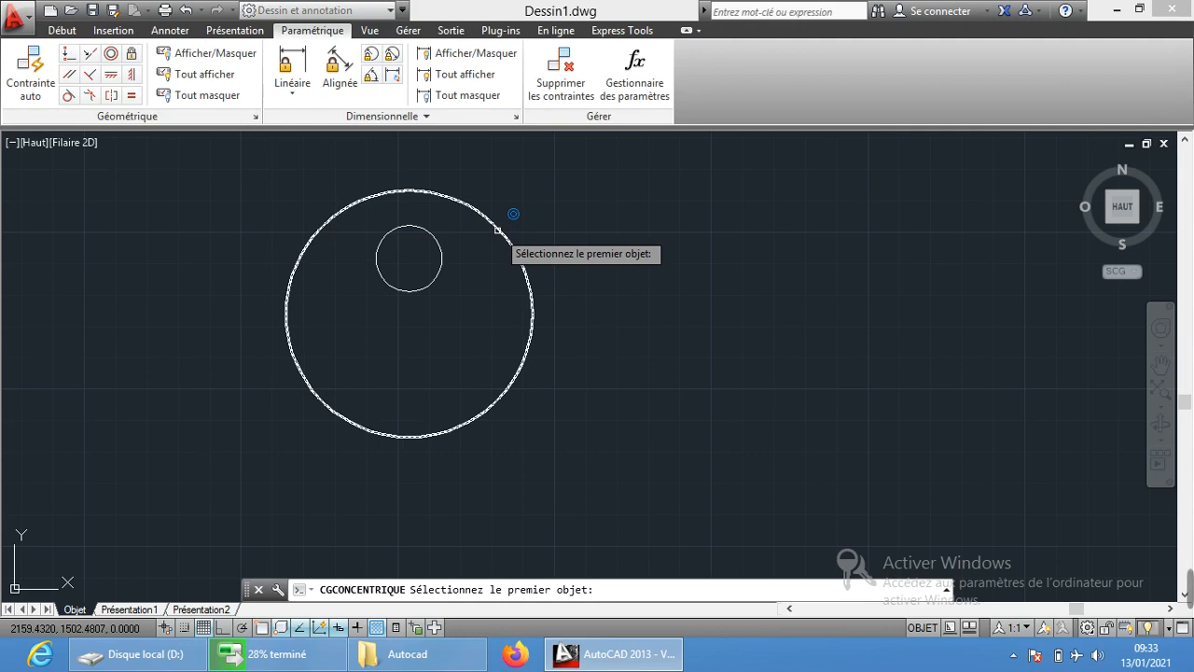
pyautogui.click(497, 230)
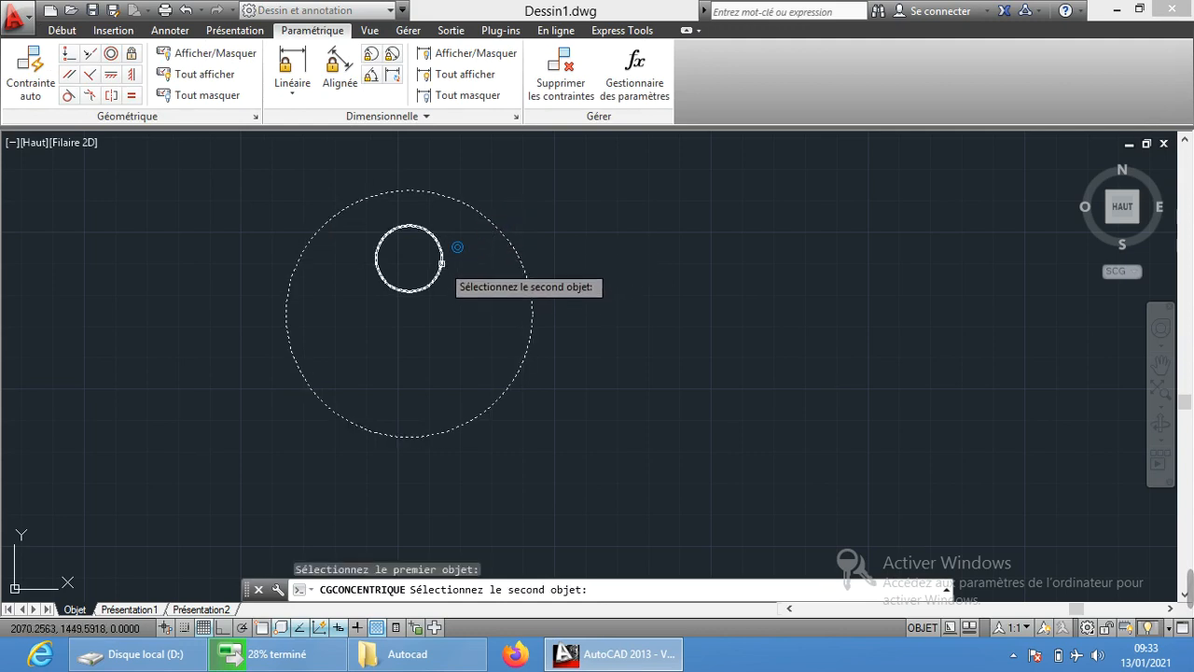
pyautogui.click(441, 263)
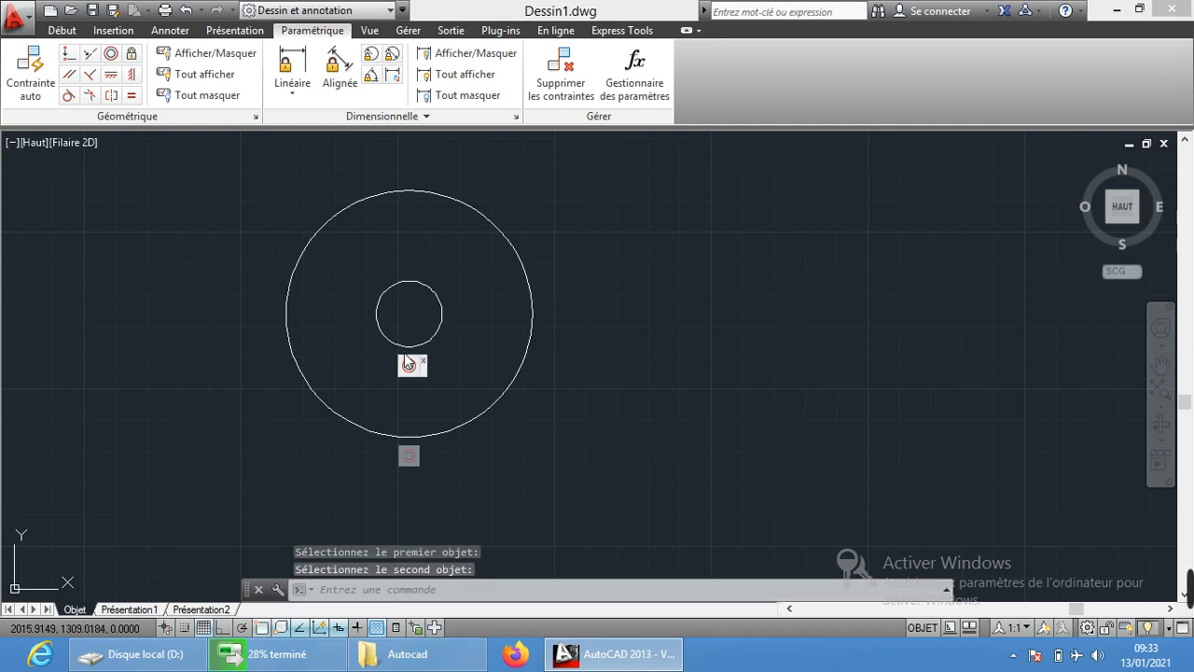
# Step: Examine the two concentric circles up close, and undo the view changes and the concentric constraint
pyautogui.scroll(3, 404, 352)
pyautogui.scroll(-3, 453, 248)
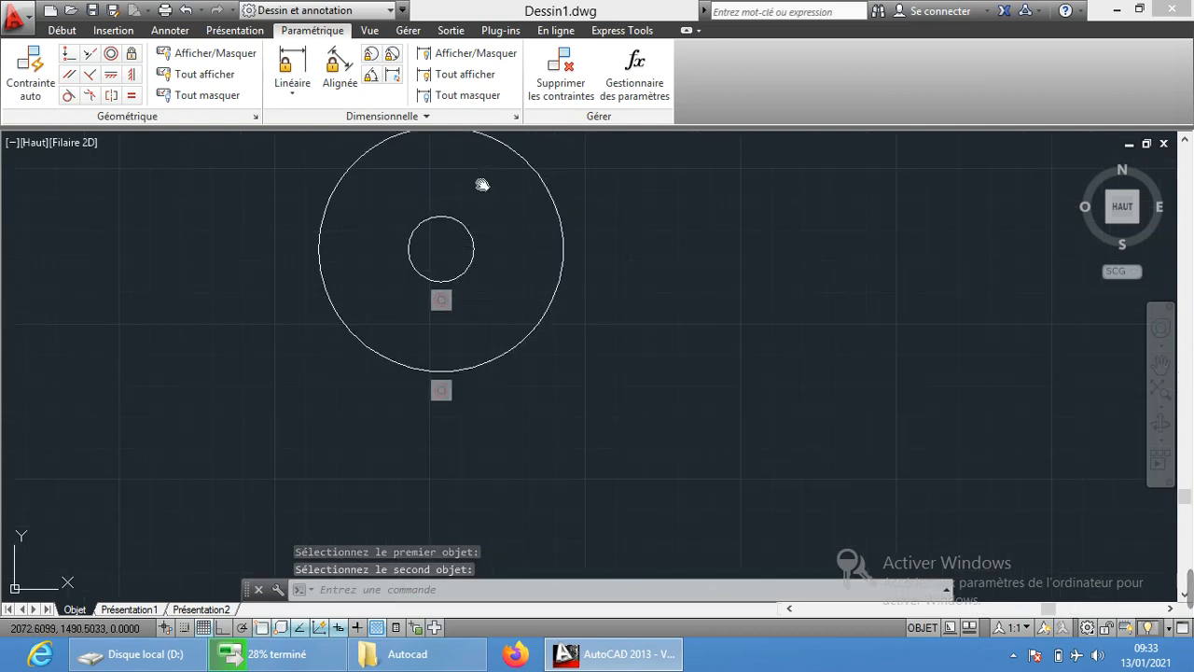
pyautogui.moveTo(482, 184); pyautogui.dragTo(453, 235, button='middle')
pyautogui.scroll(4, 410, 297)
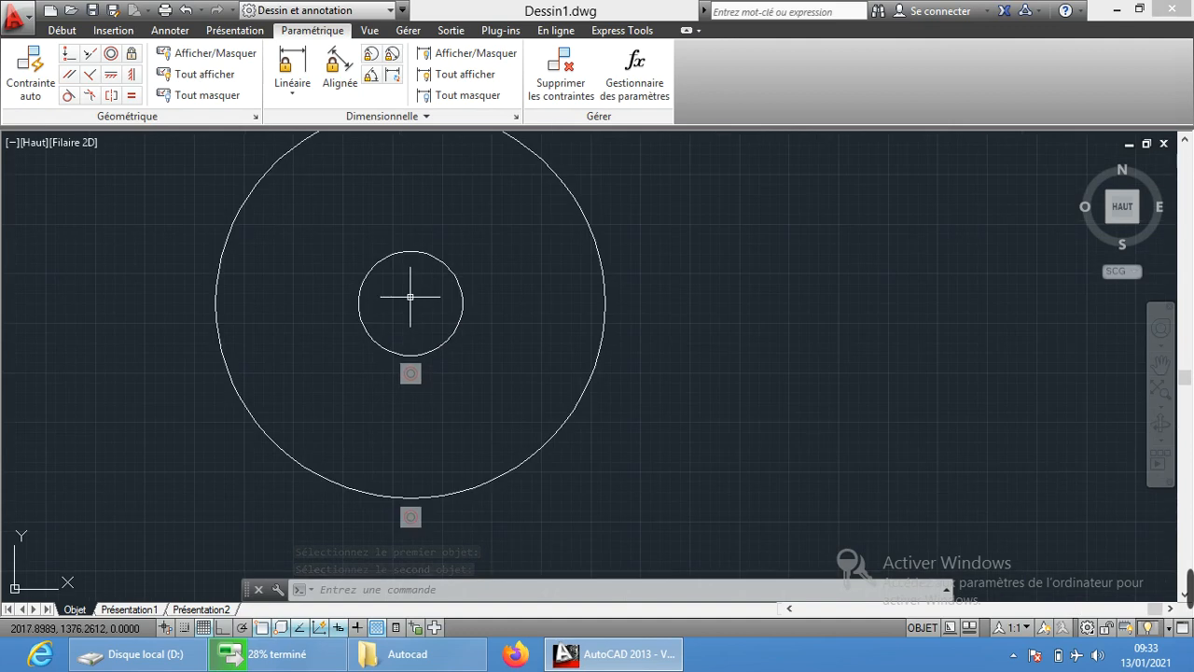
pyautogui.scroll(-6, 410, 291)
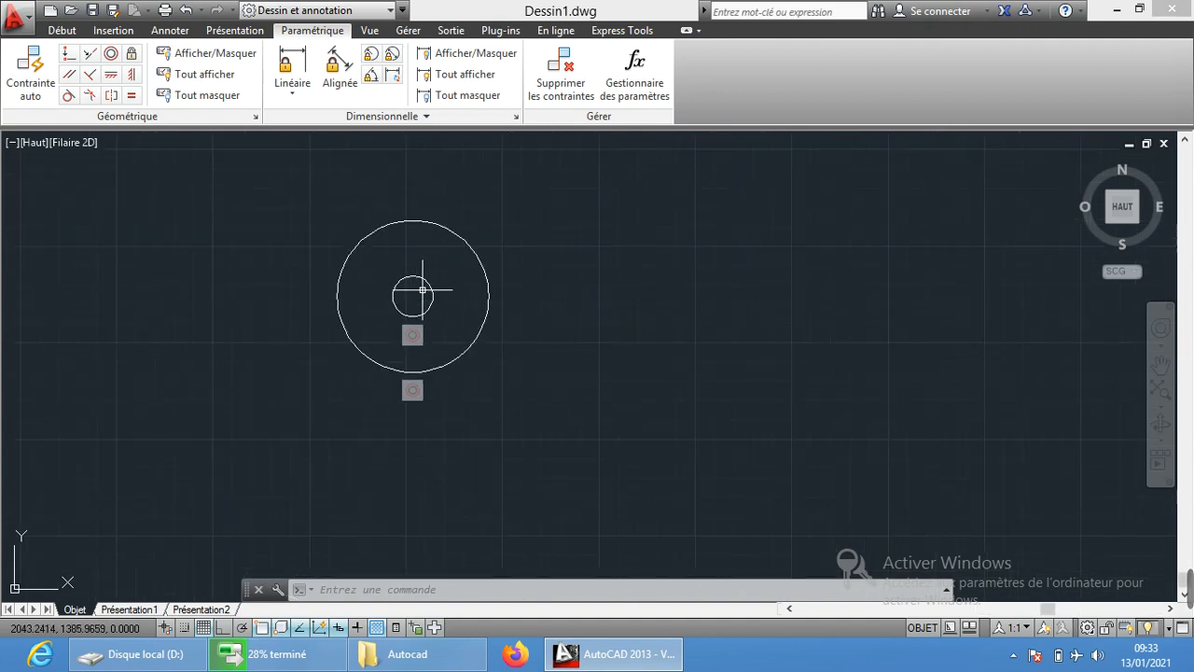
pyautogui.scroll(4, 420, 289)
pyautogui.moveTo(393, 216); pyautogui.dragTo(377, 231, button='middle')
pyautogui.click(185, 12)
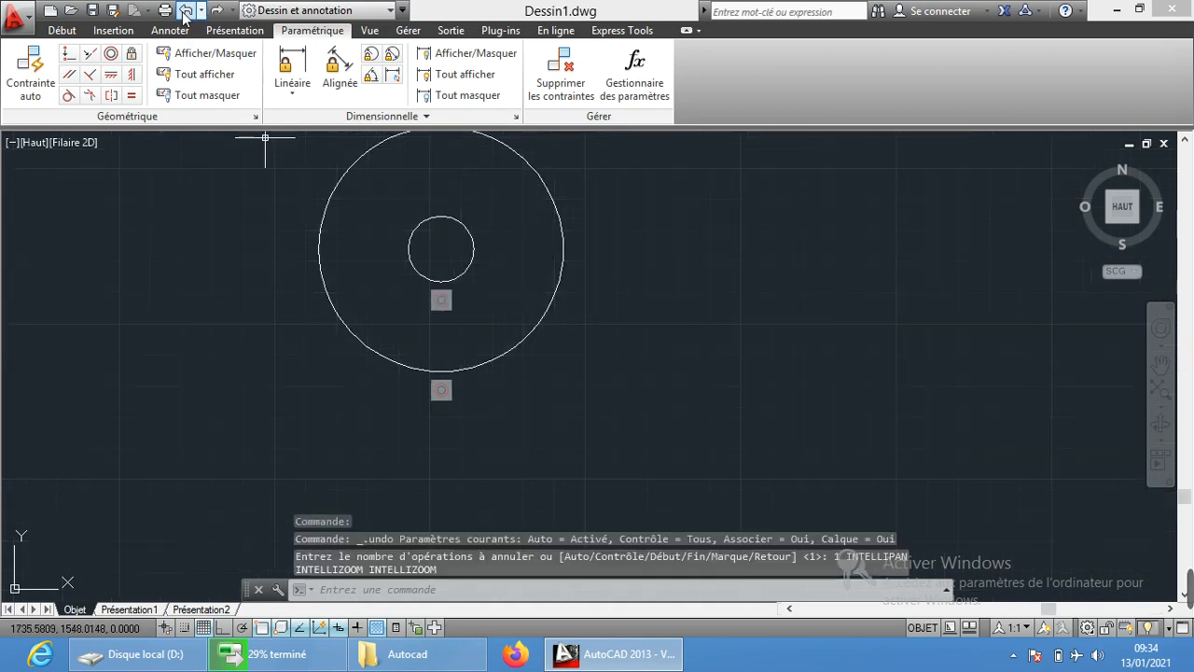
pyautogui.click(185, 12)
pyautogui.click(185, 12)
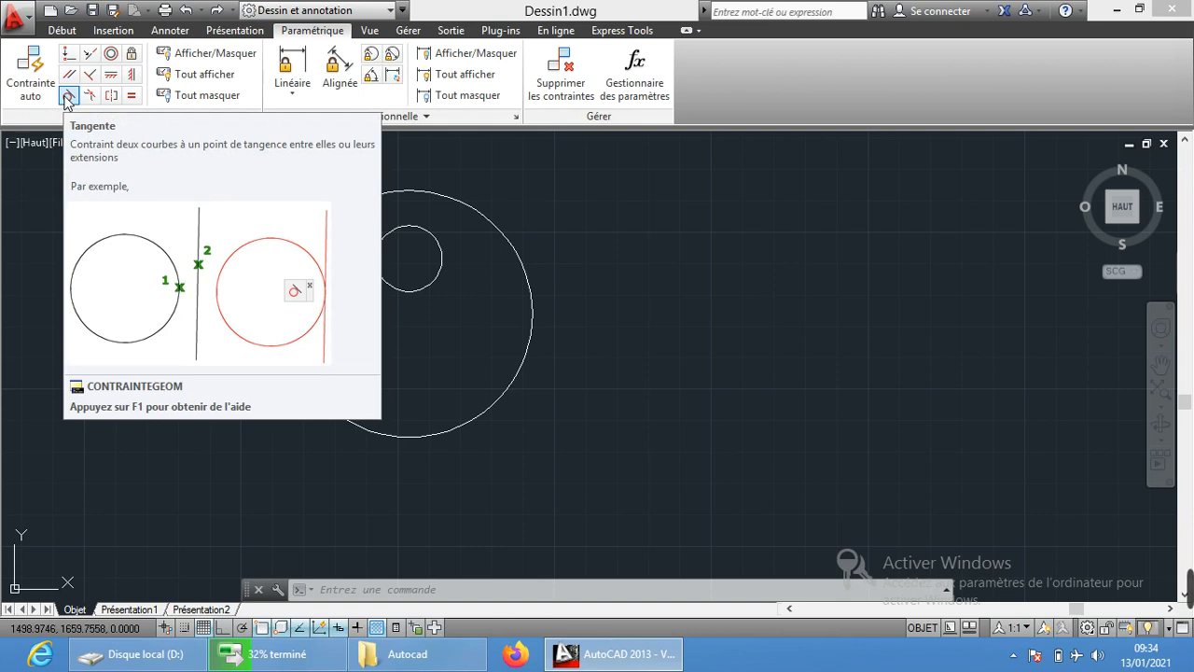
# Step: Apply a tangent constraint with the large circle as first object and the small circle as second, inspect the contact point, and undo it
pyautogui.click(70, 97)
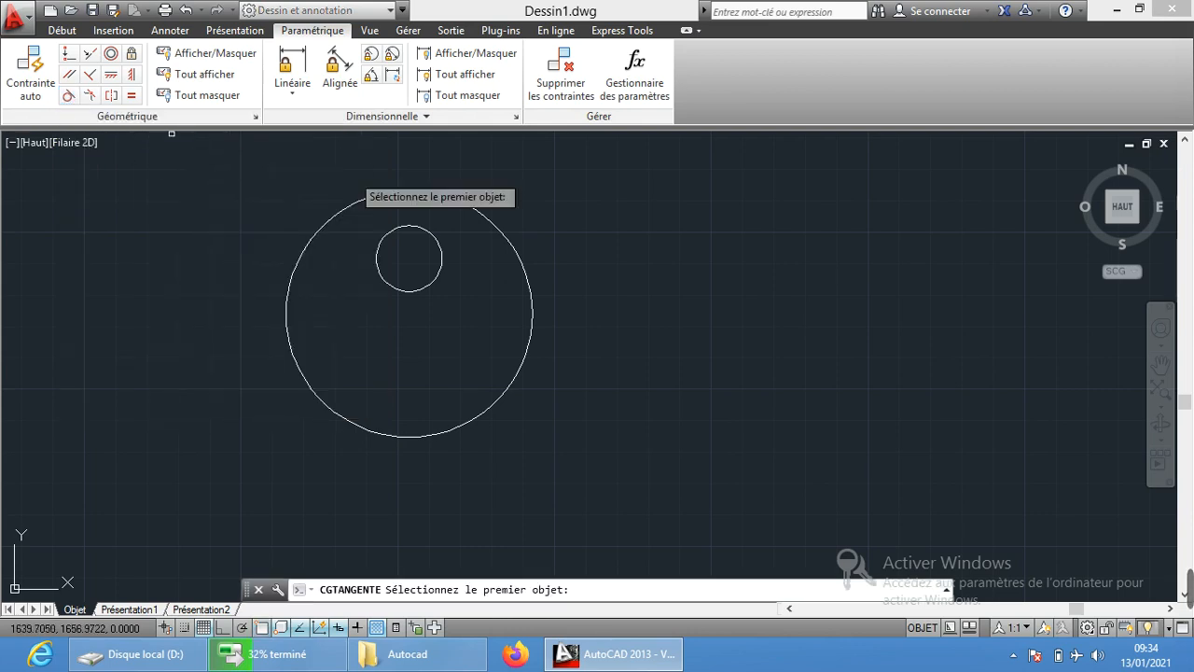
pyautogui.click(498, 229)
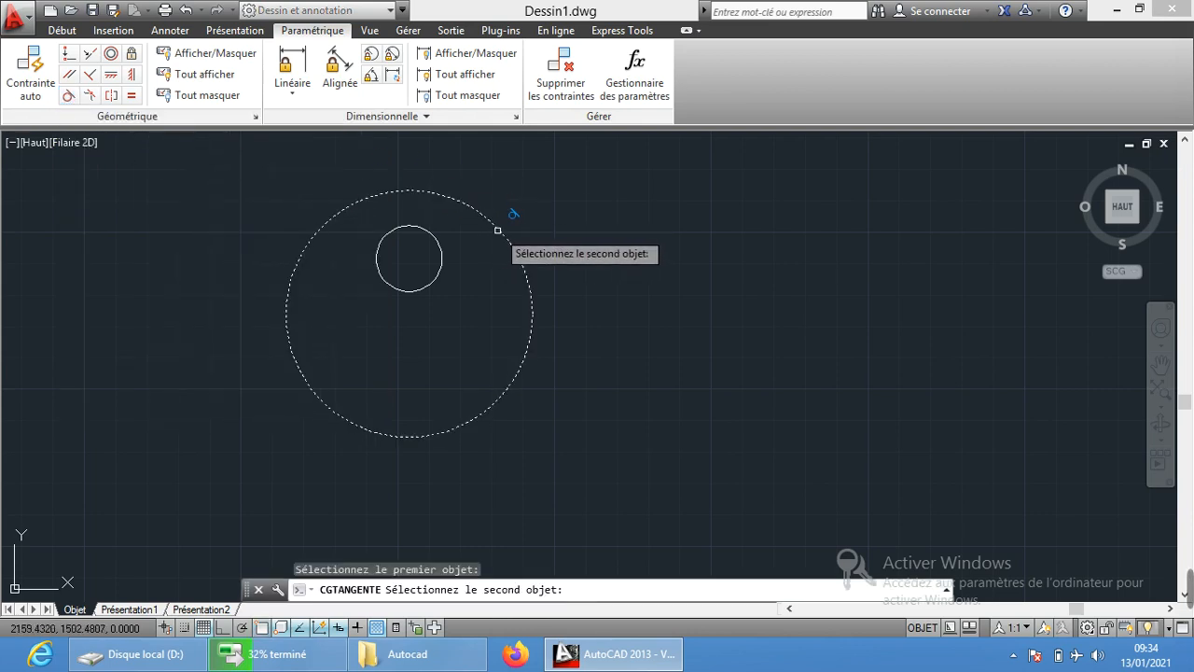
pyautogui.click(438, 245)
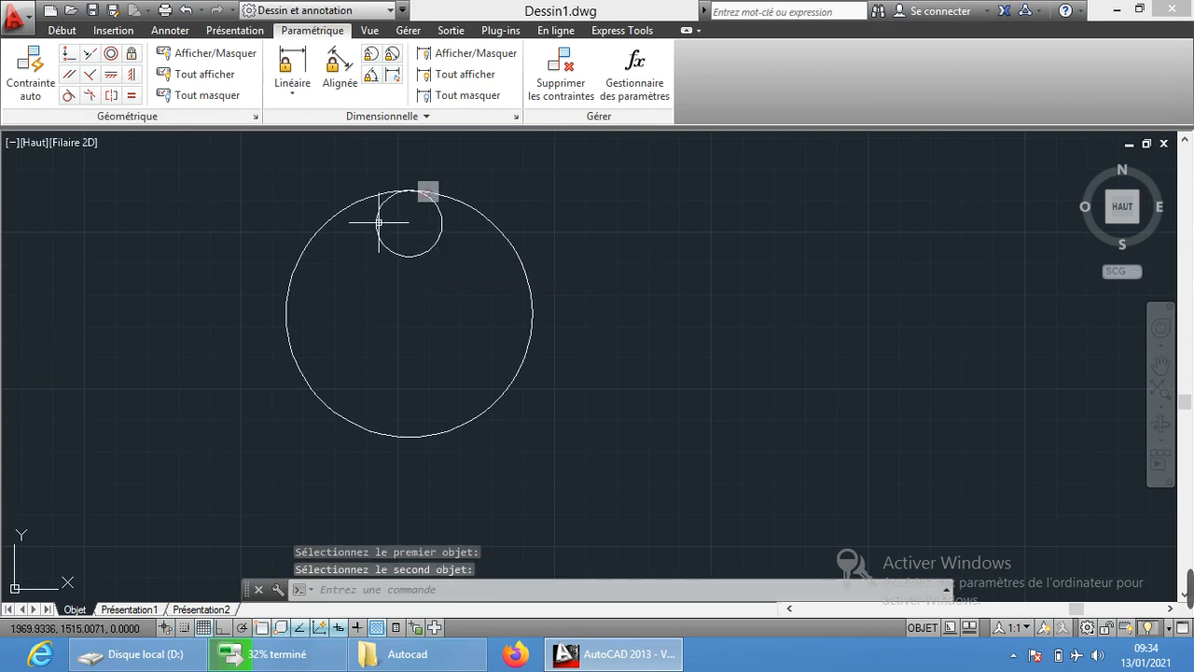
pyautogui.scroll(6, 415, 200)
pyautogui.scroll(4, 417, 202)
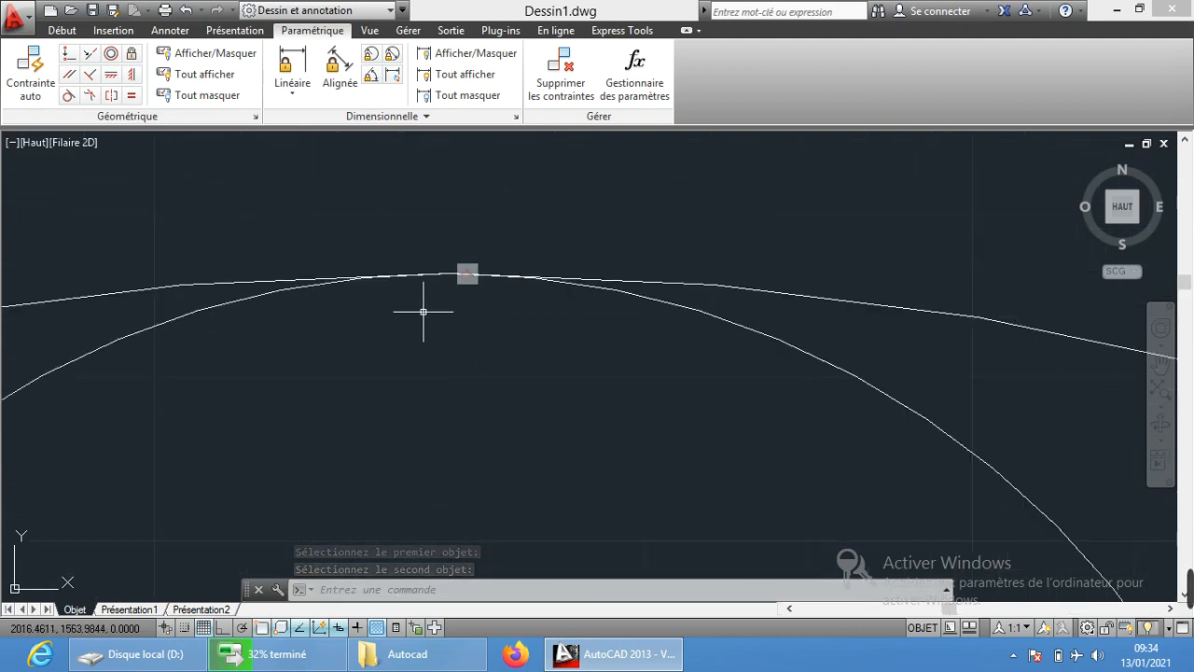
pyautogui.scroll(-4, 419, 307)
pyautogui.moveTo(496, 324)
pyautogui.mouseDown(button='middle')
pyautogui.moveTo(519, 392)
pyautogui.moveTo(431, 317)
pyautogui.mouseUp(button='middle')
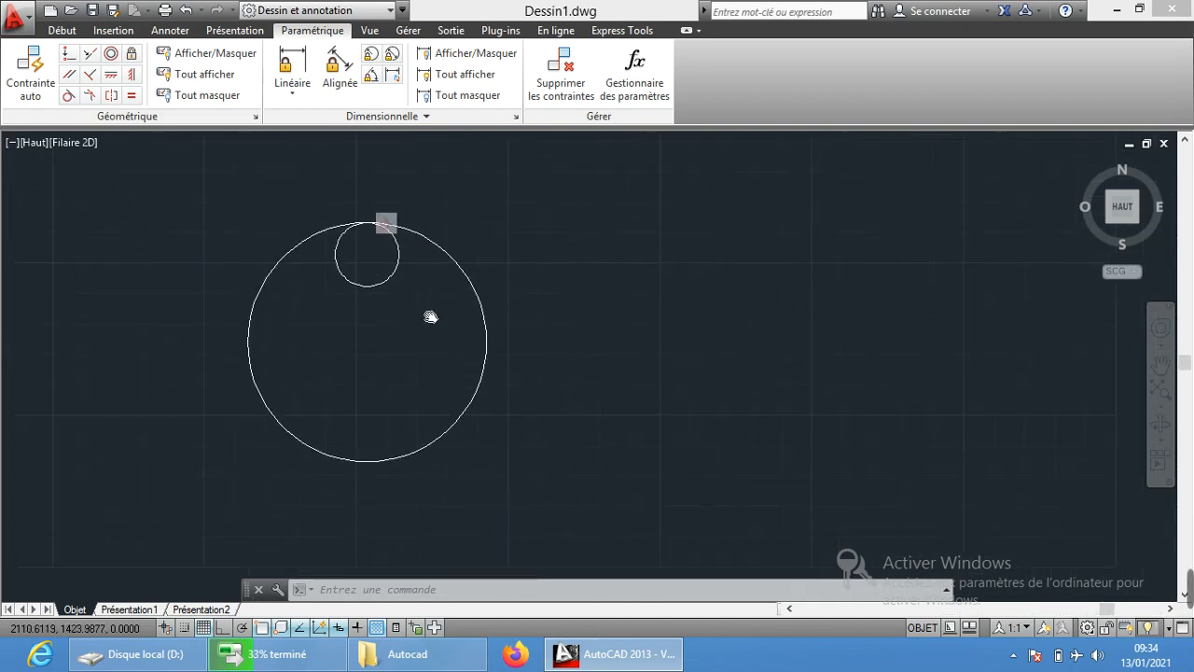
pyautogui.click(185, 10)
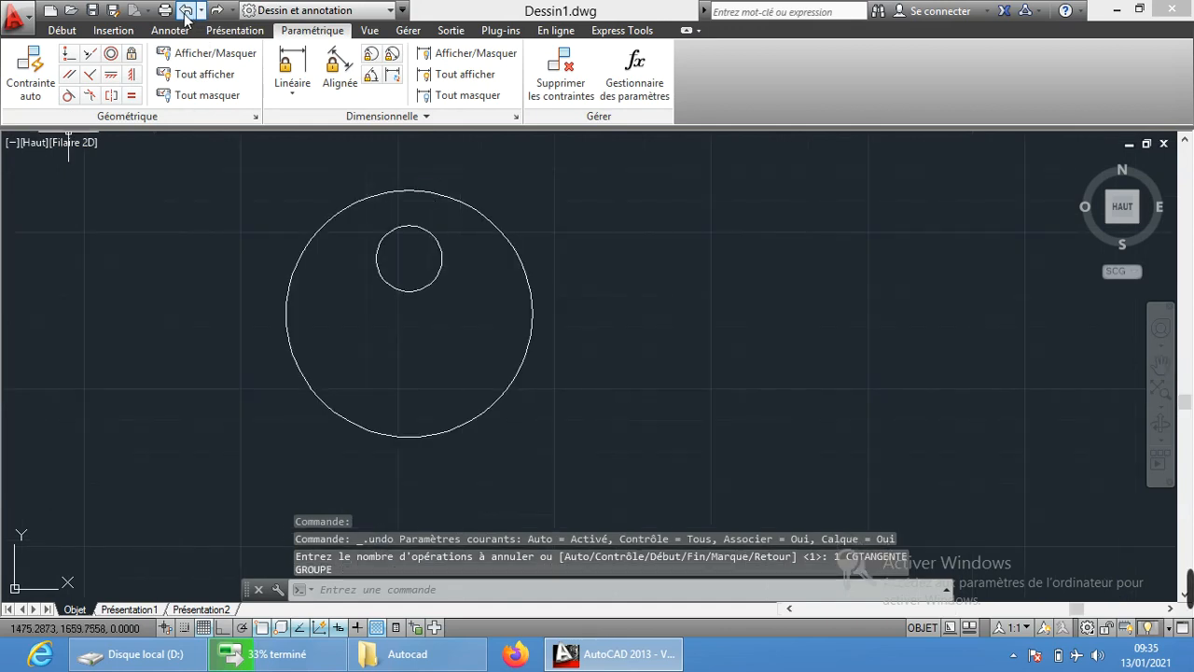
# Step: Draw an oblique line crossing the right part of the large circle, ending below it at about (2010, 1136)
pyautogui.click(62, 30)
pyautogui.click(21, 66)
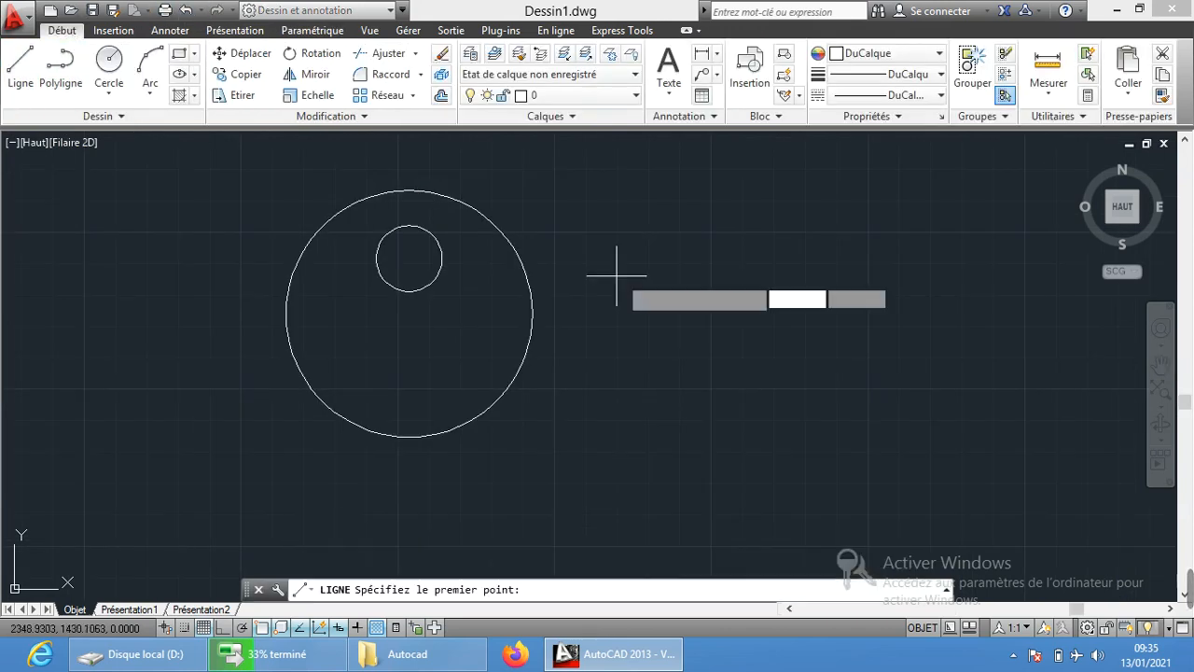
pyautogui.click(571, 194)
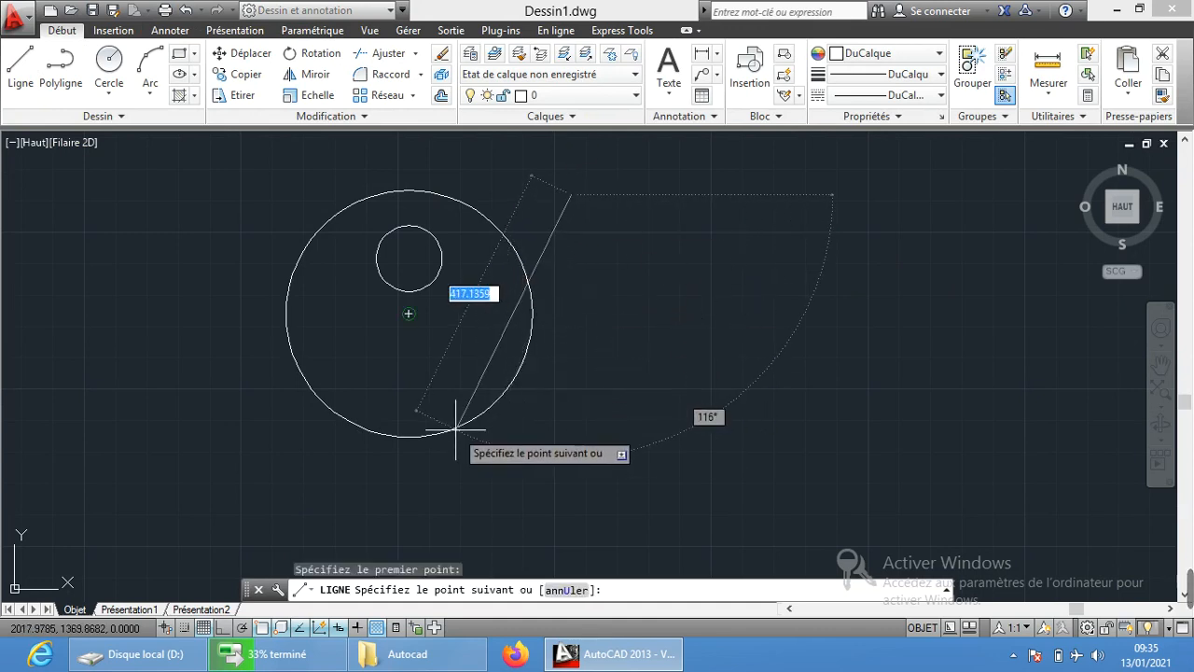
pyautogui.click(404, 460)
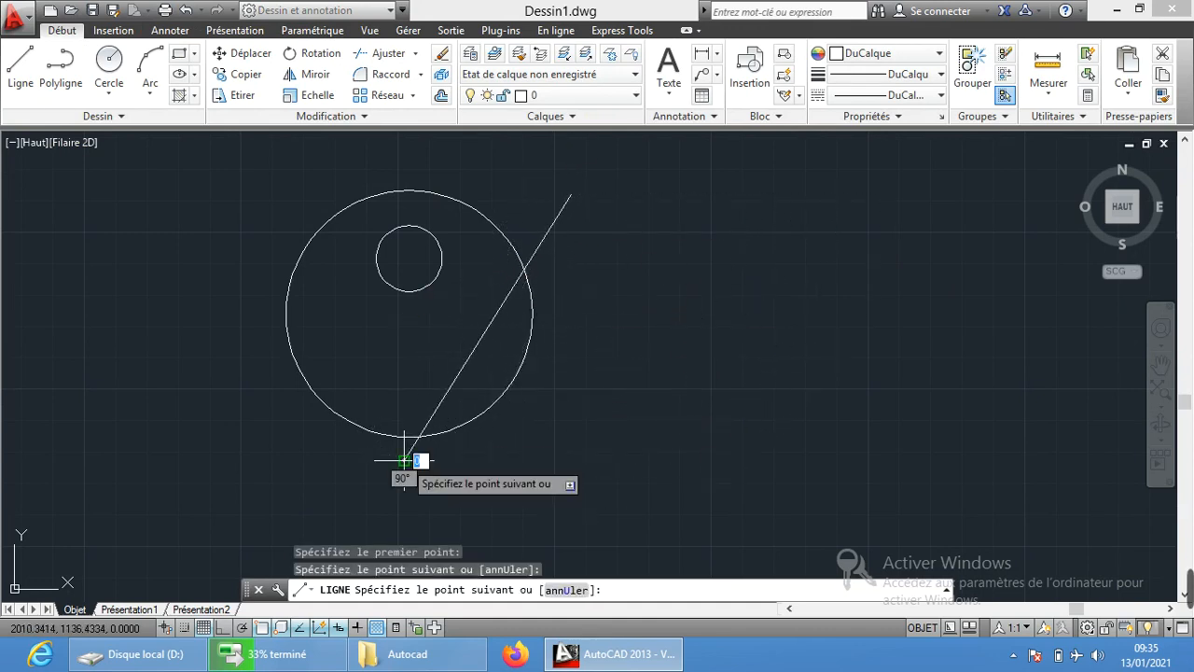
pyautogui.press('Return')
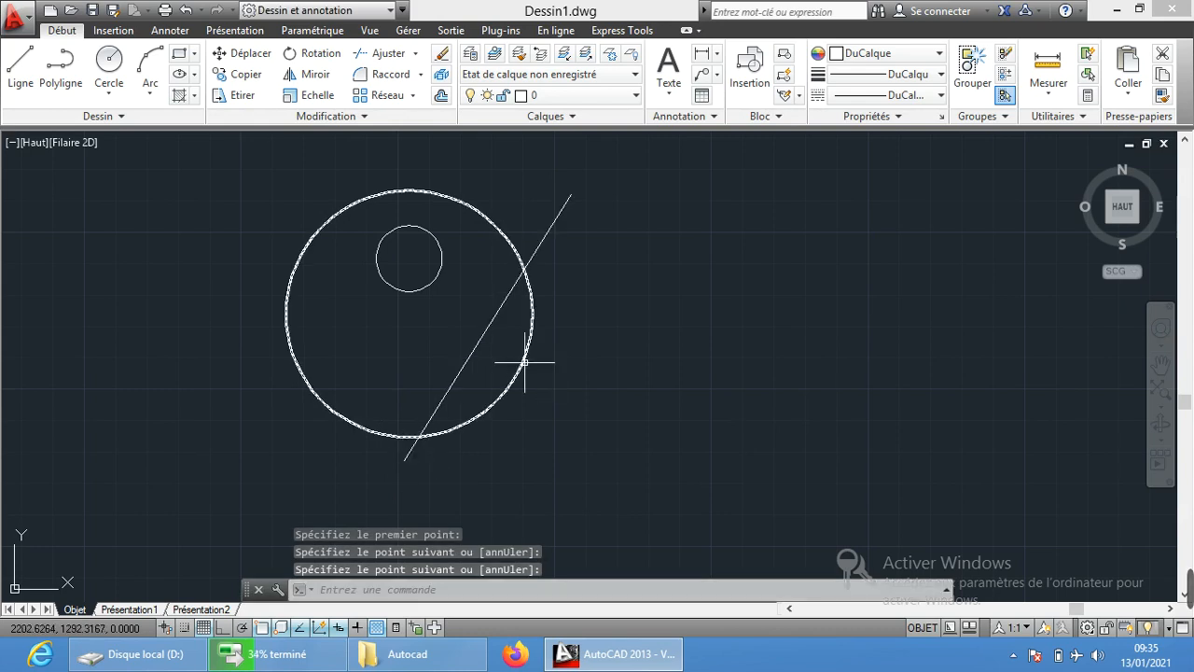
# Step: Apply a tangent constraint with the large circle as first object and the oblique line as second
pyautogui.click(289, 31)
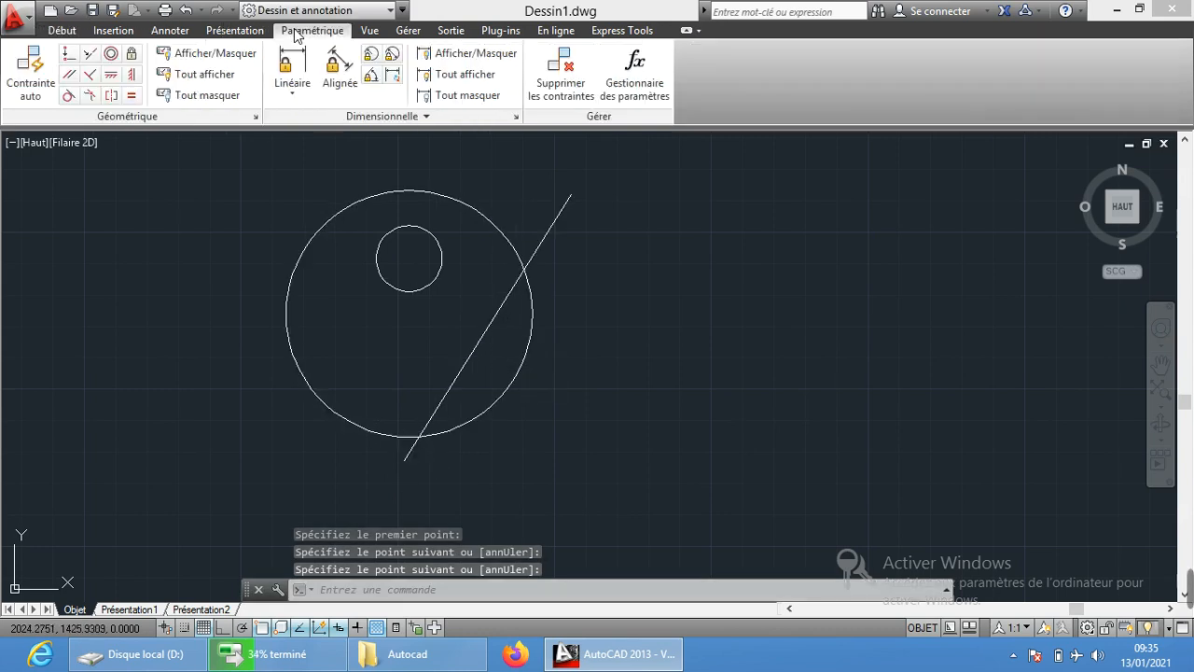
pyautogui.click(68, 96)
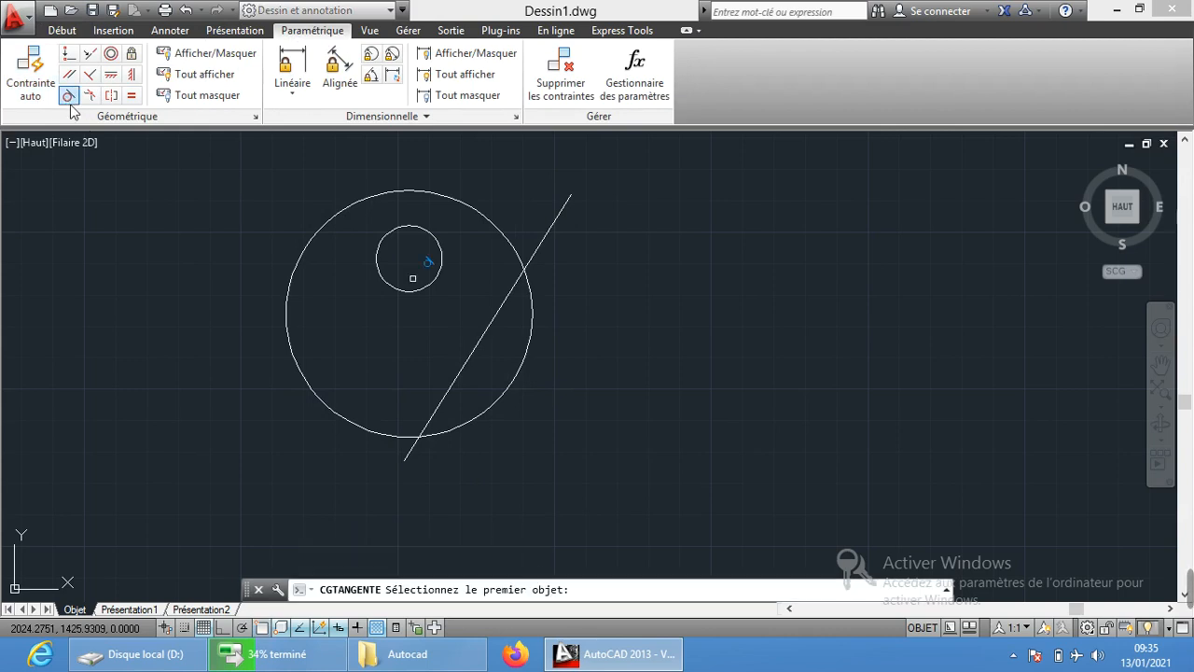
pyautogui.click(516, 238)
pyautogui.click(541, 240)
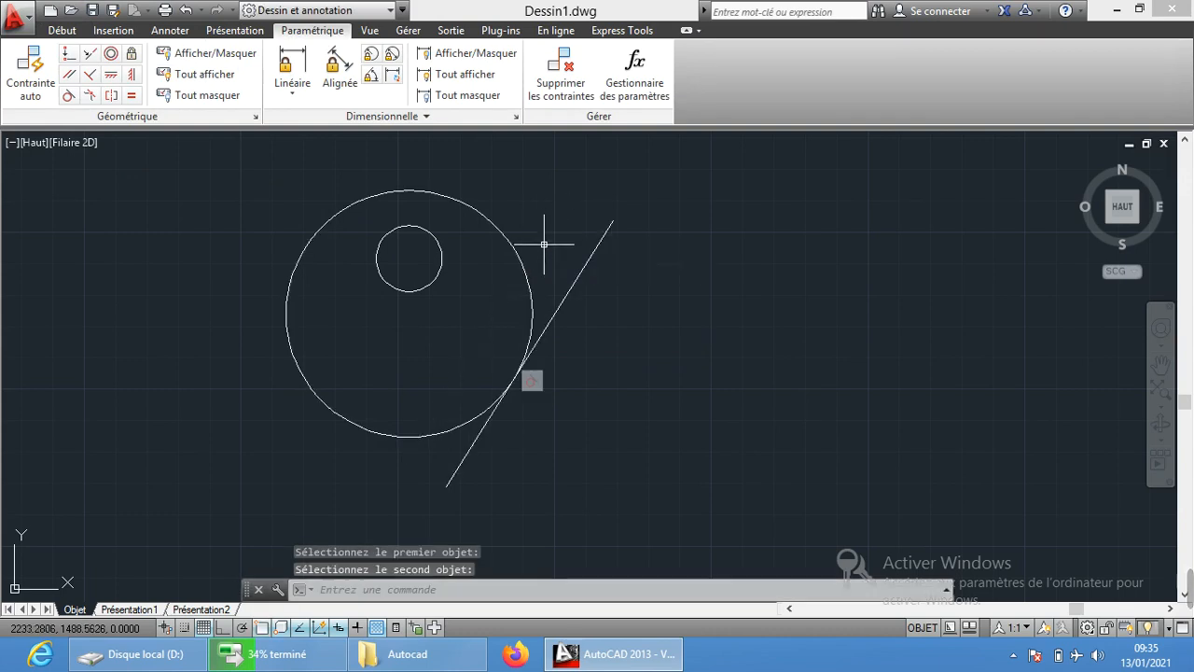
# Step: Examine the contact point between the oblique line and the large circle up close, and undo the tangent constraint
pyautogui.scroll(5, 526, 359)
pyautogui.scroll(3, 520, 326)
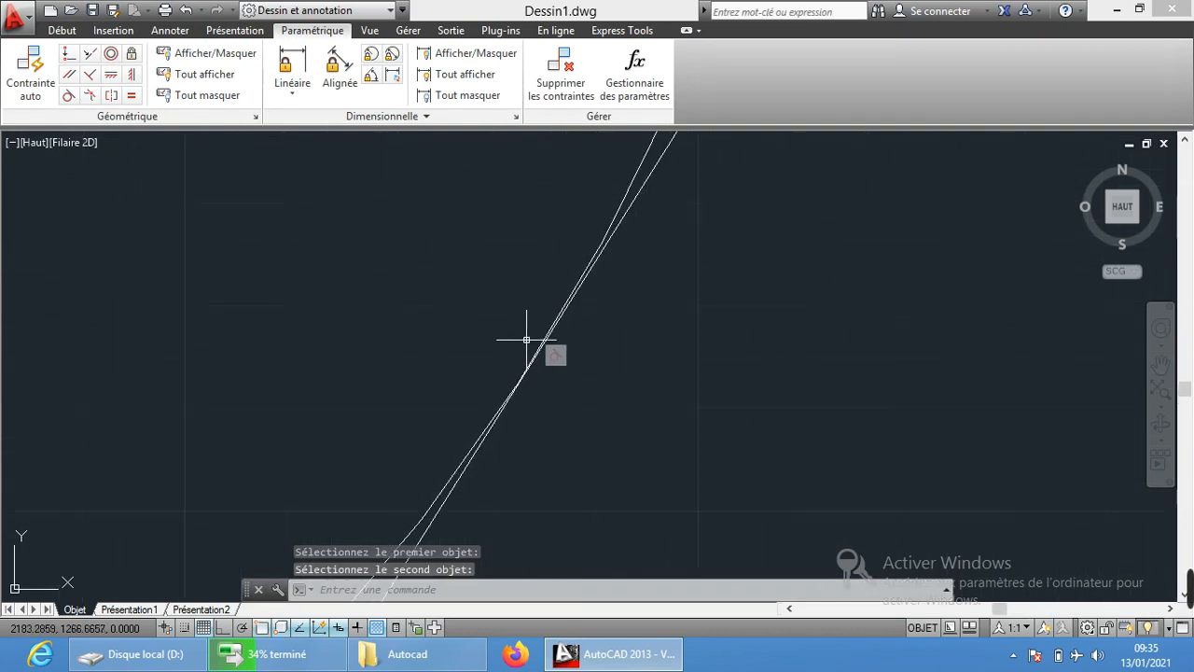
pyautogui.scroll(-3, 528, 336)
pyautogui.scroll(5, 544, 346)
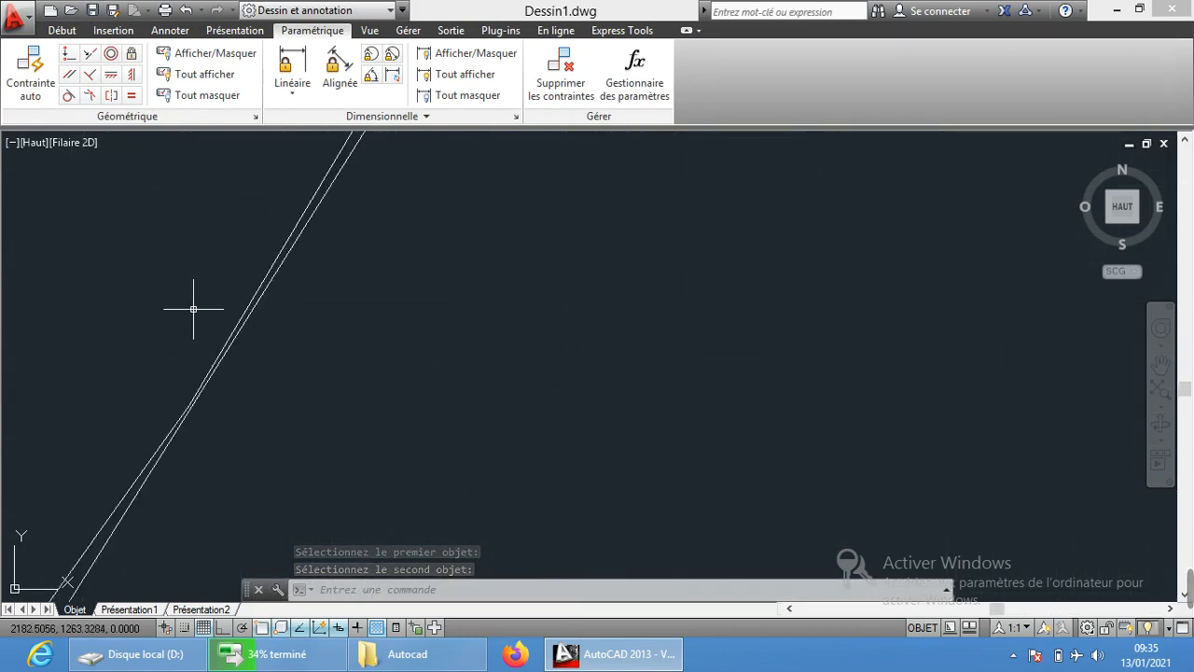
pyautogui.scroll(-5, 194, 309)
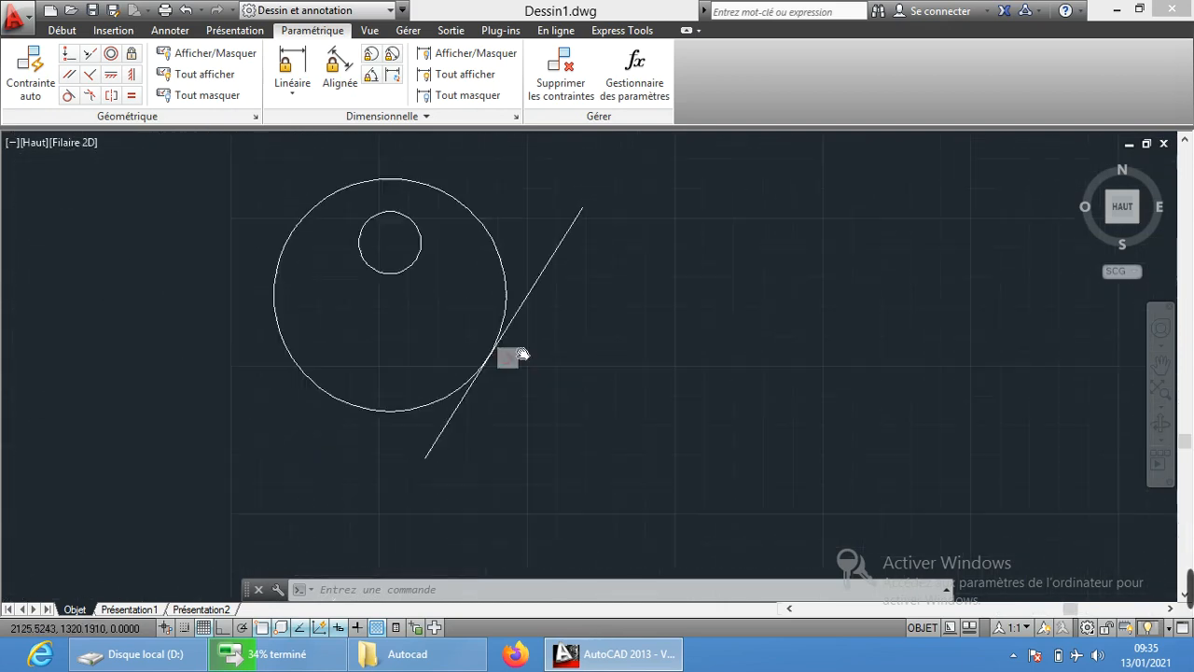
pyautogui.scroll(-4, 536, 351)
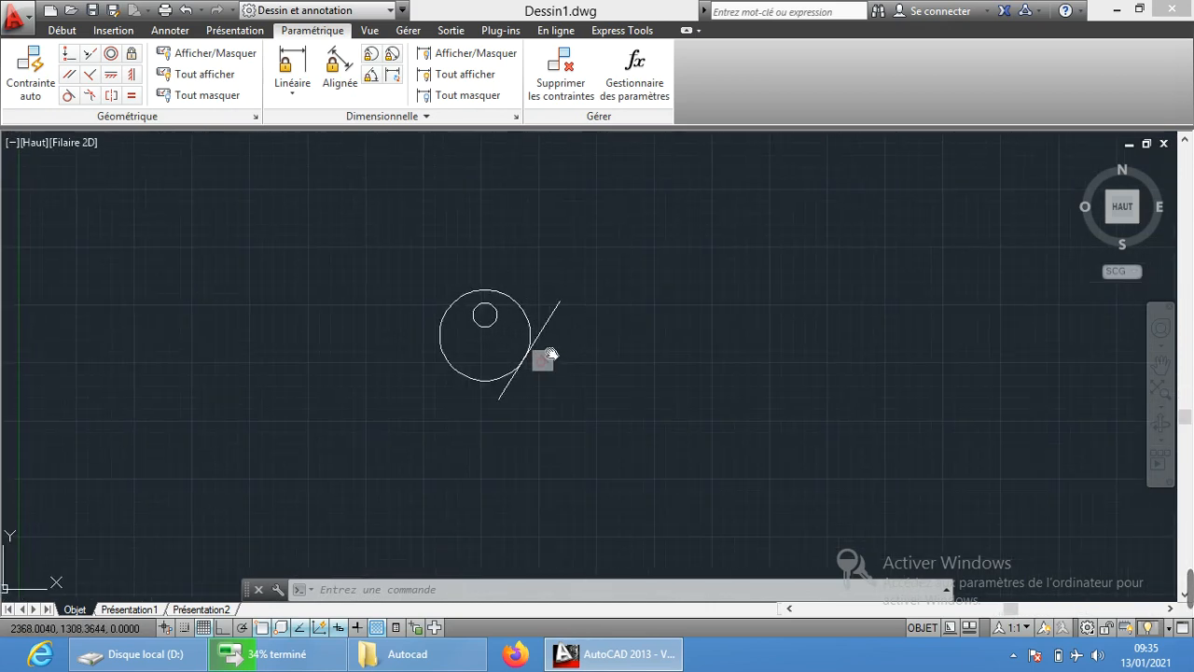
pyautogui.moveTo(550, 354); pyautogui.dragTo(496, 347, button='middle')
pyautogui.scroll(4, 485, 347)
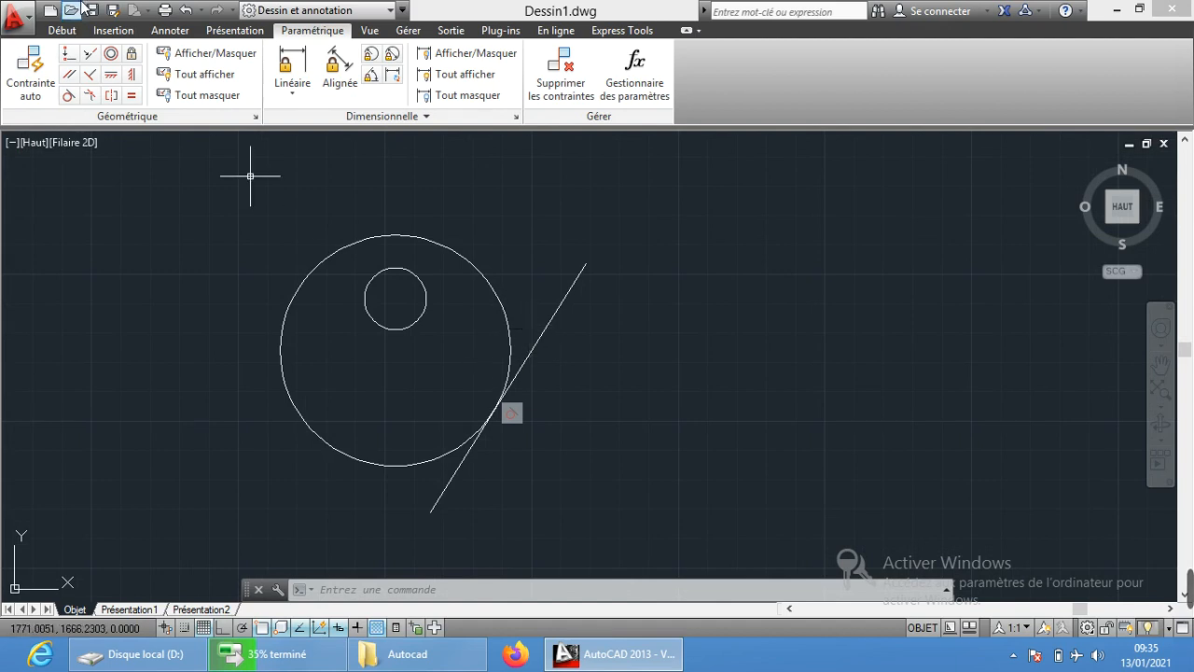
pyautogui.click(185, 10)
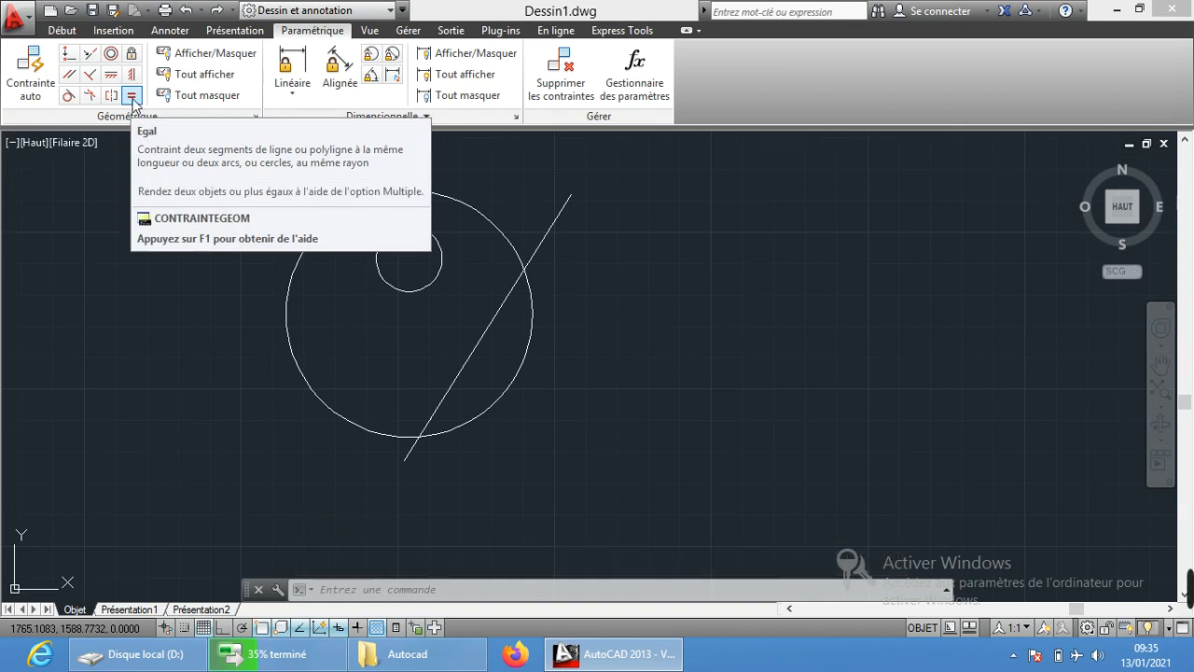
# Step: Draw a second oblique line to the right of the large circle, slanting down to end at about (2366, 1196)
pyautogui.click(62, 30)
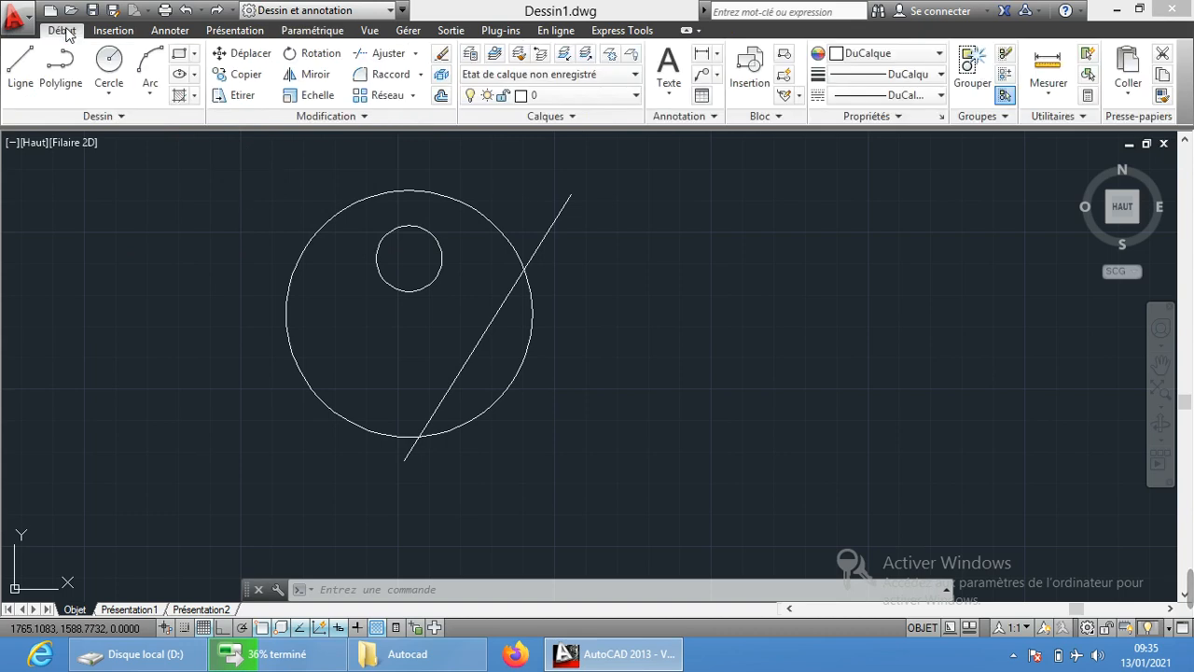
pyautogui.click(12, 84)
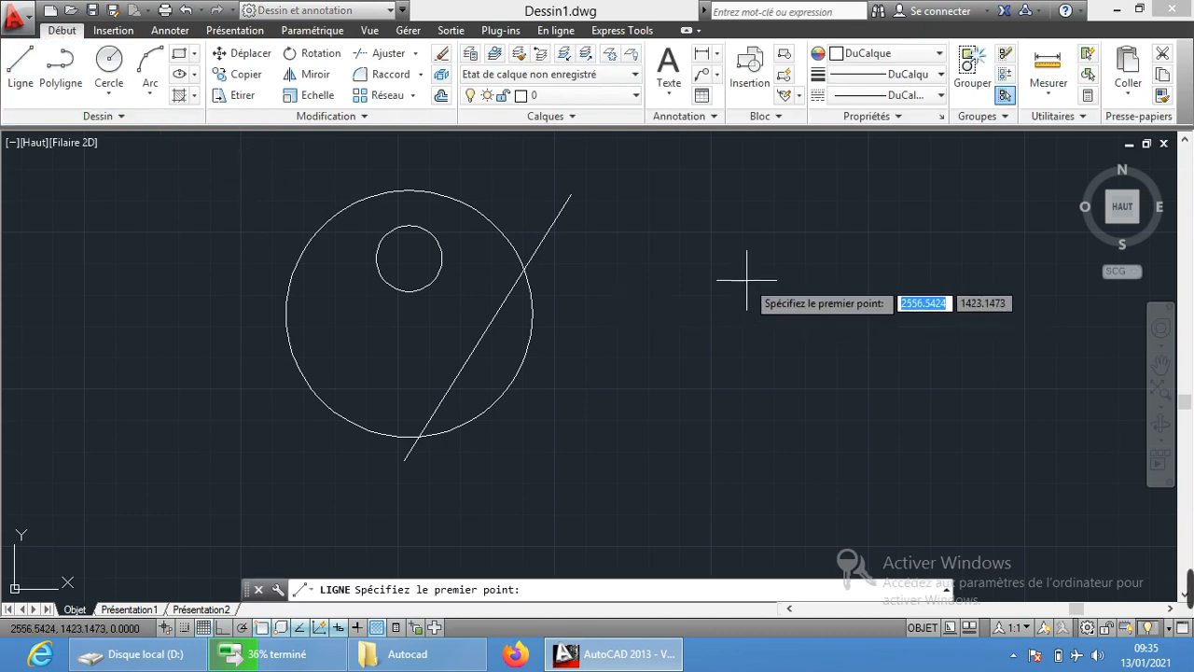
pyautogui.click(753, 225)
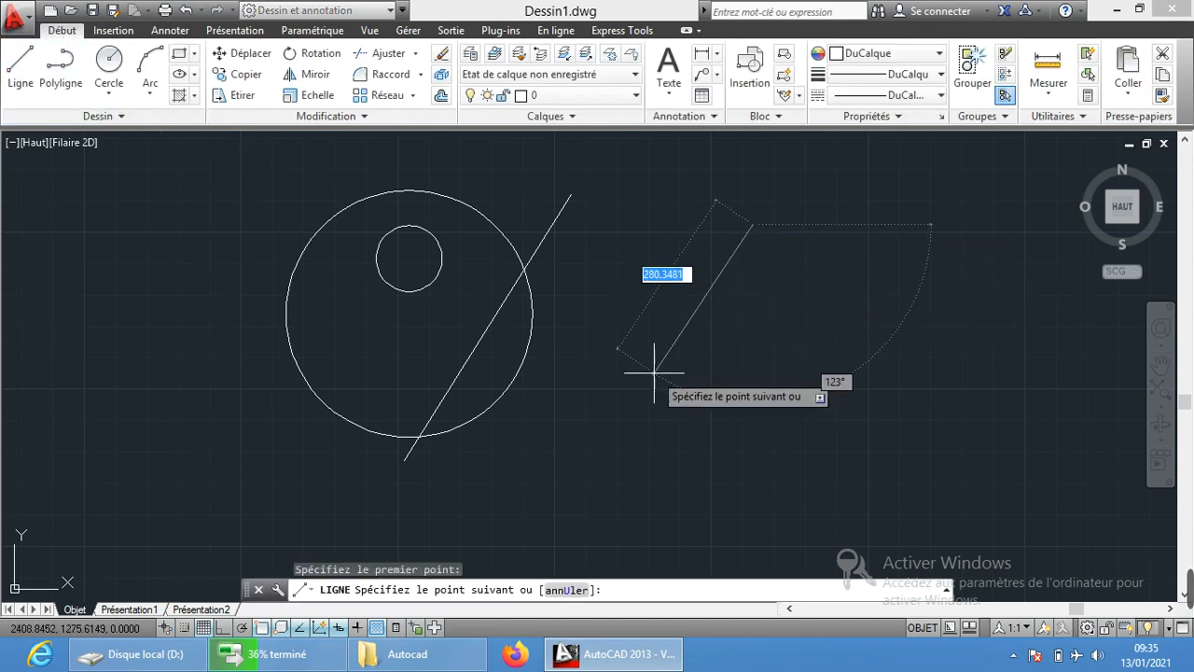
pyautogui.click(627, 424)
pyautogui.press('Return')
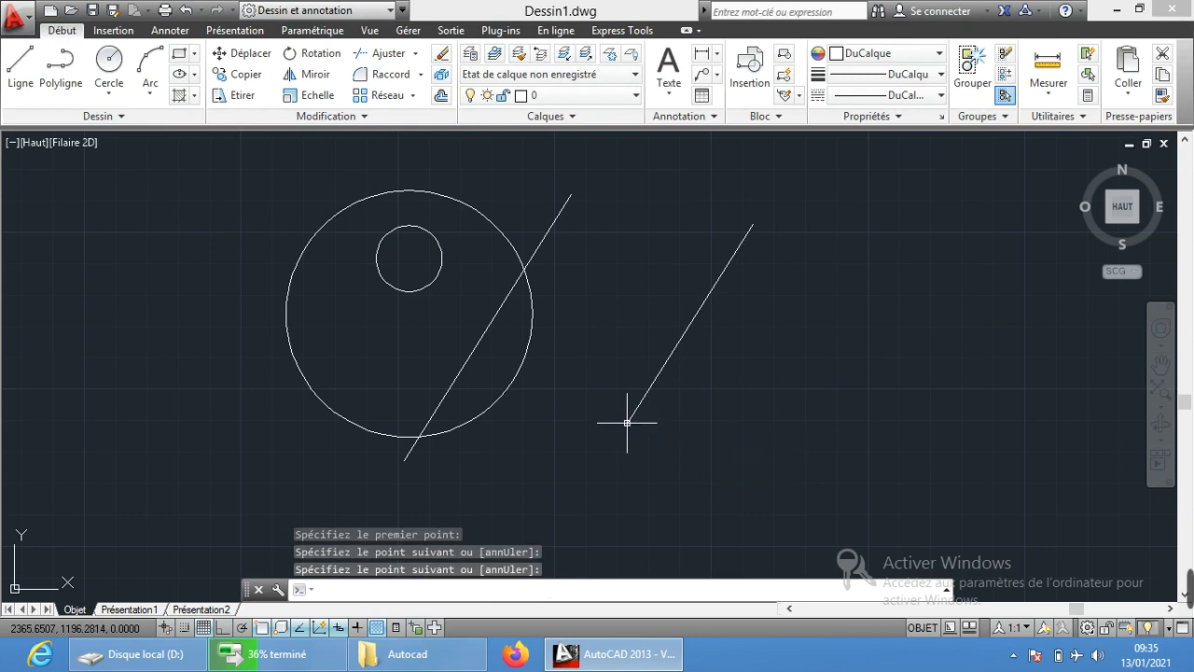
# Step: Apply an equal constraint with the oblique line crossing the large circle as first object and the separate oblique line as second
pyautogui.click(308, 31)
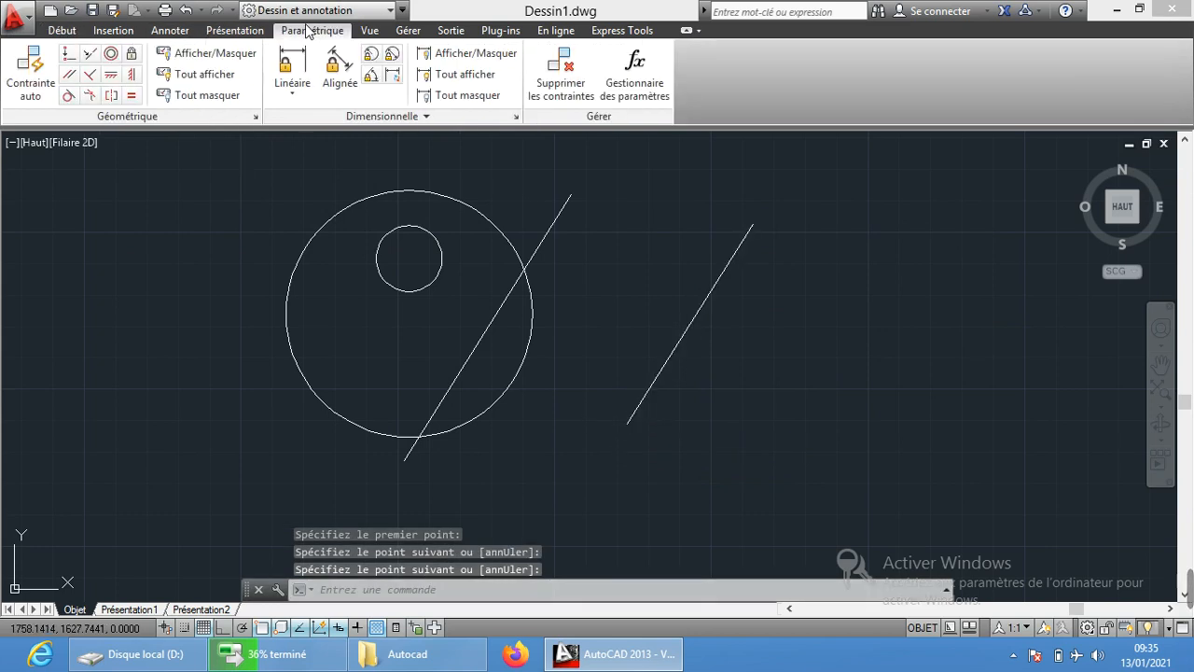
pyautogui.click(131, 96)
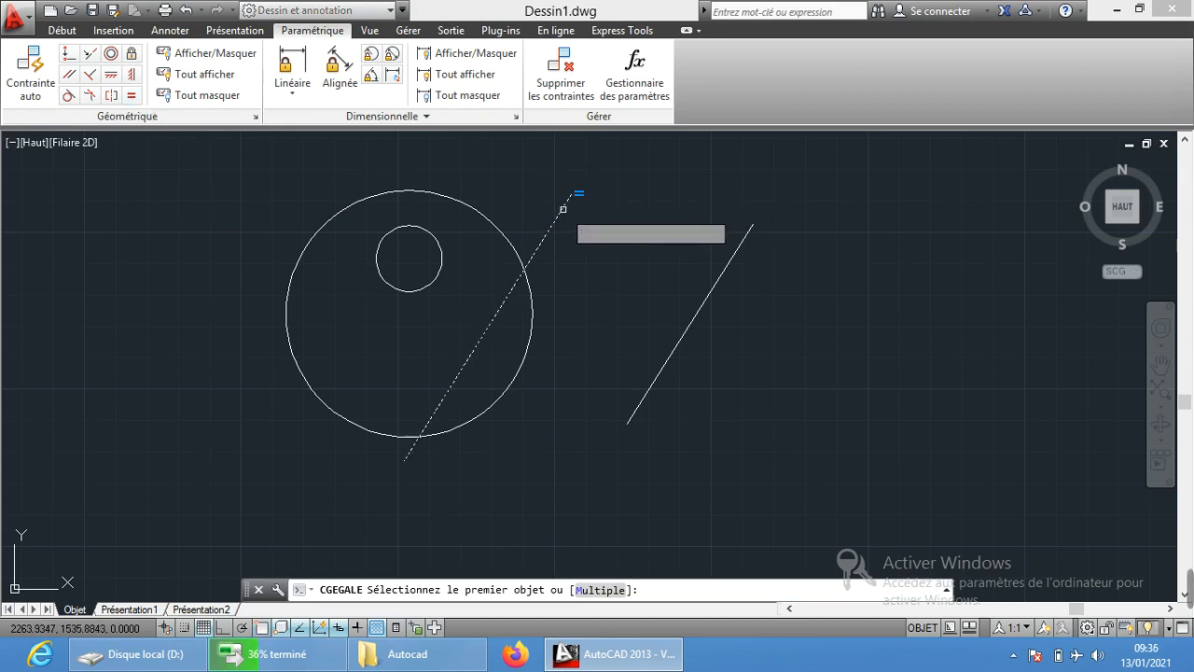
pyautogui.click(571, 195)
pyautogui.click(725, 270)
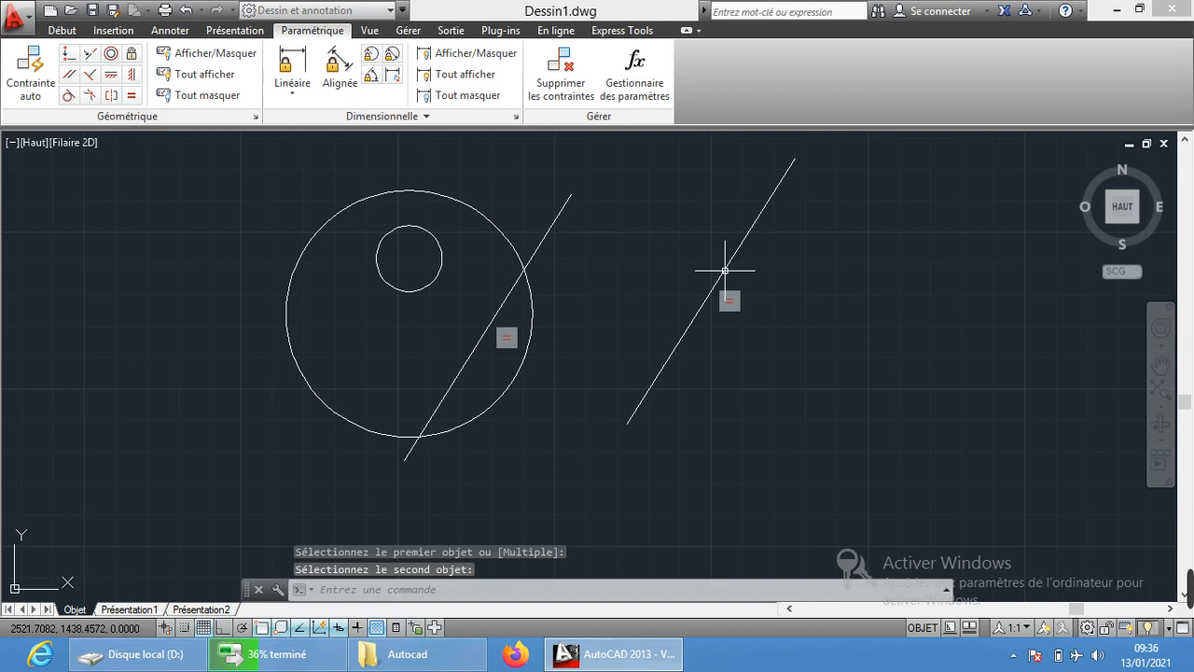
pyautogui.scroll(-2, 653, 238)
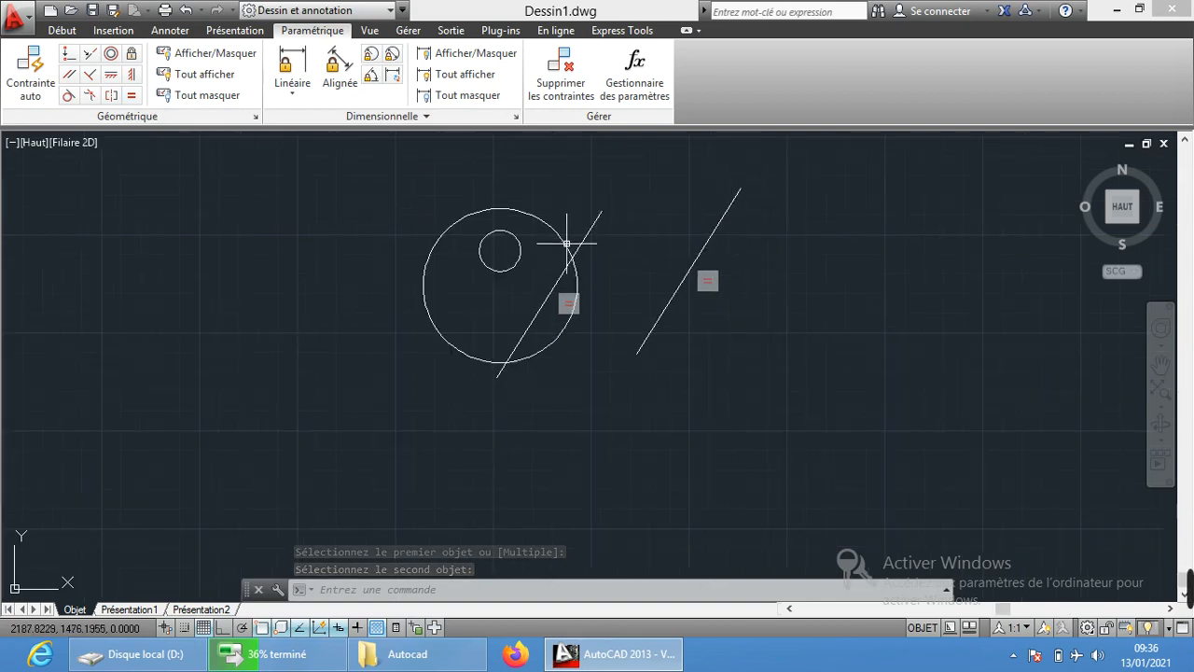
pyautogui.scroll(3, 681, 184)
pyautogui.scroll(-2, 696, 232)
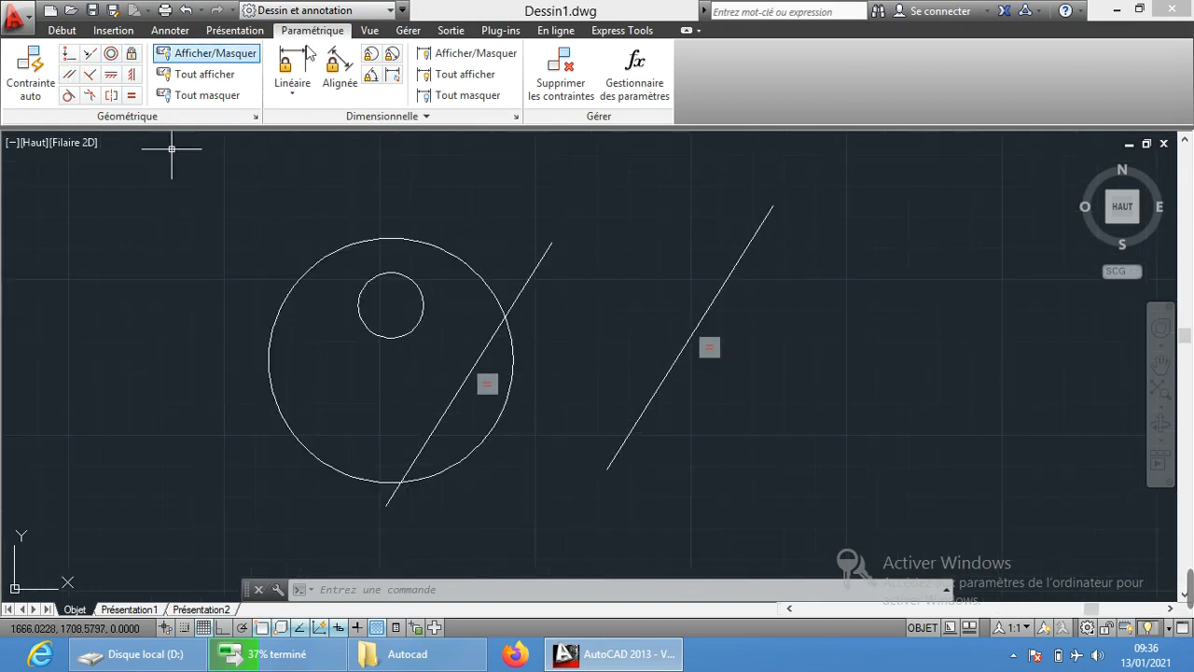
pyautogui.click(62, 30)
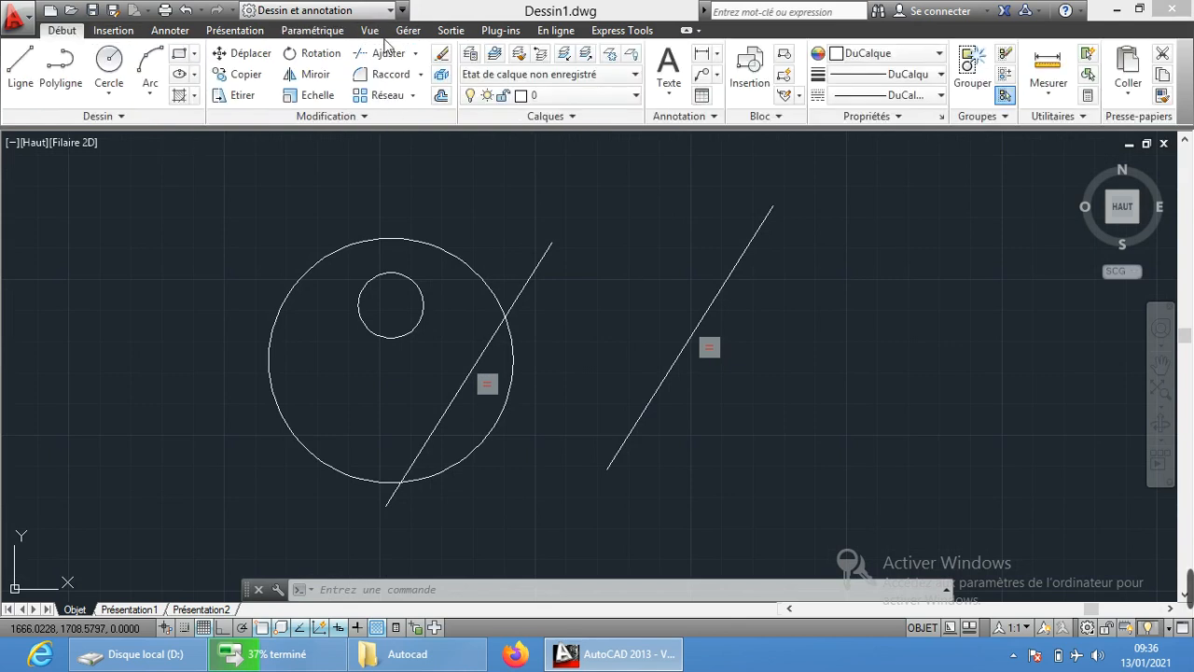
pyautogui.click(701, 54)
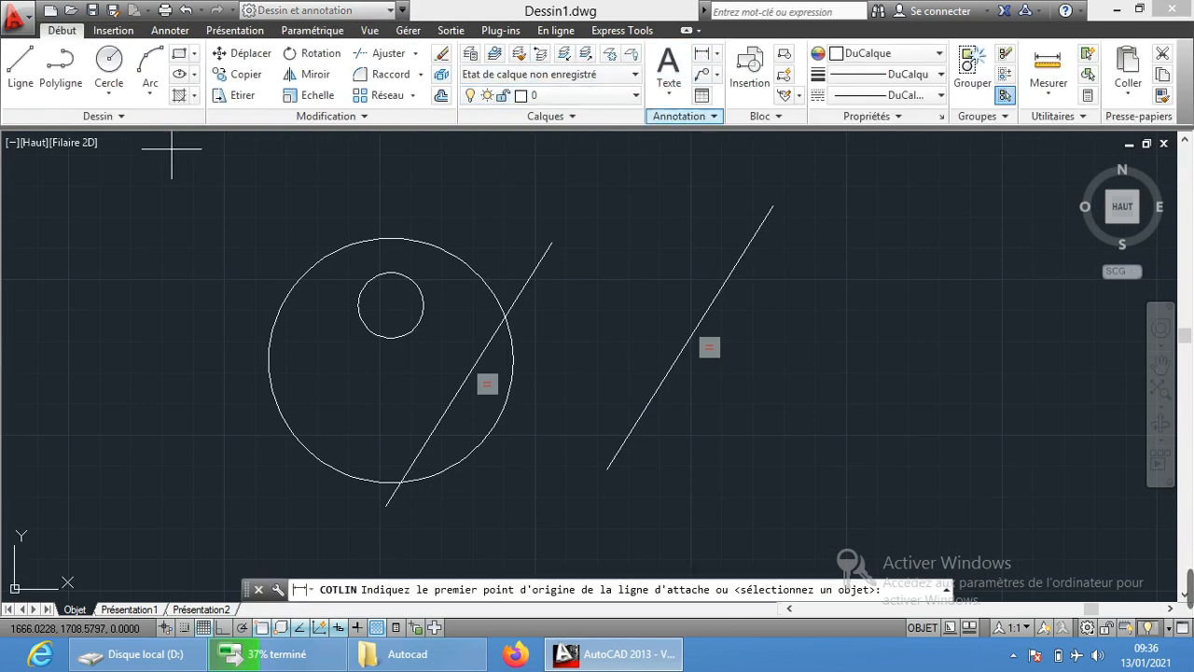
pyautogui.click(552, 244)
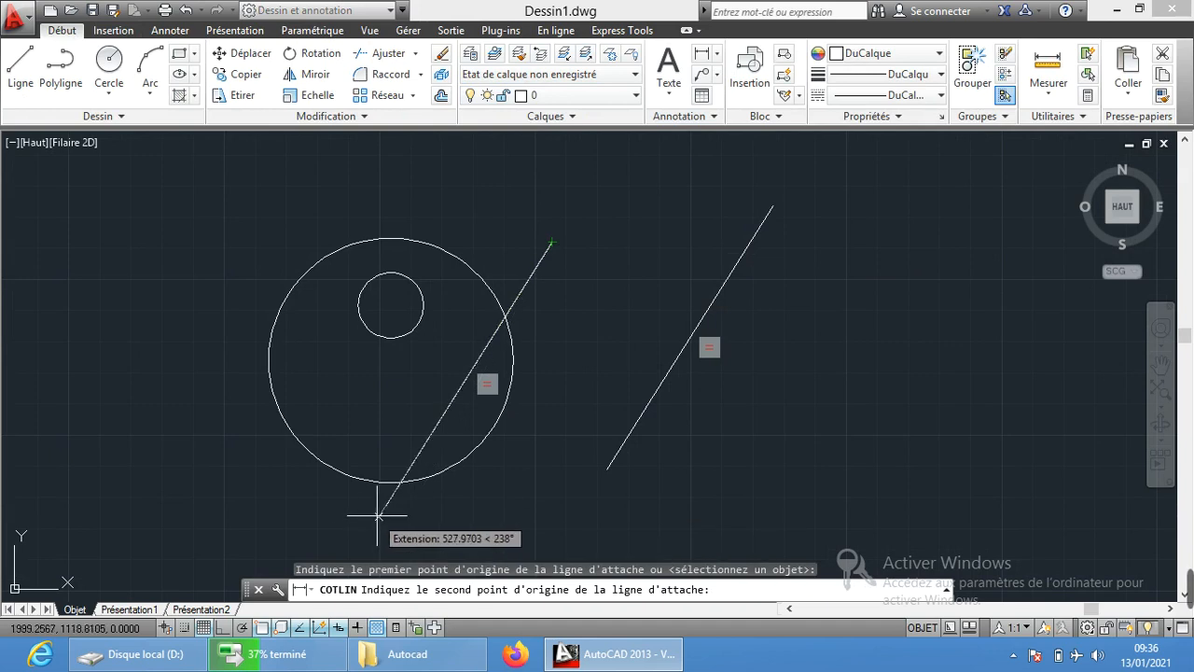
pyautogui.click(388, 504)
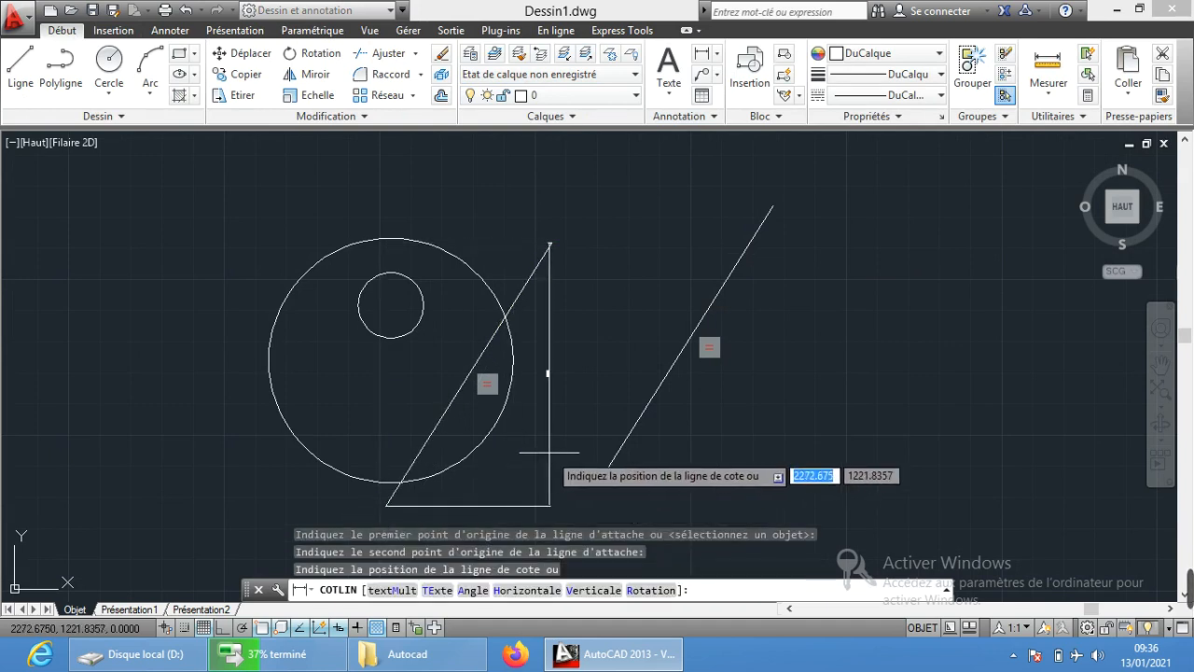
pyautogui.press('Escape')
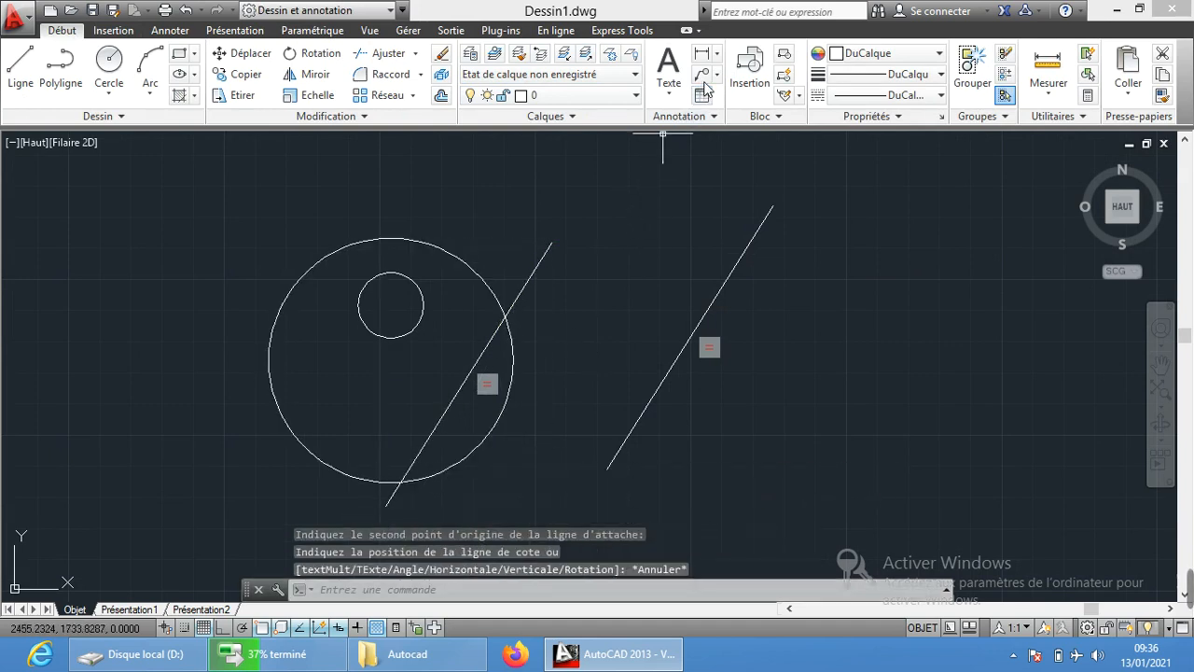
# Step: Add an aligned dimension to the oblique line crossing the large circle, placed between the two oblique lines, and read its text up close
pyautogui.click(718, 55)
pyautogui.click(717, 56)
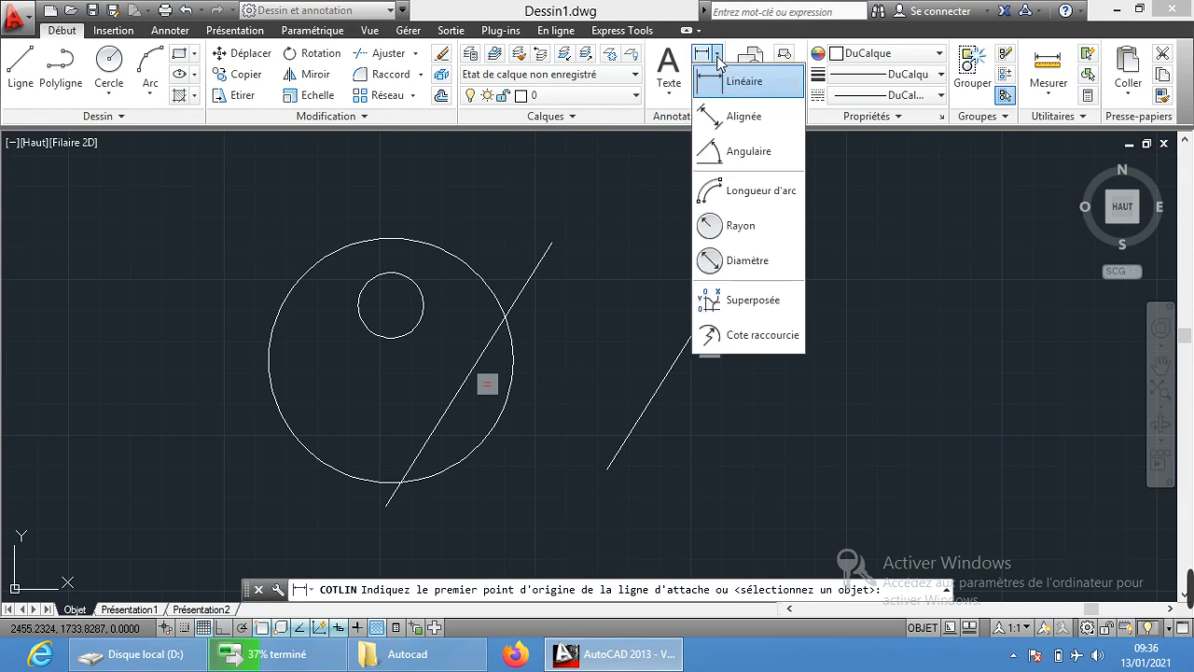
pyautogui.click(734, 124)
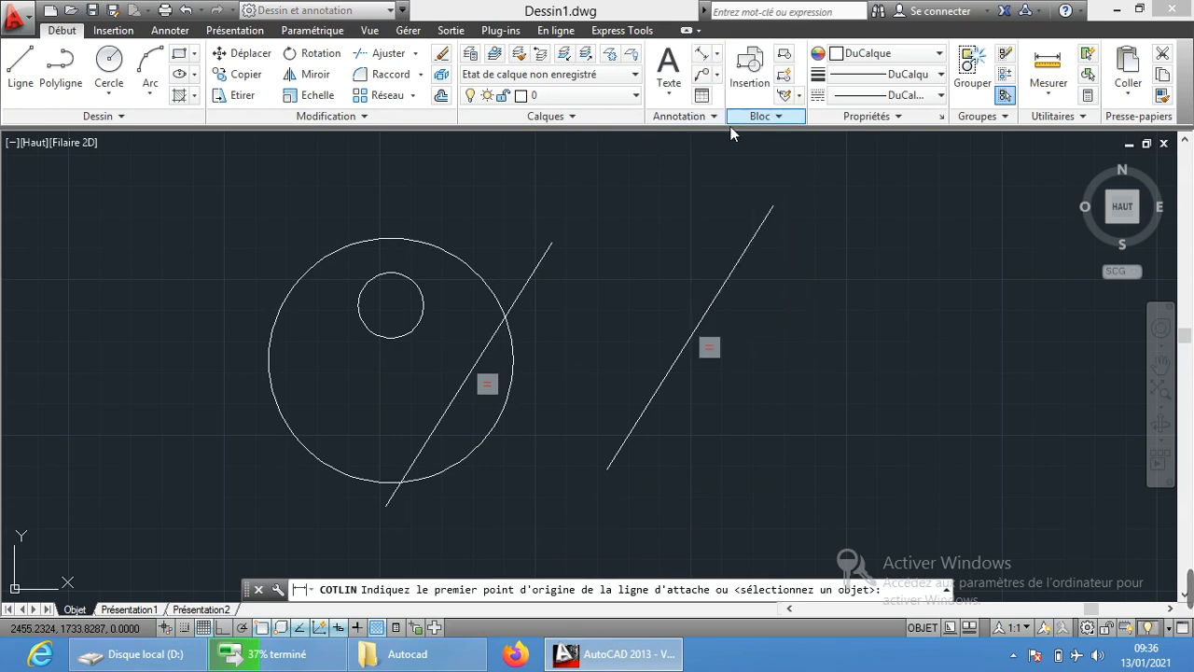
pyautogui.click(551, 244)
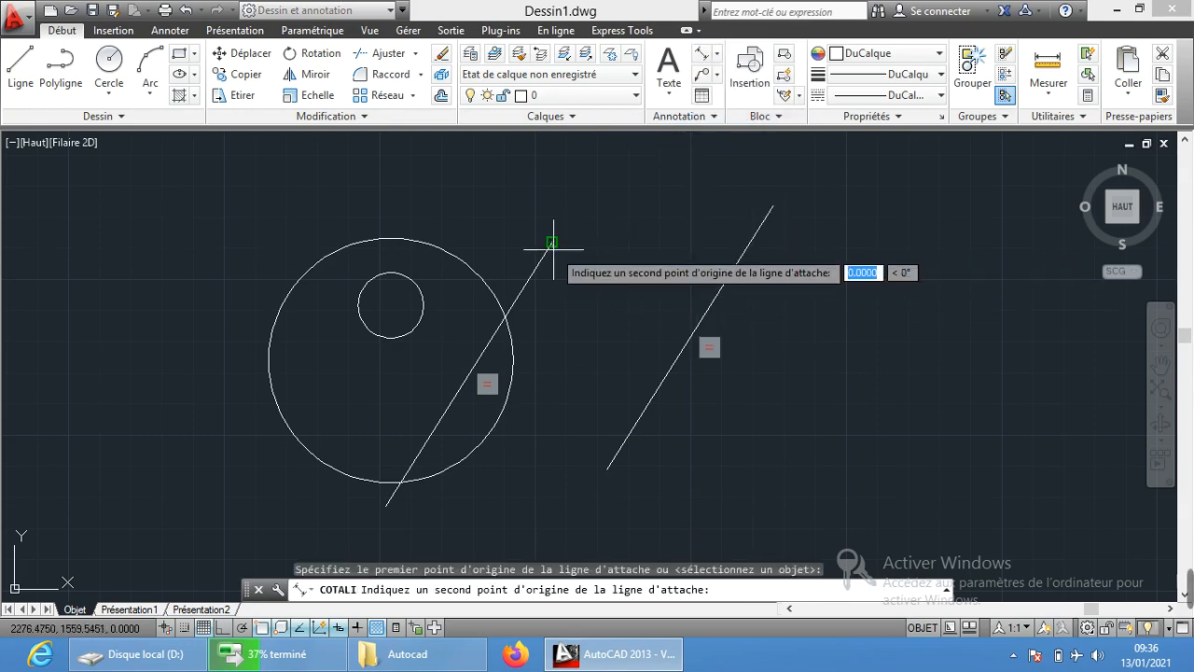
pyautogui.click(386, 503)
pyautogui.click(543, 424)
pyautogui.scroll(5, 543, 424)
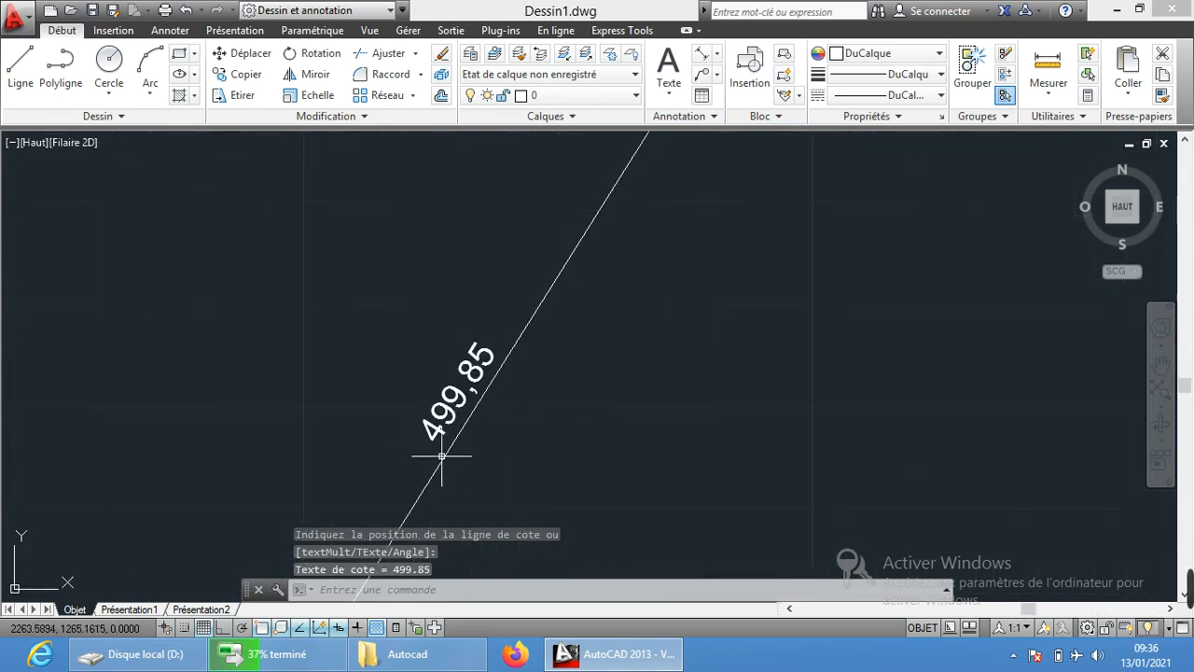
pyautogui.scroll(-6, 475, 401)
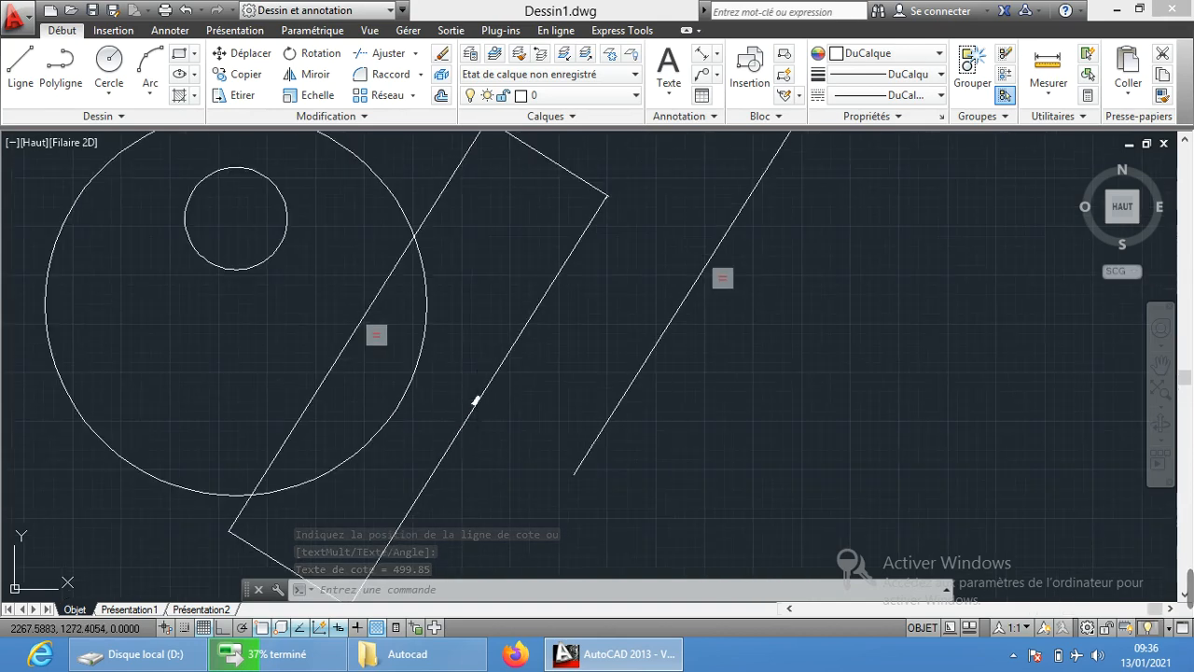
# Step: Add an aligned dimension to the separate oblique line, placed on its side away from the circles, and read its text up close
pyautogui.press('Return')
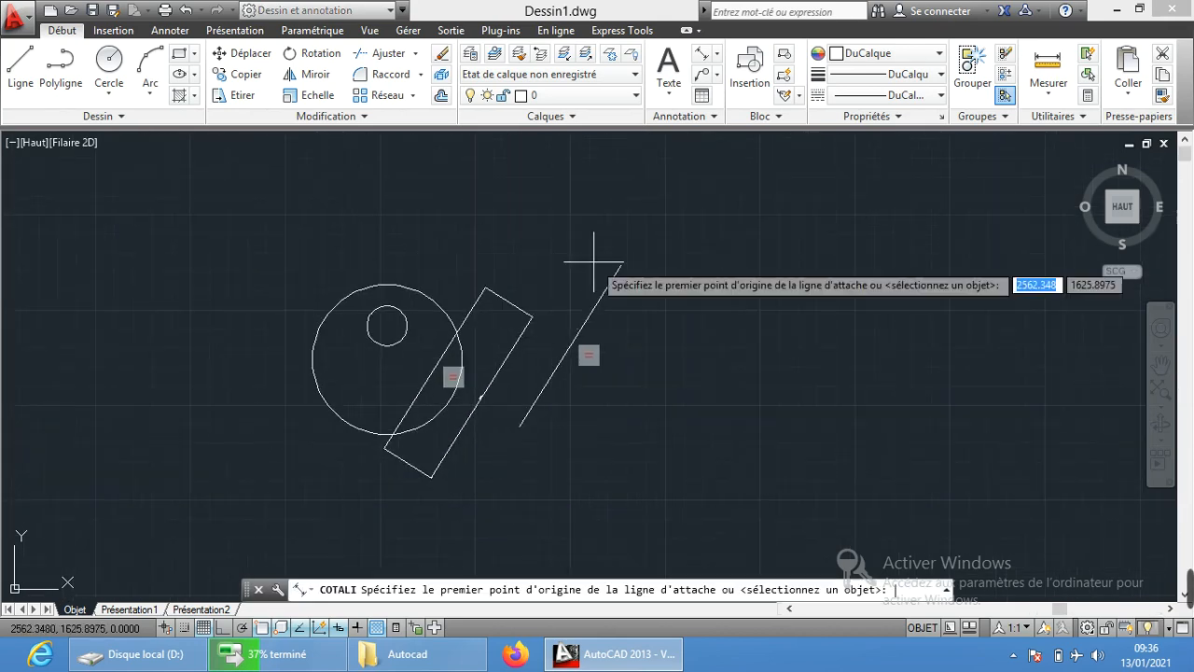
pyautogui.click(619, 264)
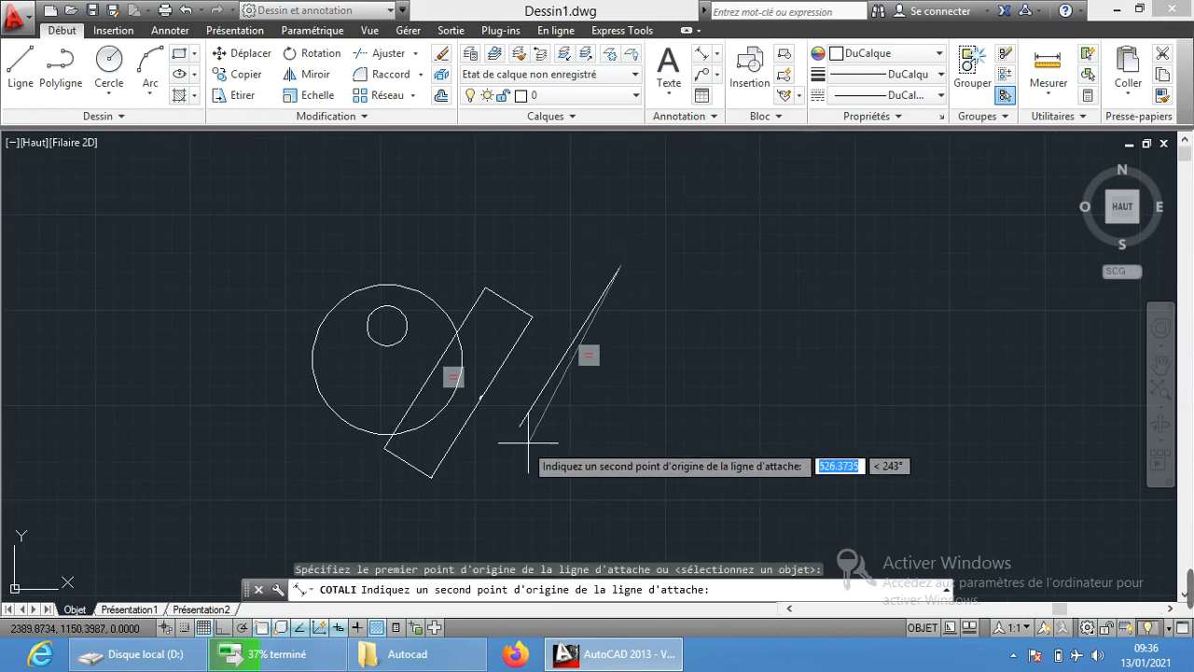
pyautogui.click(521, 426)
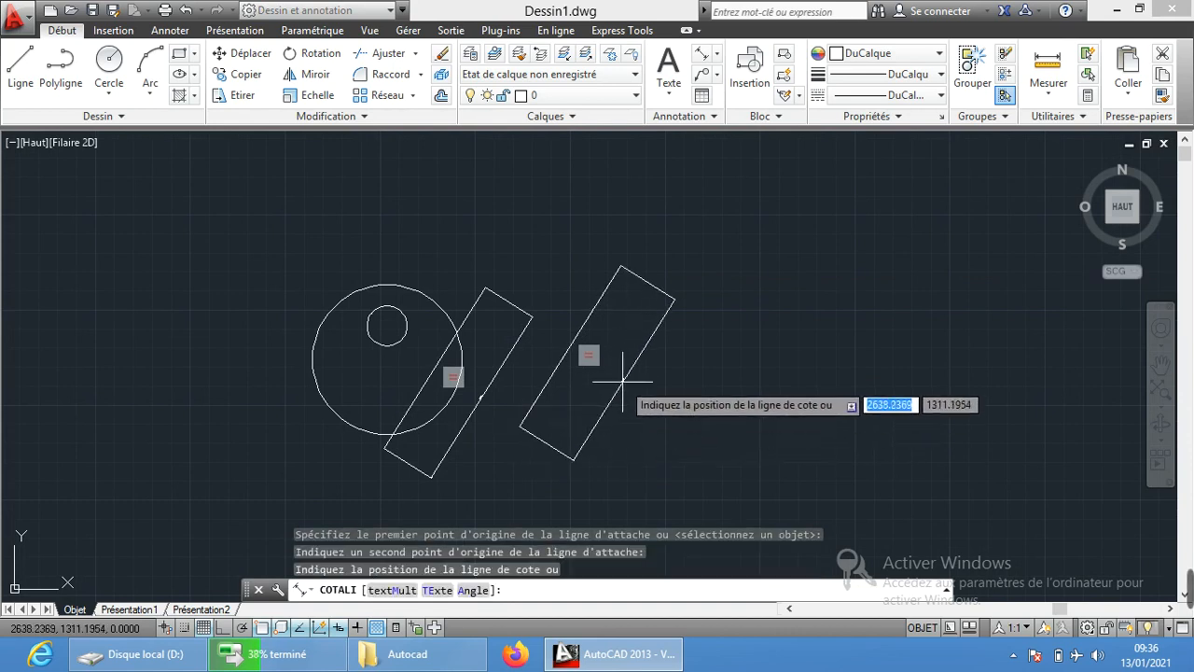
pyautogui.click(623, 381)
pyautogui.scroll(7, 624, 381)
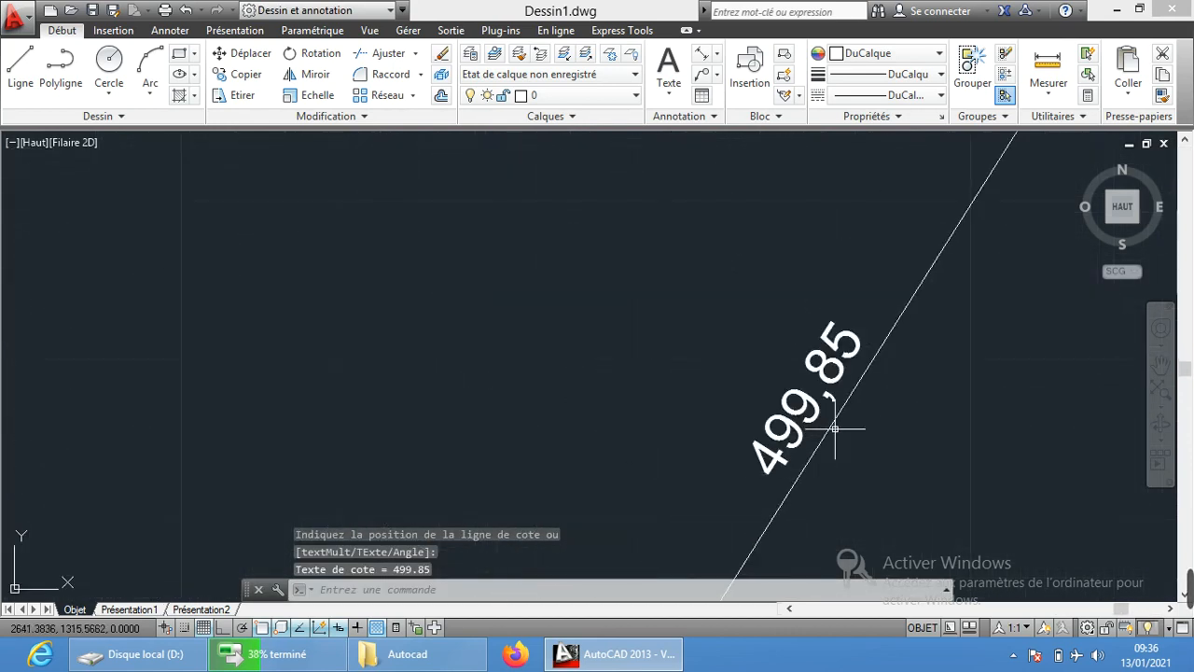
pyautogui.scroll(-8, 840, 416)
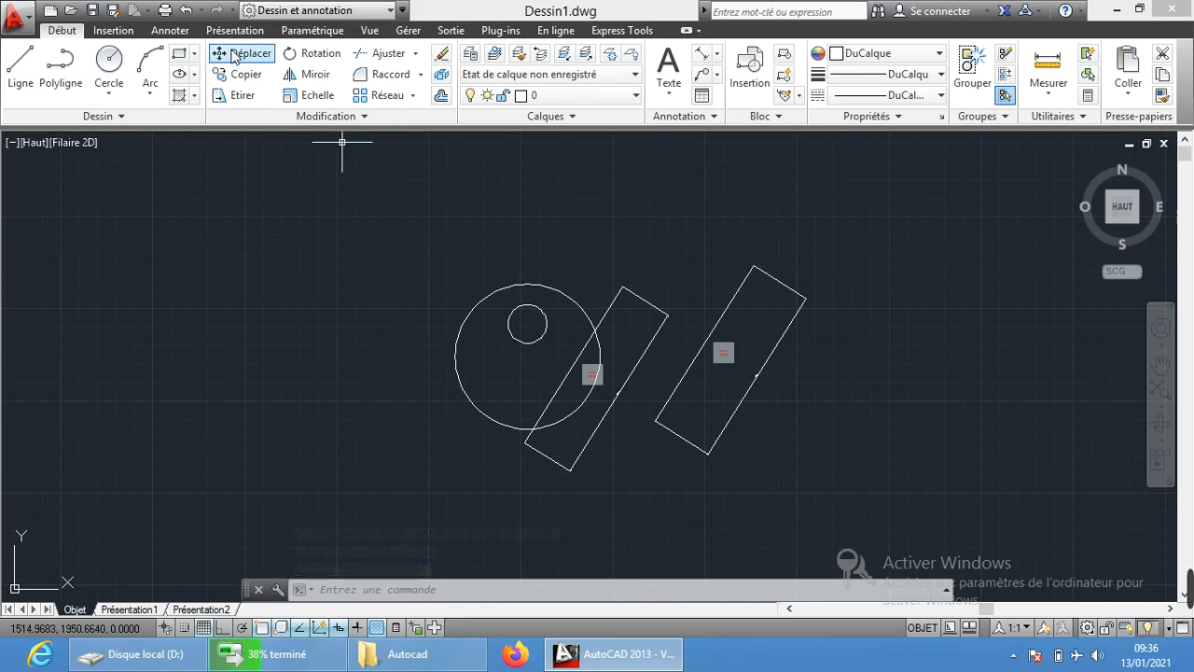
# Step: Apply a concentric constraint with the large circle as first object and the small circle as second
pyautogui.click(300, 32)
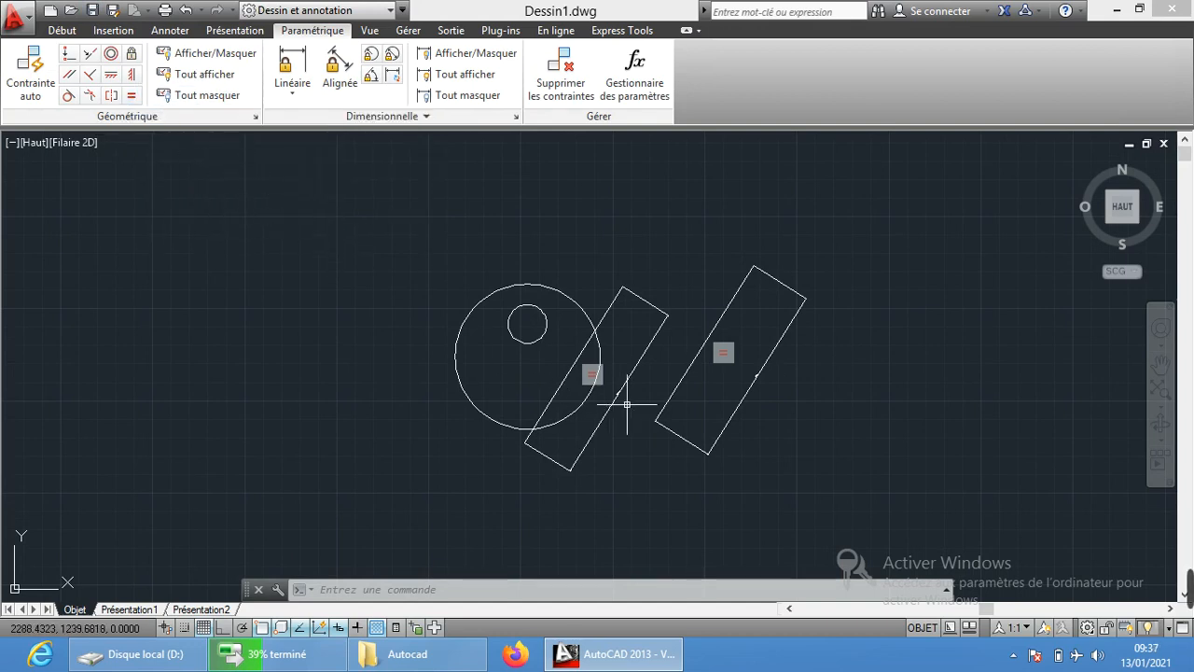
pyautogui.click(110, 53)
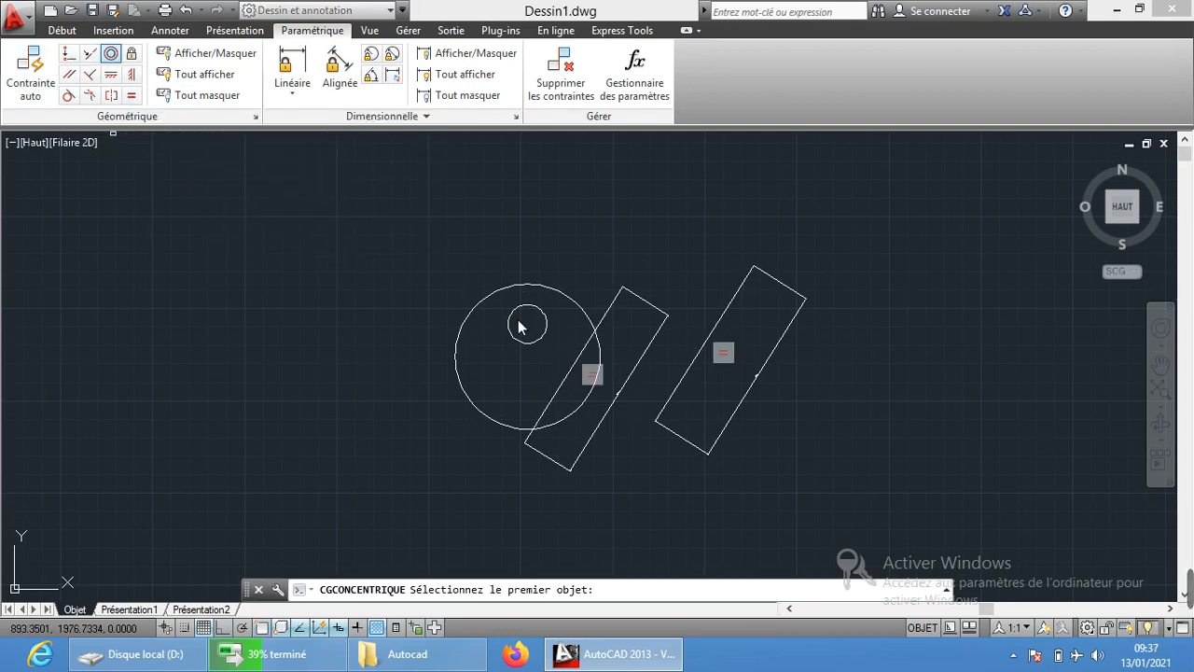
pyautogui.click(566, 294)
pyautogui.click(542, 310)
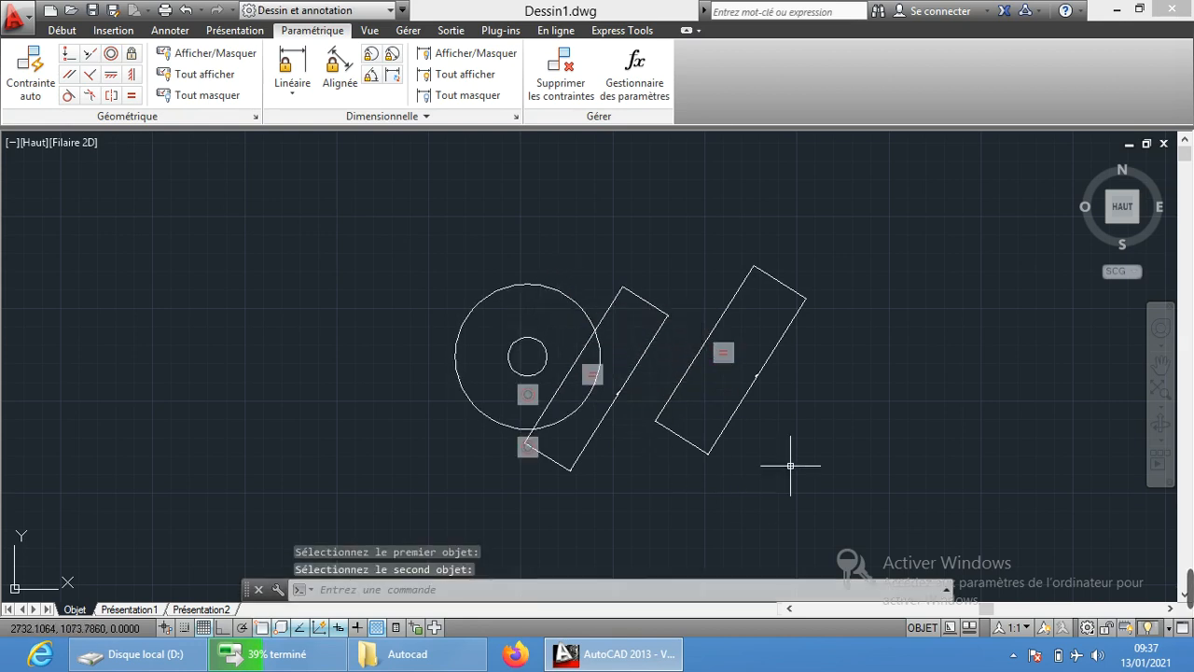
pyautogui.moveTo(789, 461); pyautogui.dragTo(649, 408, button='middle')
pyautogui.scroll(2, 546, 346)
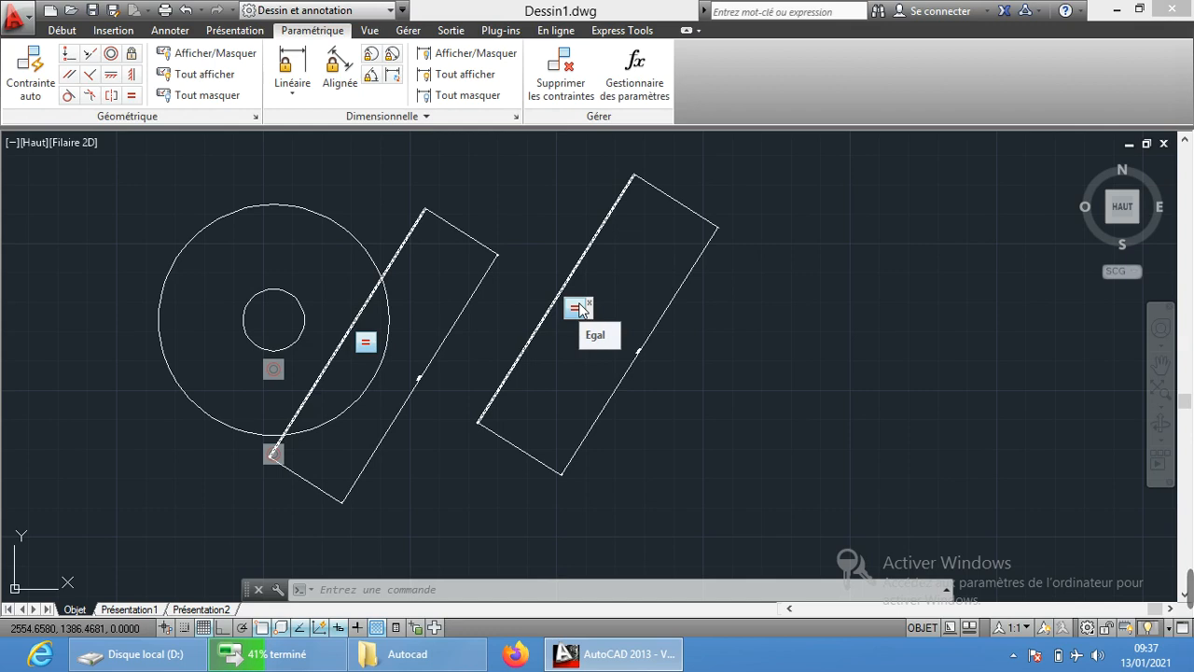
# Step: Hide all geometric constraint markers in the drawing, and show them all again
pyautogui.click(189, 98)
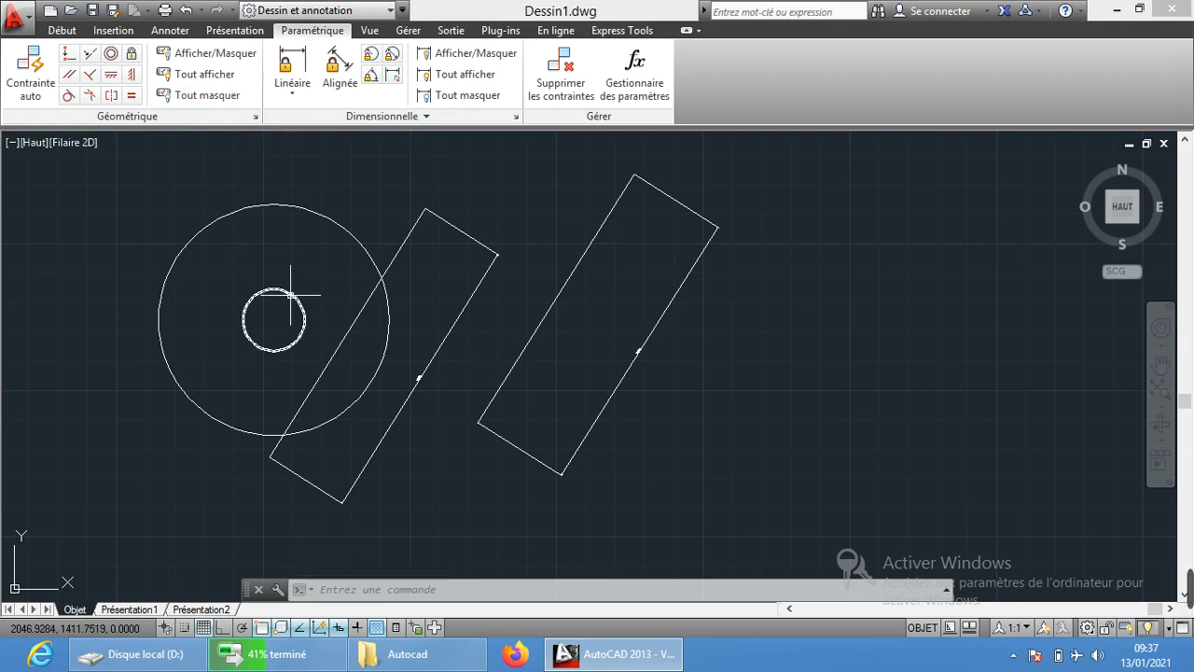
pyautogui.moveTo(258, 270); pyautogui.dragTo(314, 271, button='middle')
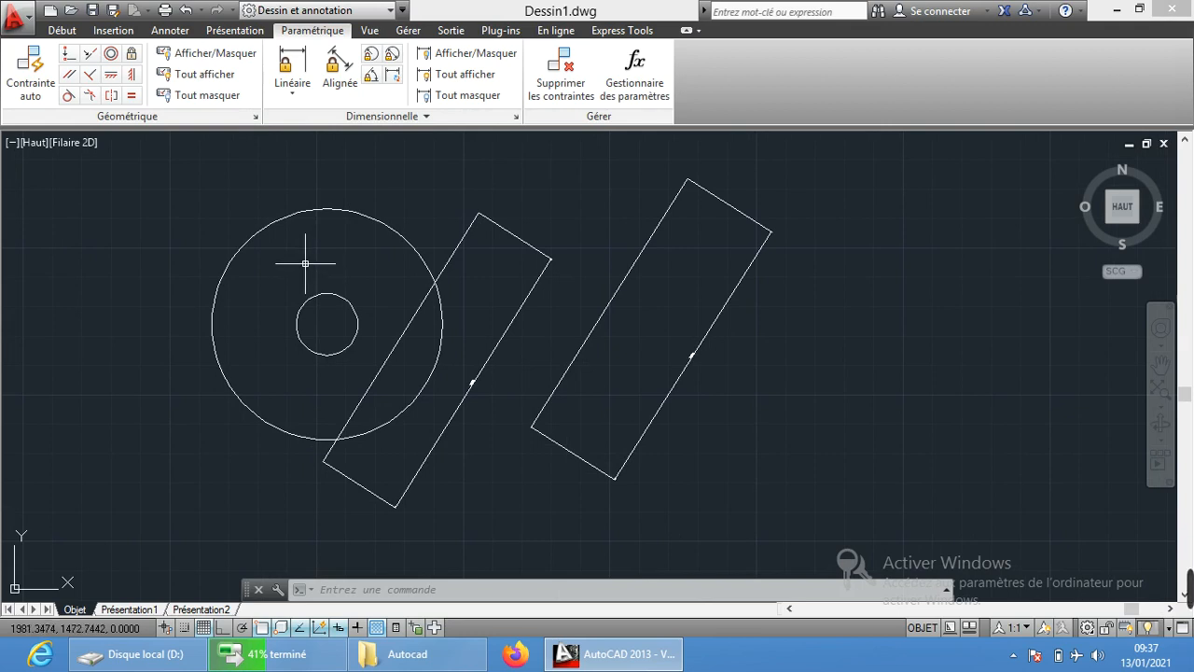
pyautogui.click(206, 78)
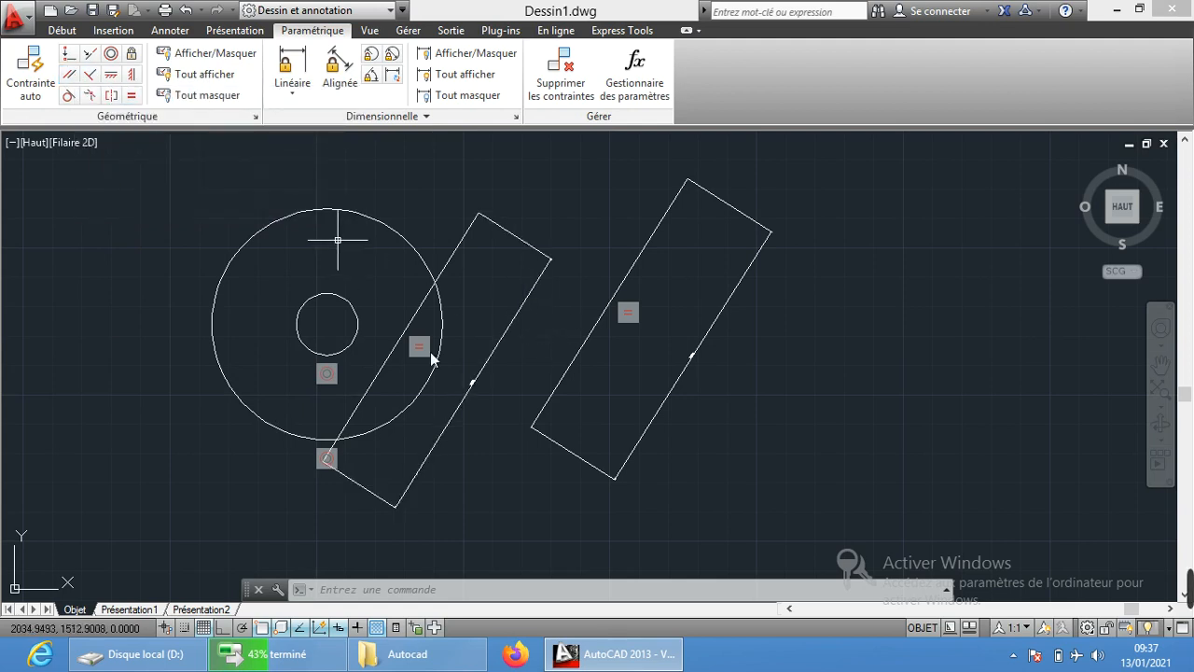
# Step: Draw a long, nearly horizontal line in the empty area above and to the left of the large circle
pyautogui.scroll(-3, 597, 410)
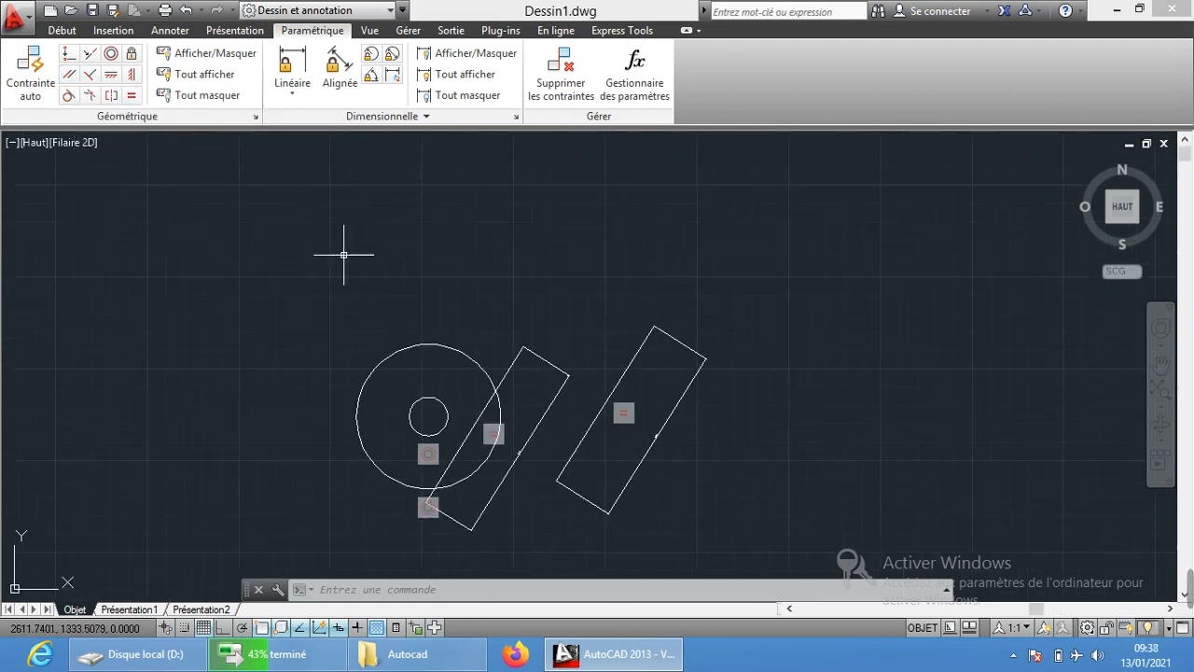
pyautogui.click(62, 30)
pyautogui.click(21, 66)
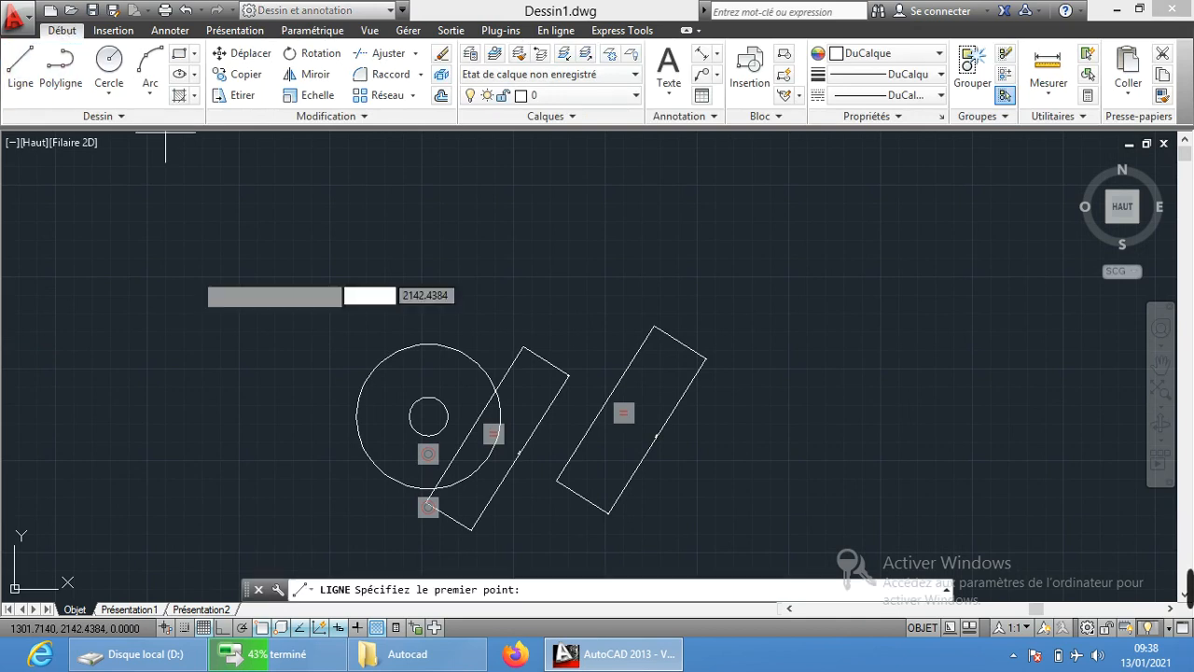
pyautogui.click(188, 249)
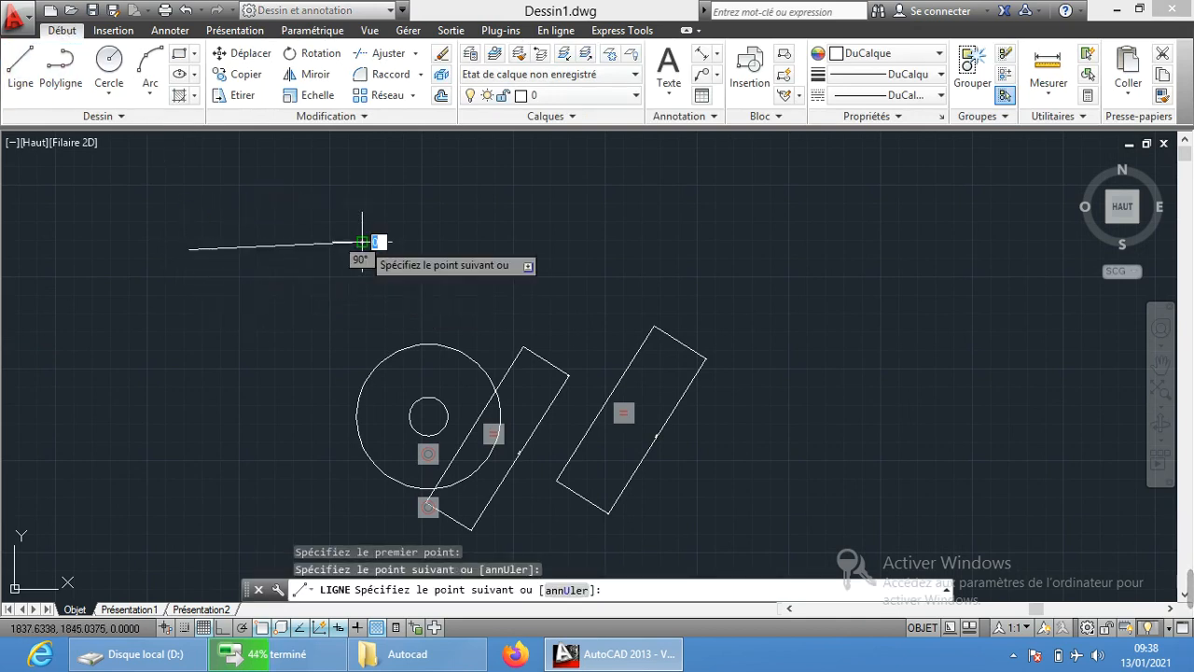
pyautogui.click(362, 242)
pyautogui.press('Return')
# Step: Draw a shorter, steep line just below the nearly horizontal line, without touching it
pyautogui.press('Return')
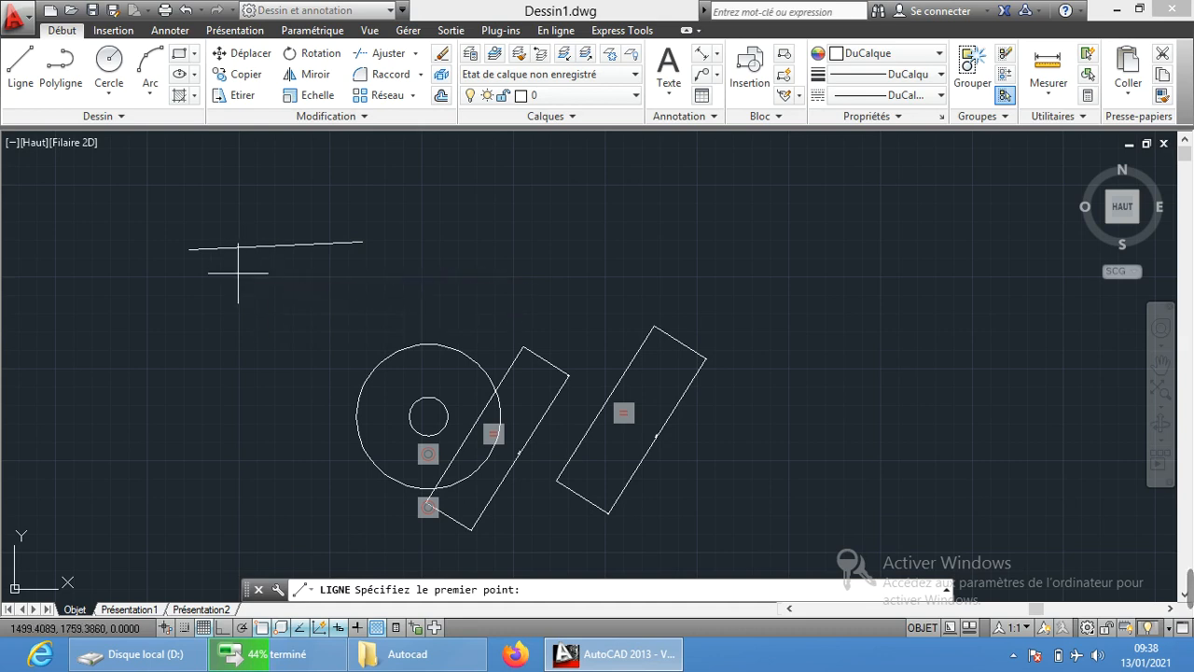
pyautogui.click(240, 274)
pyautogui.click(251, 363)
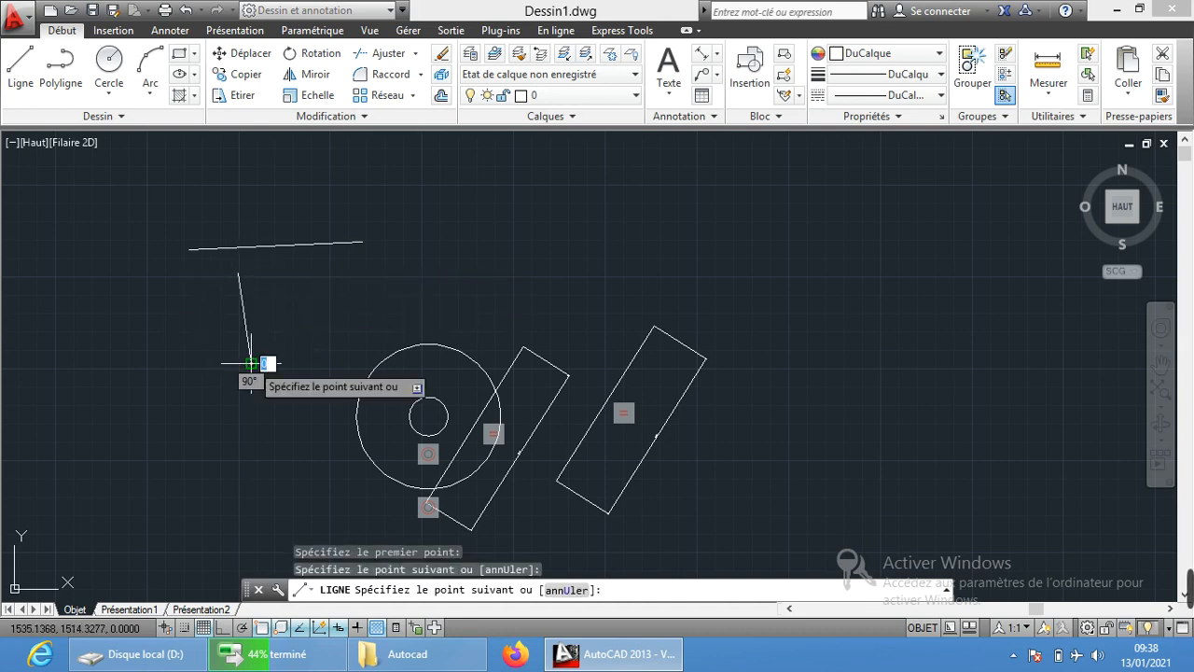
pyautogui.press('Return')
pyautogui.scroll(2, 195, 258)
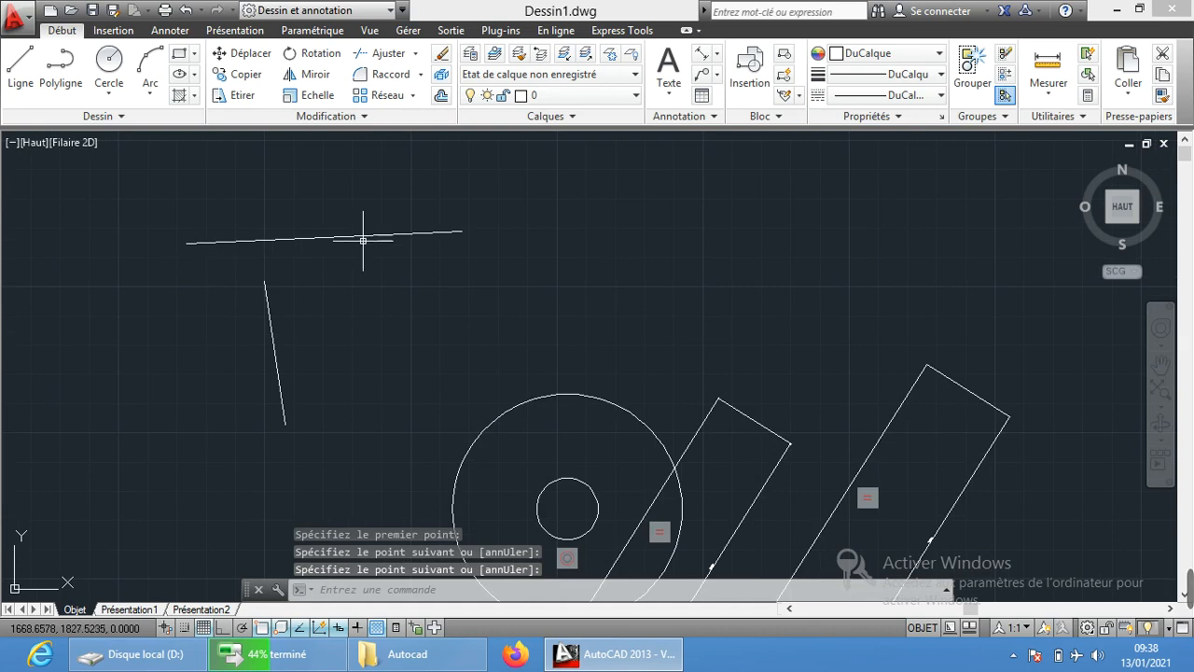
pyautogui.scroll(2, 317, 261)
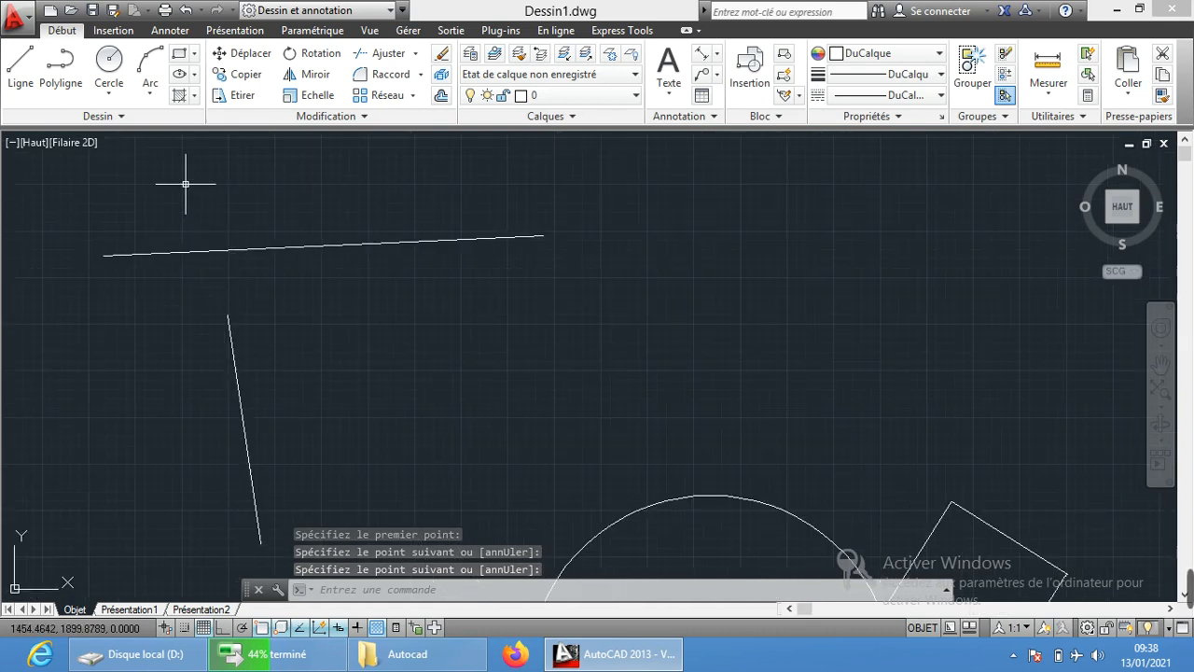
# Step: Apply a coincident constraint joining the upper endpoint of the steep line to the left endpoint of the nearly horizontal line
pyautogui.click(308, 31)
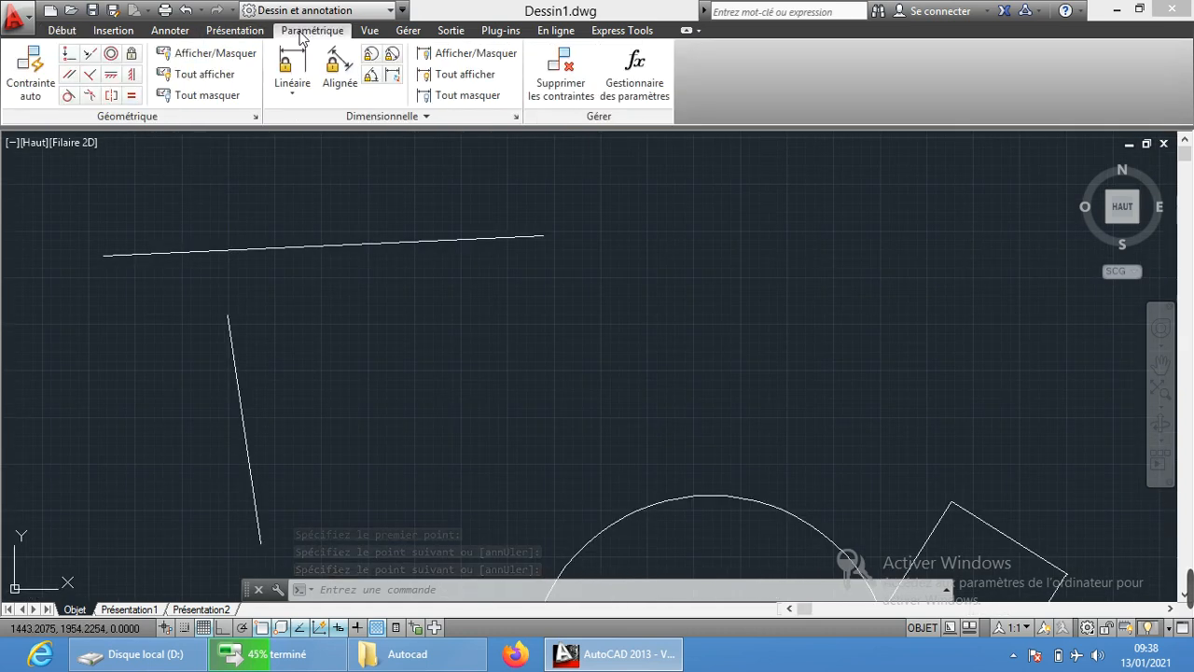
pyautogui.click(70, 55)
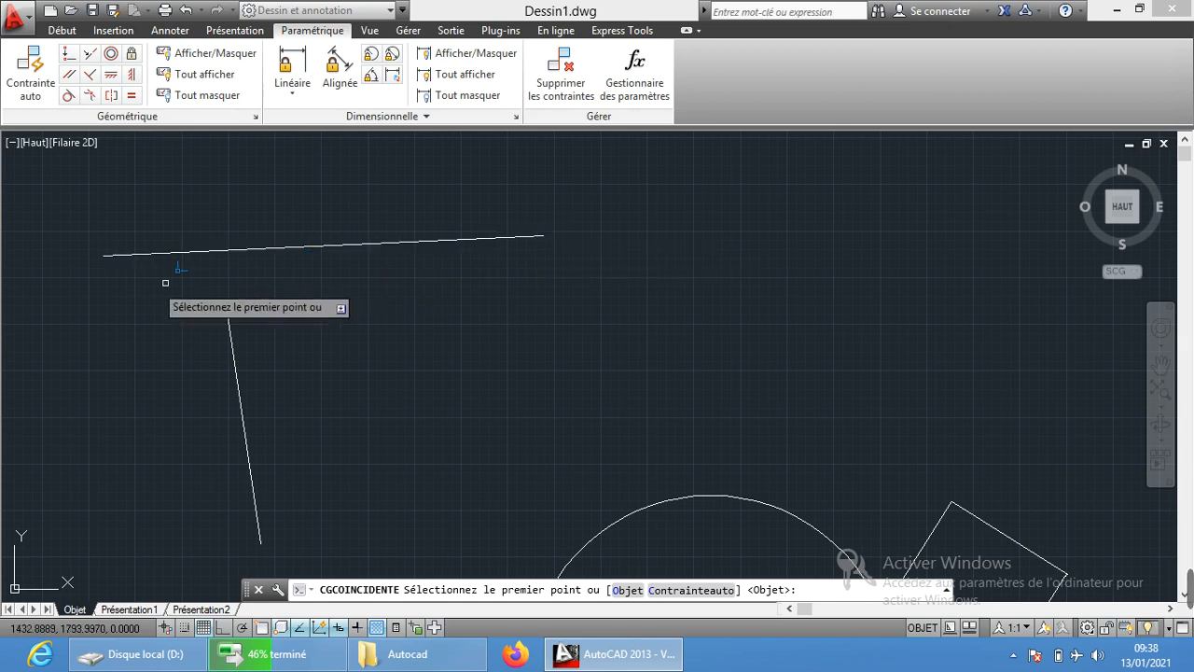
pyautogui.click(104, 254)
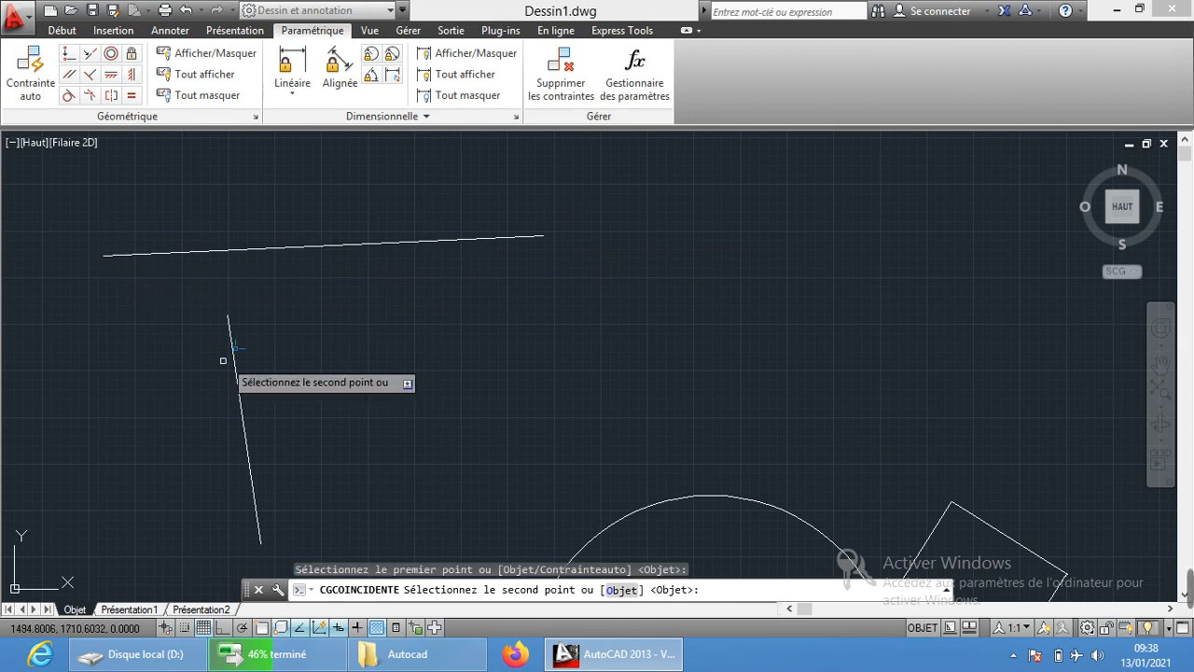
pyautogui.click(228, 317)
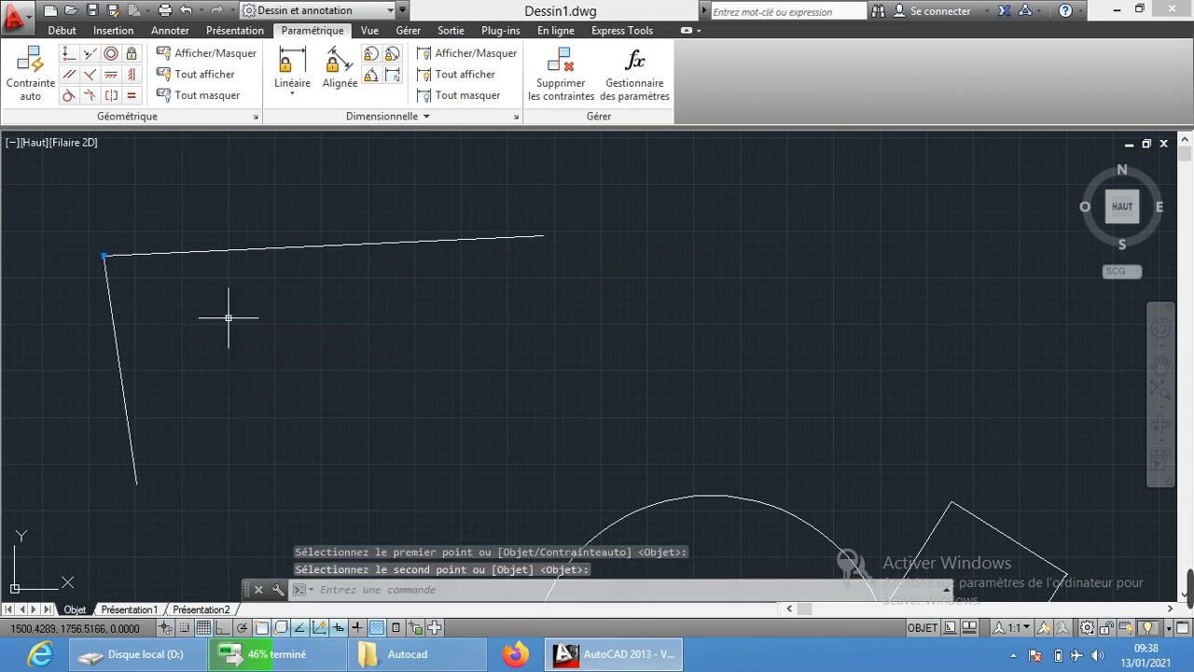
pyautogui.scroll(2, 82, 271)
pyautogui.scroll(-3, 285, 363)
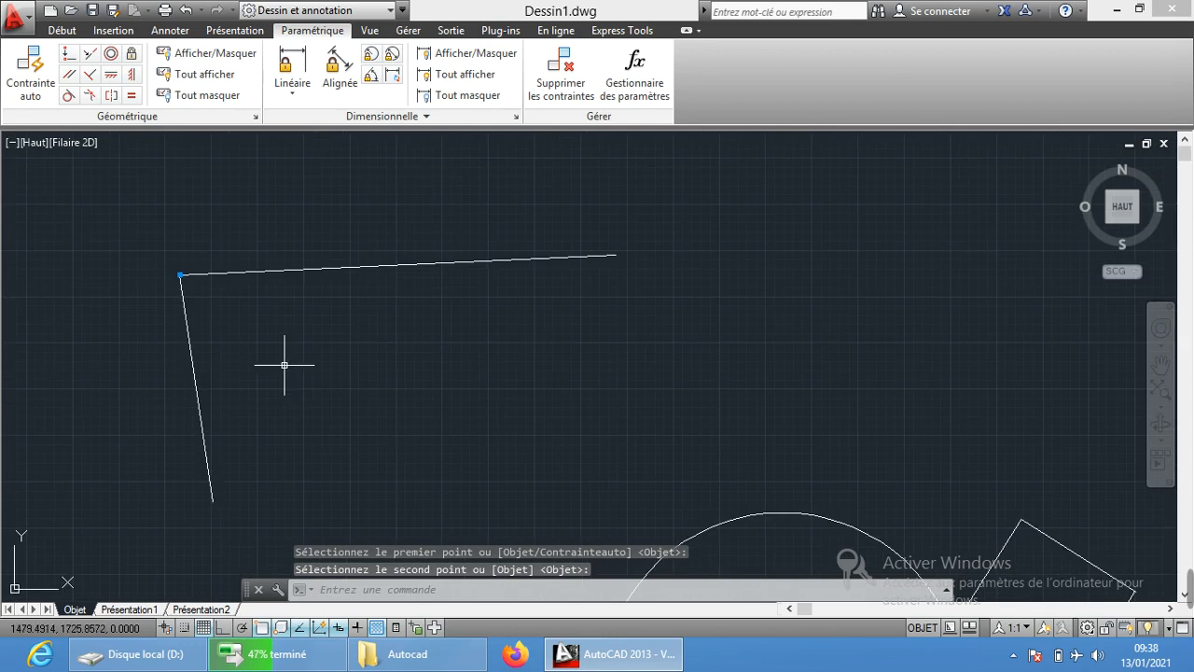
pyautogui.moveTo(301, 354); pyautogui.dragTo(217, 350, button='middle')
pyautogui.scroll(4, 182, 298)
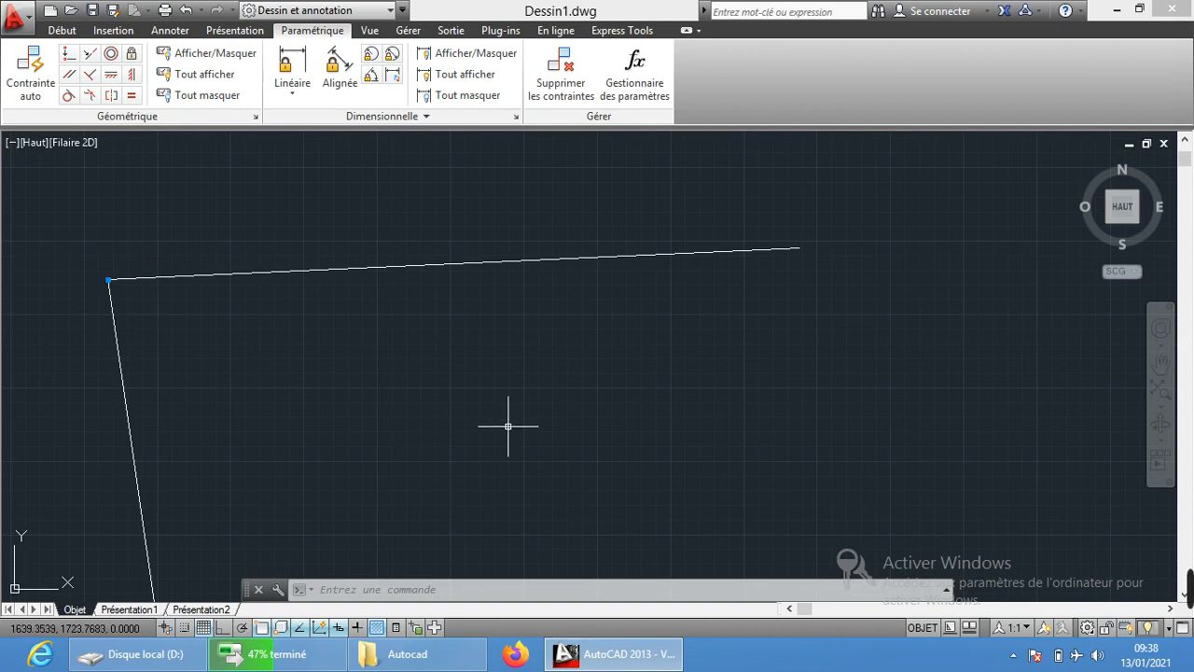
pyautogui.scroll(-4, 501, 432)
pyautogui.moveTo(493, 452); pyautogui.dragTo(396, 347, button='middle')
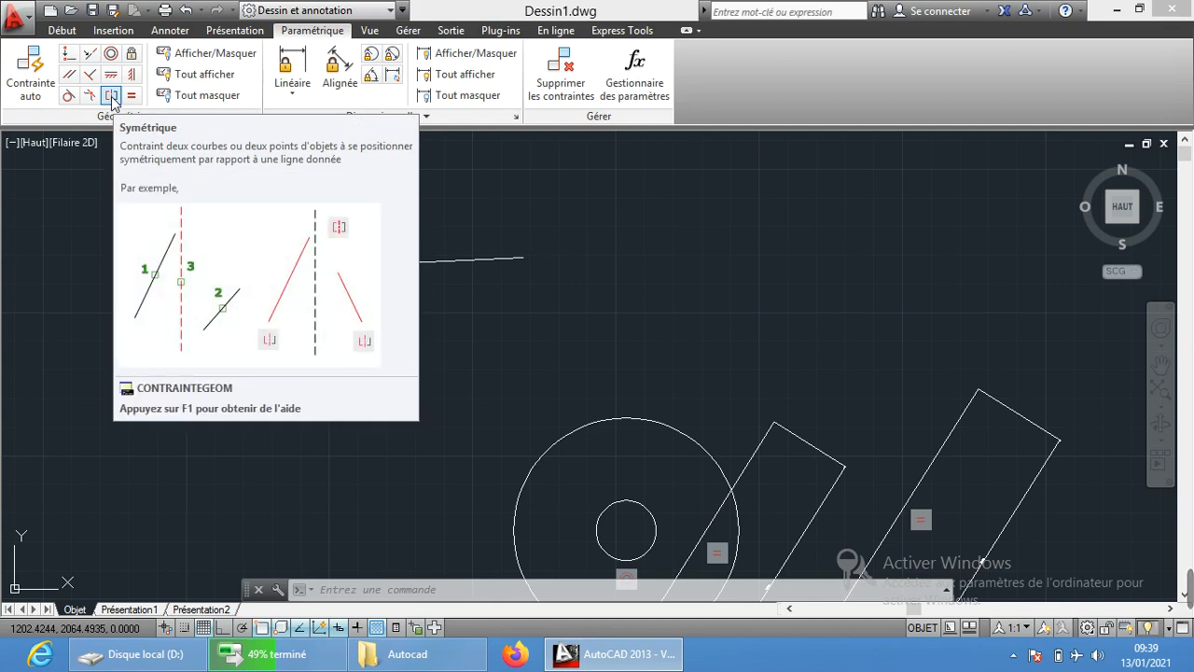
# Step: Delete the two lines joined by the coincident constraint
pyautogui.click(197, 266)
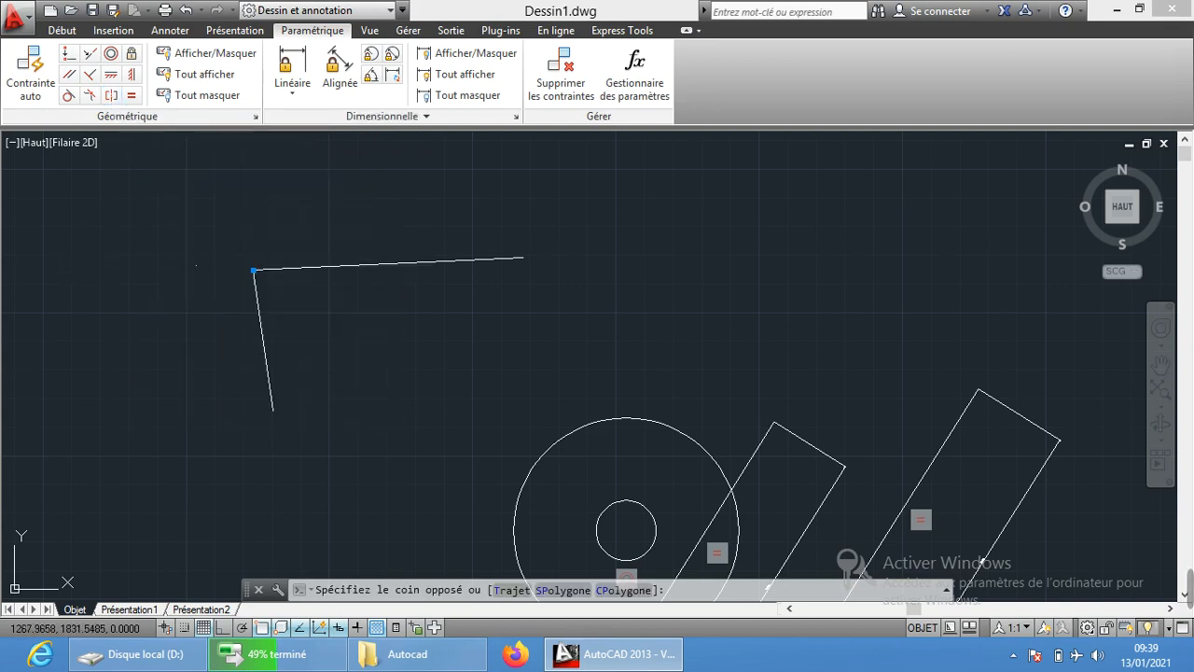
pyautogui.click(159, 210)
pyautogui.click(576, 440)
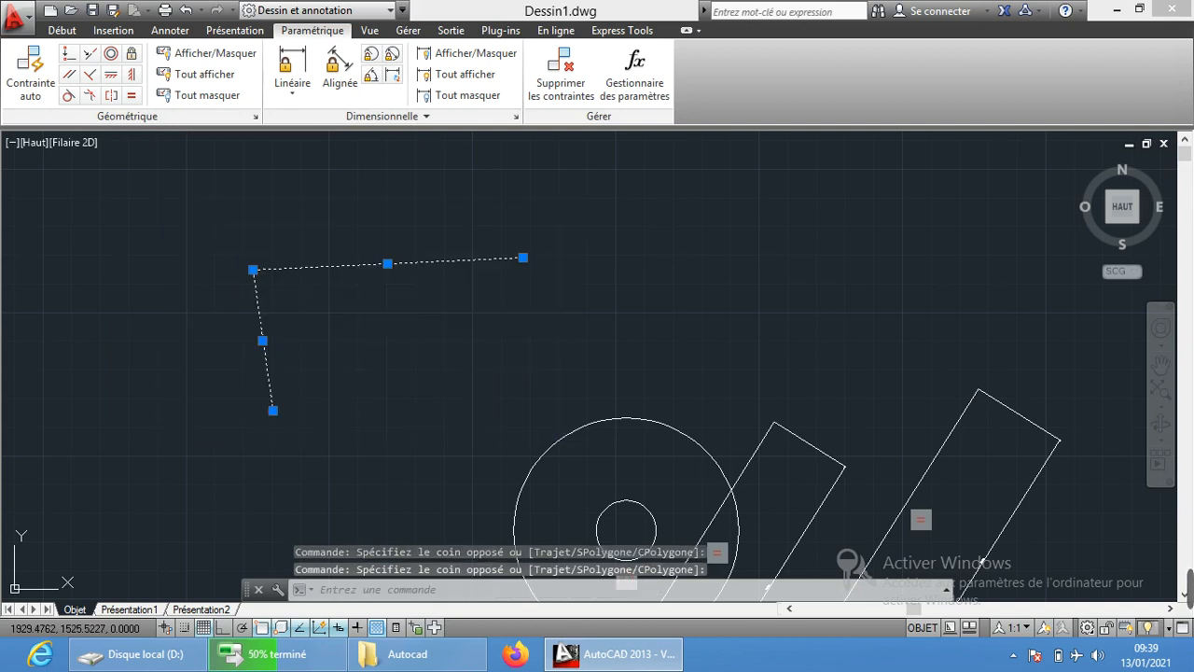
pyautogui.press('Delete')
# Step: Draw a vertical line with Ortho mode on, in the empty area above and to the left of the circles
pyautogui.click(61, 30)
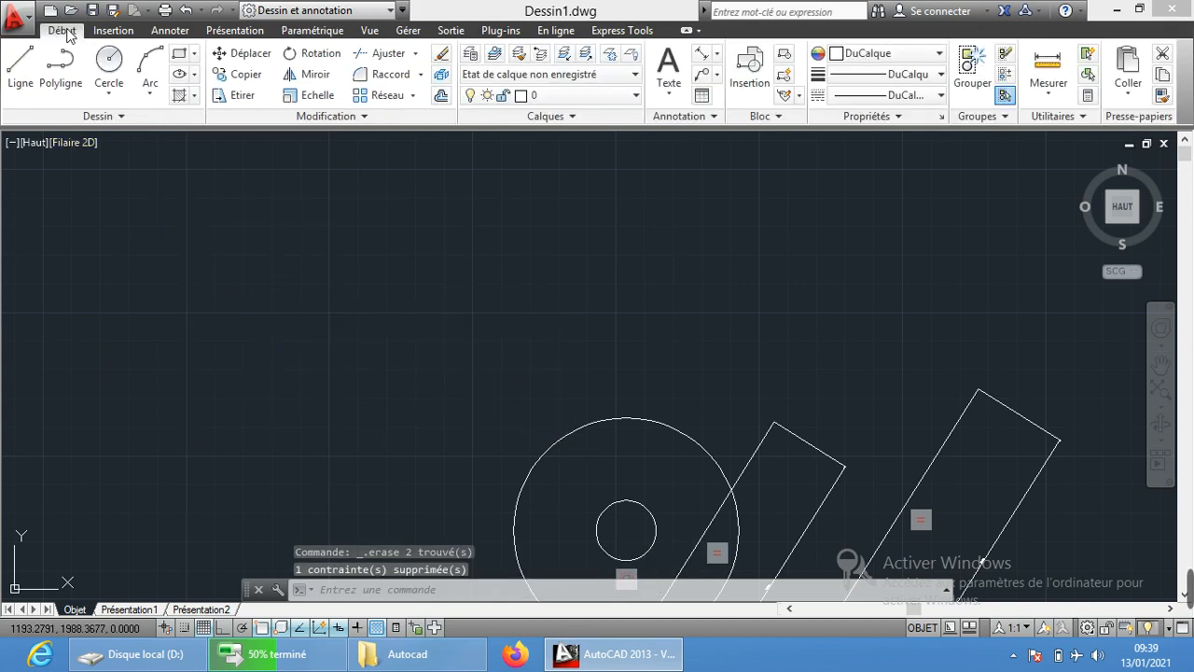
pyautogui.click(20, 64)
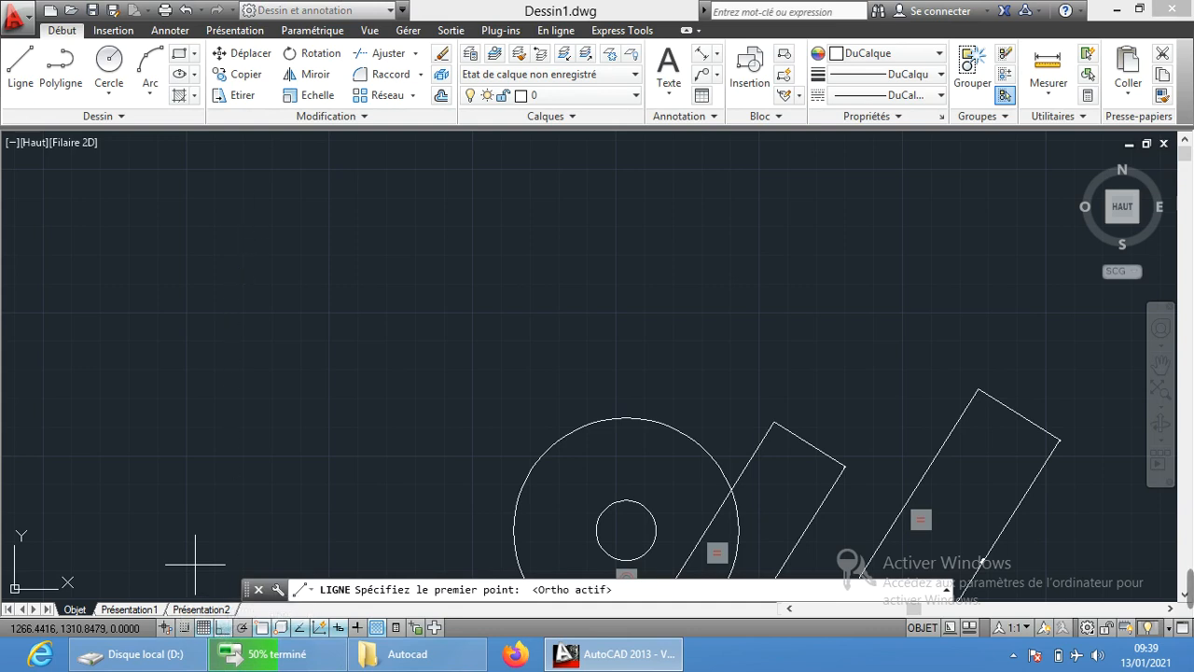
pyautogui.click(252, 221)
pyautogui.write('1')
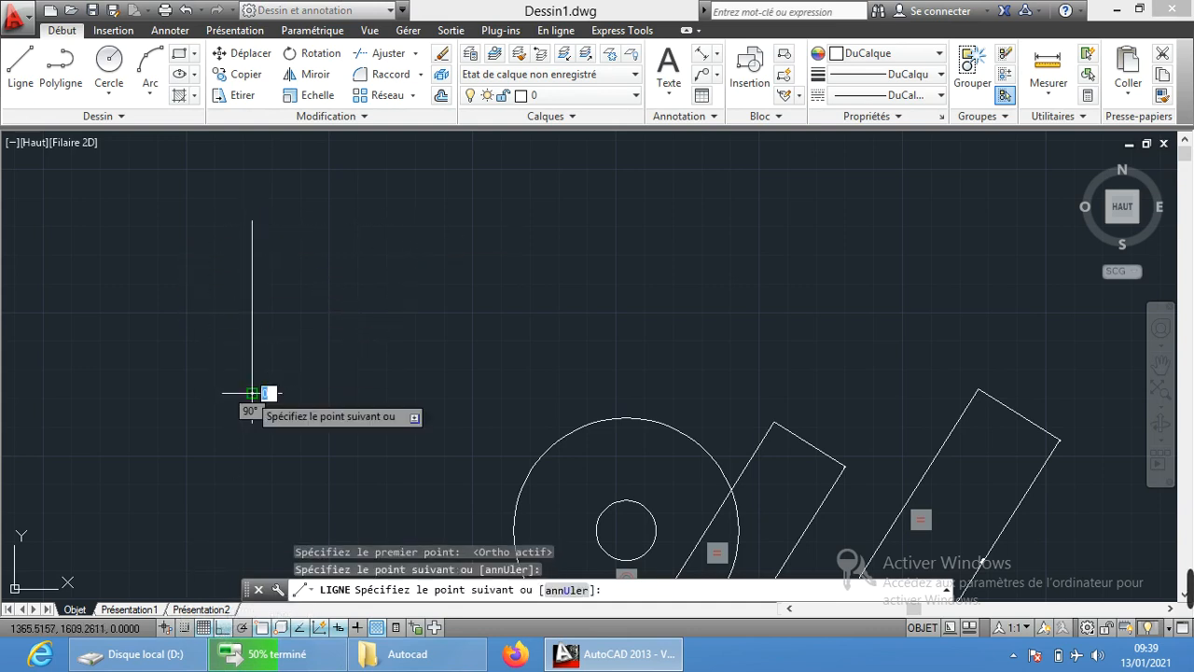
pyautogui.click(252, 393)
pyautogui.press('Return')
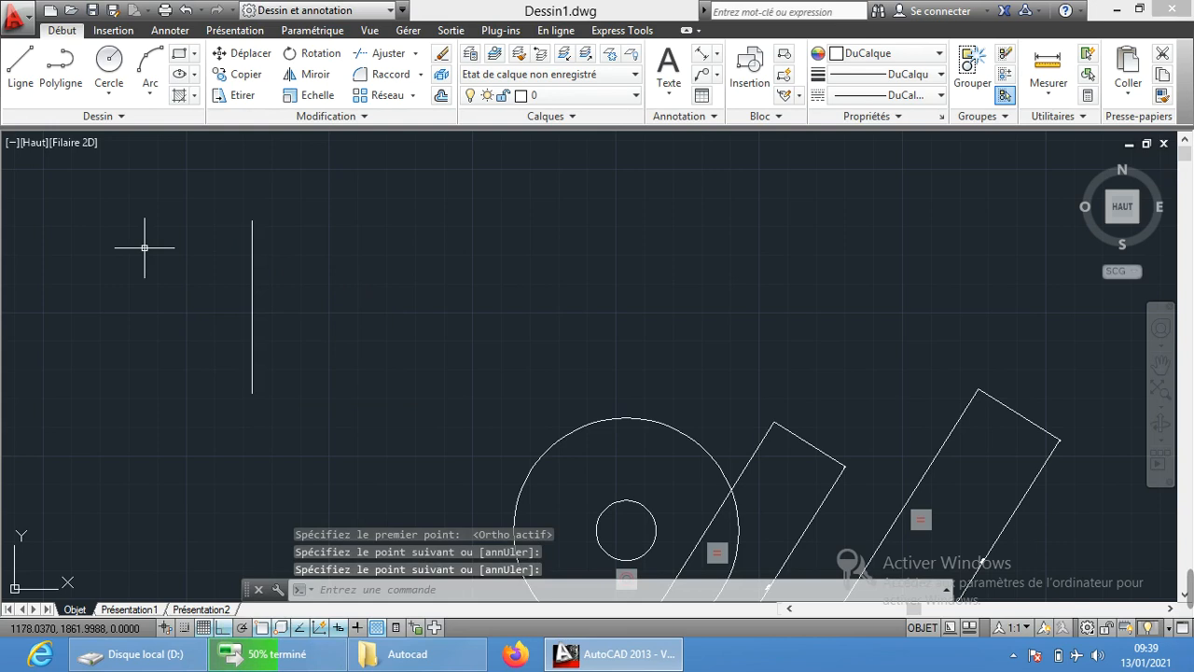
# Step: Draw a short oblique line on the left side of the vertical line, with Ortho mode turned off
pyautogui.click(19, 82)
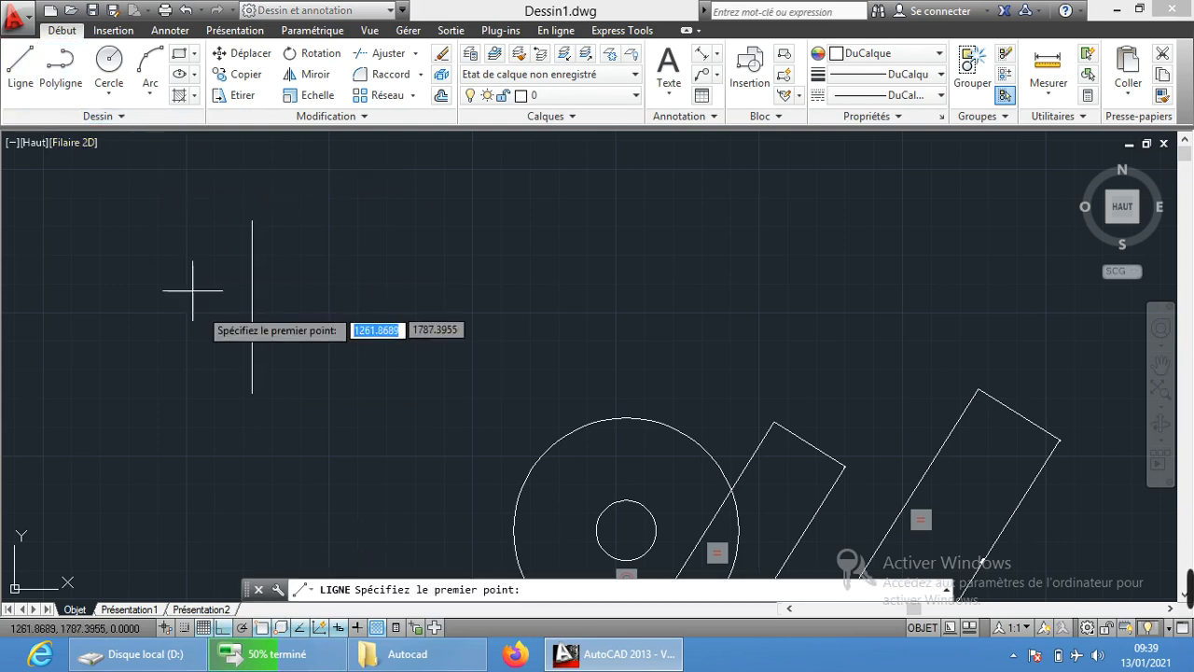
pyautogui.click(205, 257)
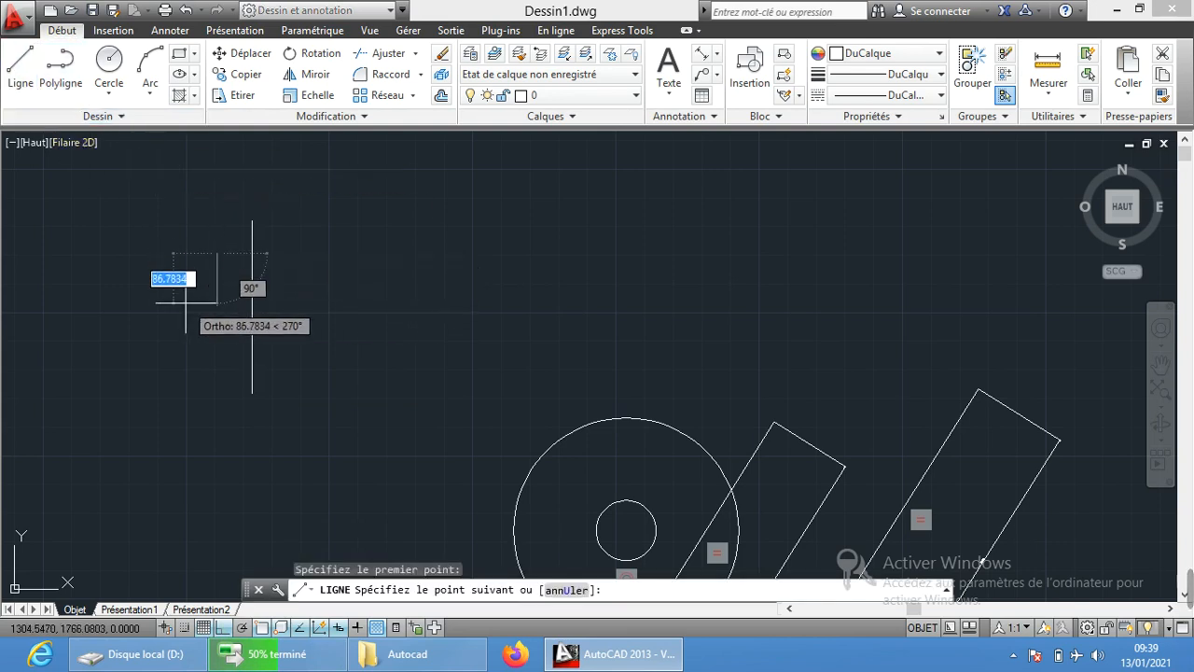
pyautogui.click(222, 627)
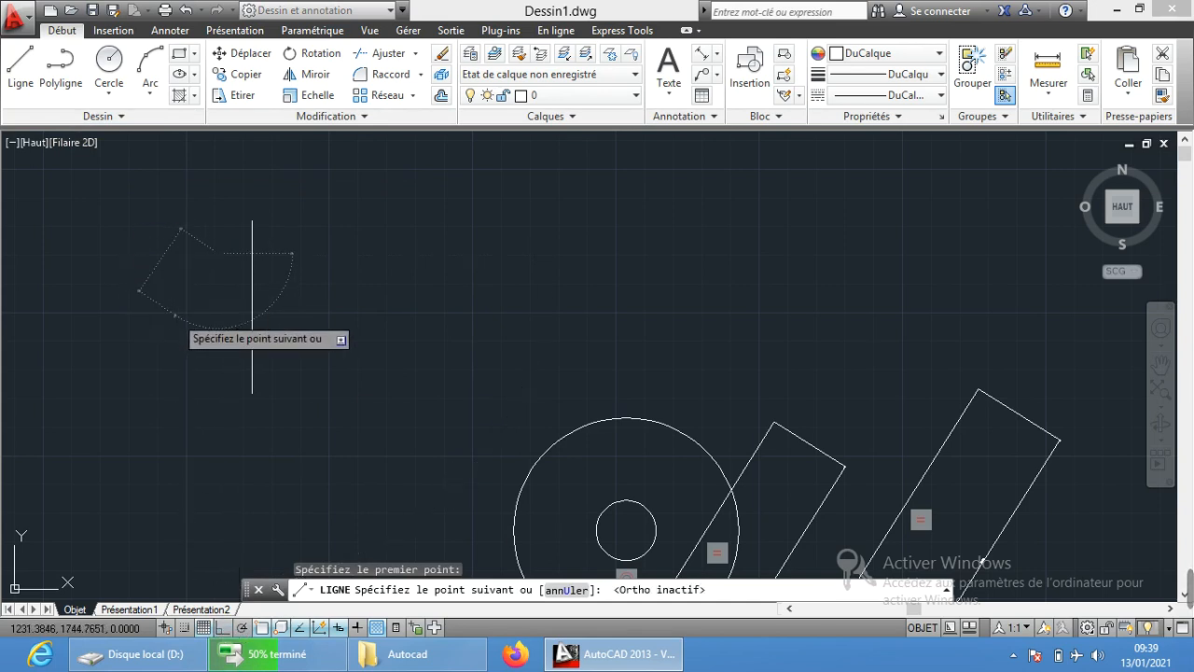
pyautogui.click(176, 315)
pyautogui.press('Return')
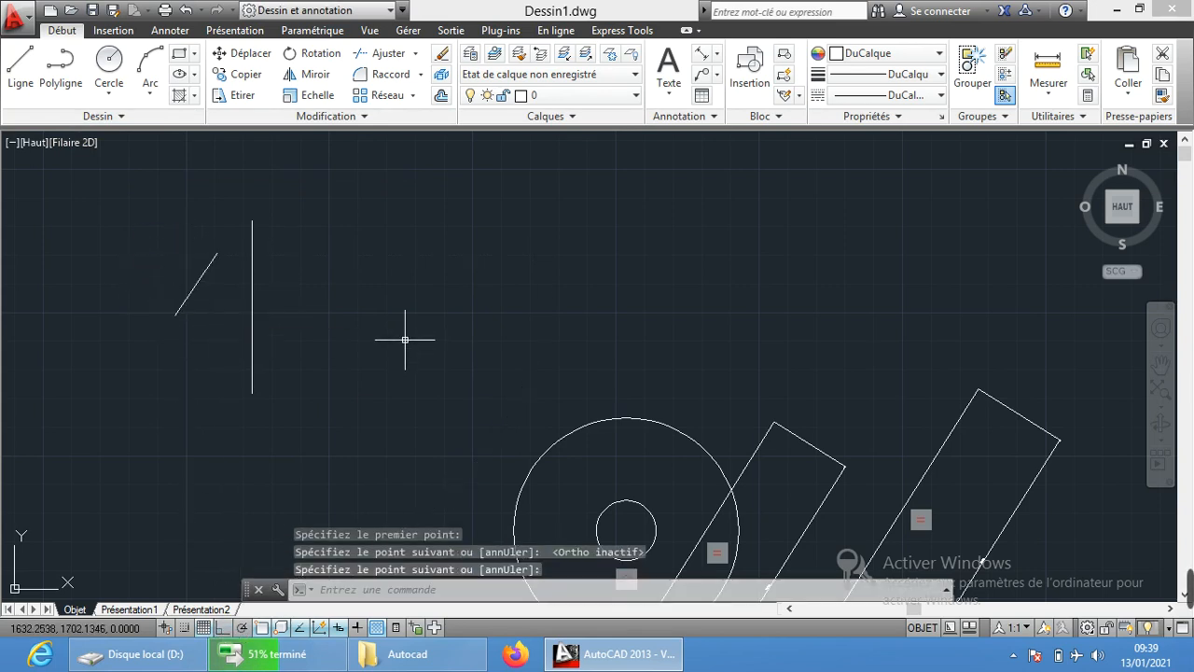
# Step: Draw a second oblique line on the right side of the vertical line, sloping down away from it
pyautogui.press('Return')
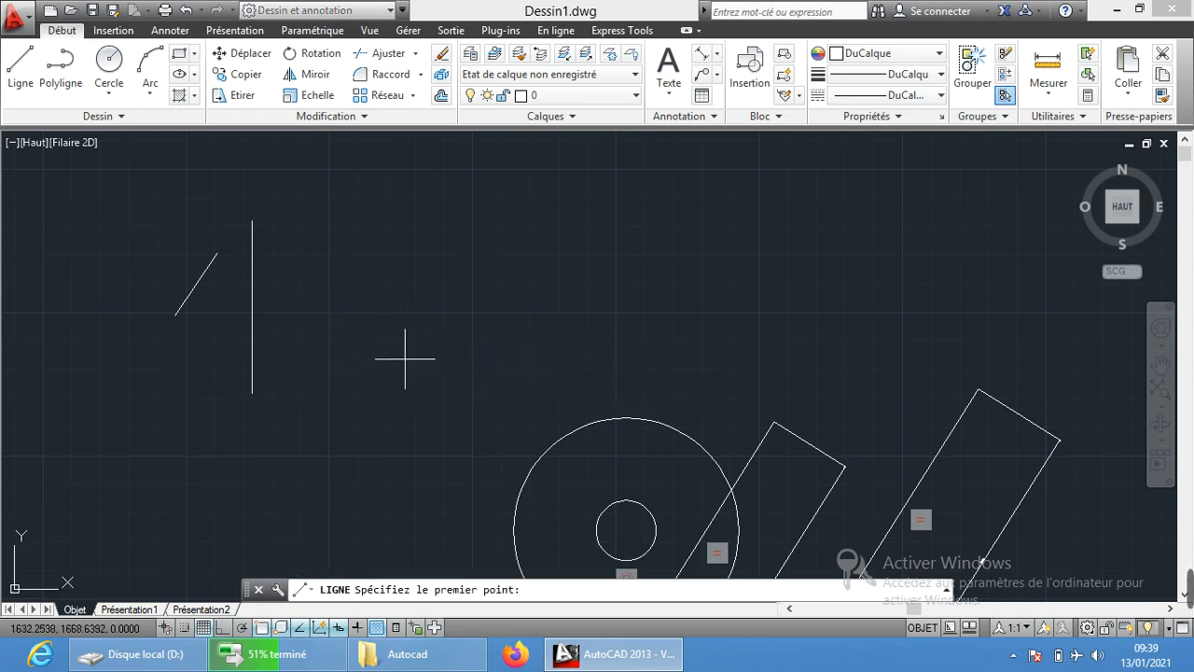
pyautogui.click(406, 355)
pyautogui.click(304, 328)
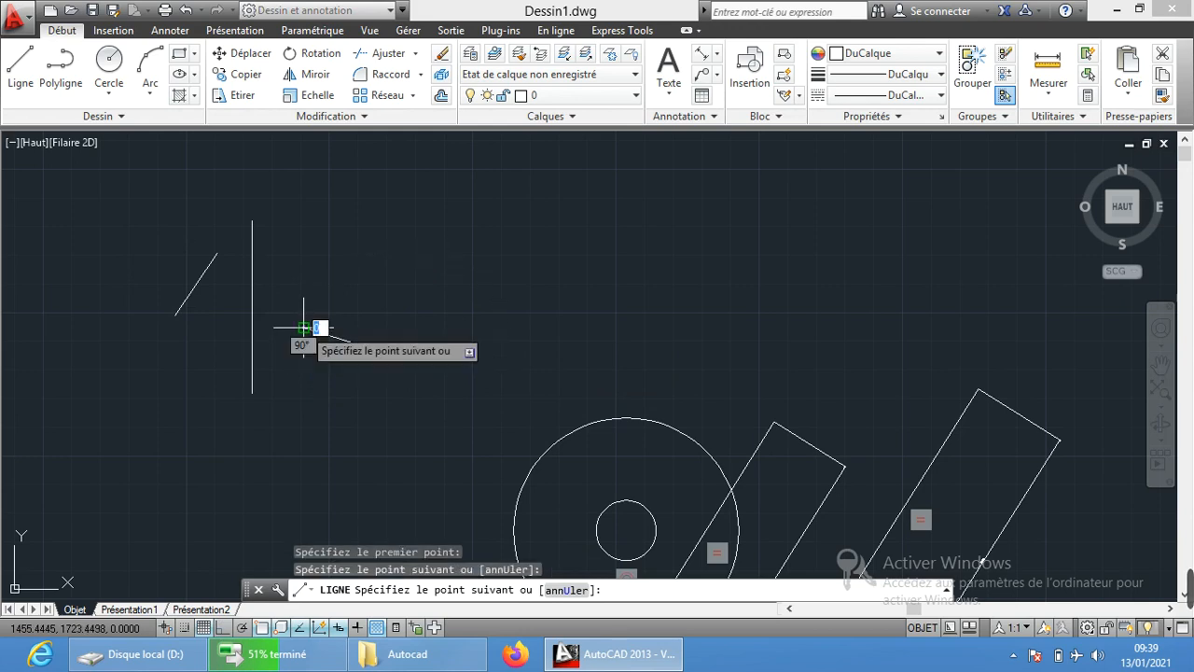
pyautogui.press('Return')
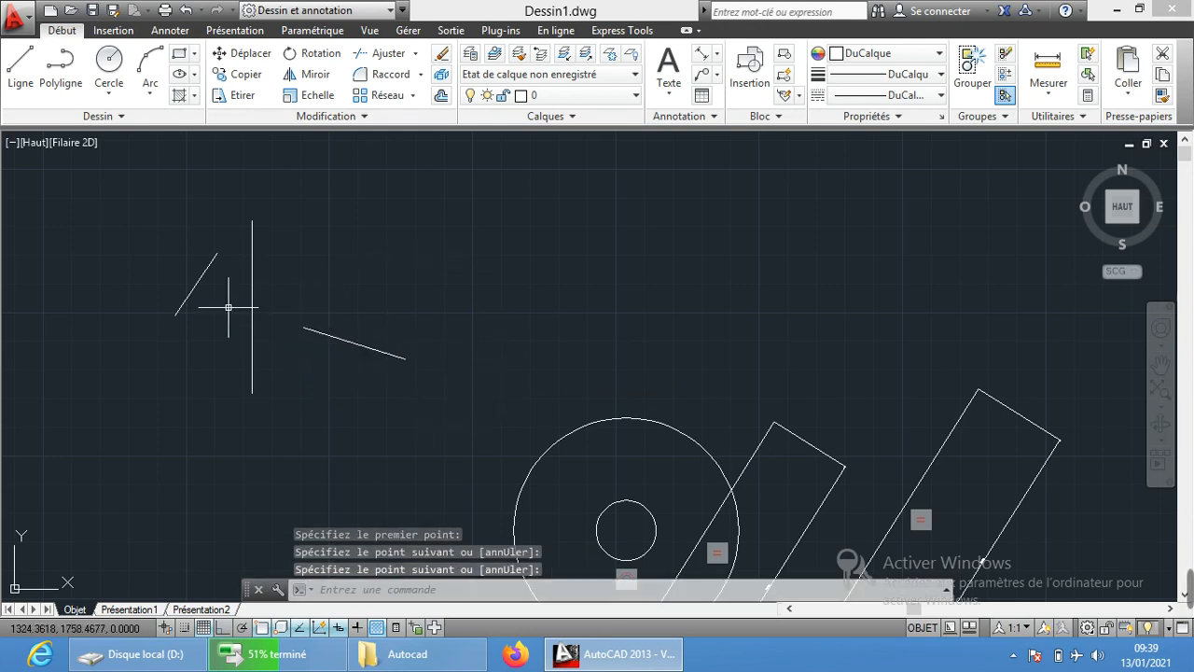
pyautogui.scroll(2, 357, 329)
pyautogui.scroll(-2, 255, 270)
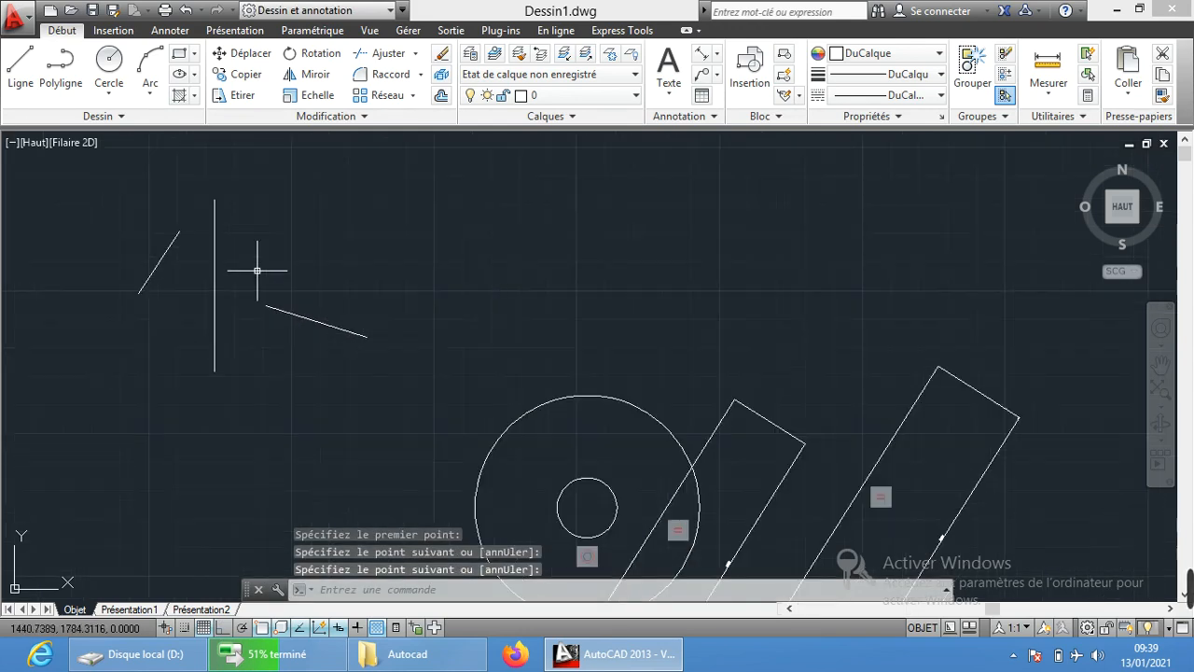
pyautogui.click(150, 272)
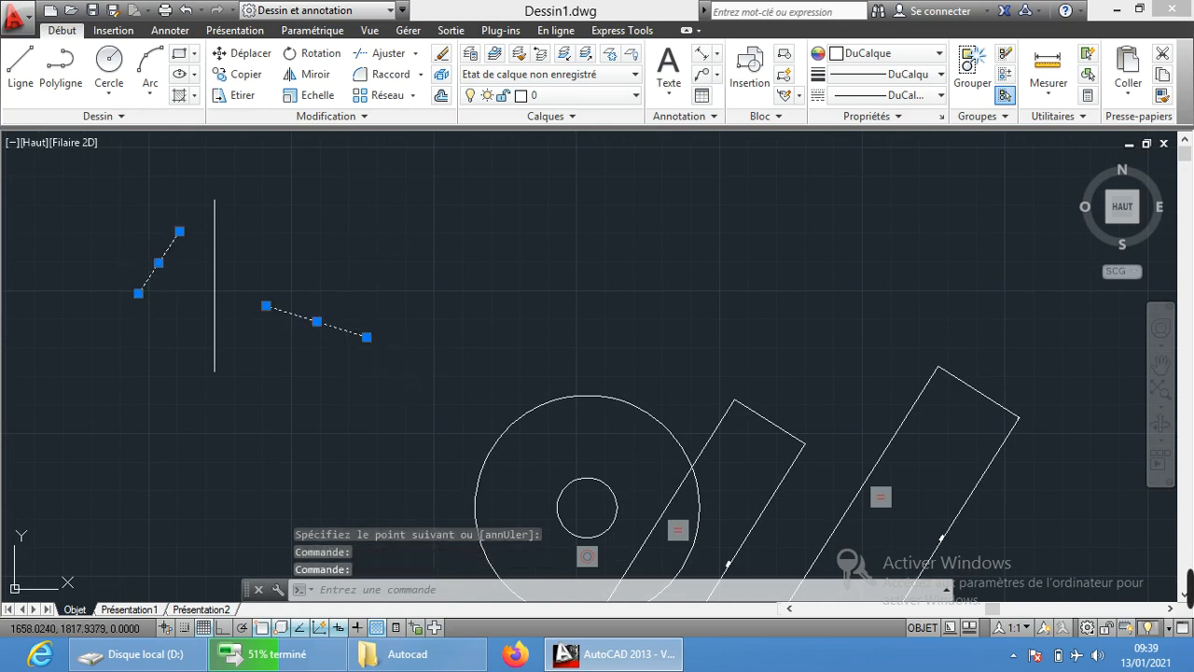
pyautogui.click(382, 251)
pyautogui.press('Escape')
pyautogui.press('Escape')
pyautogui.press('Escape')
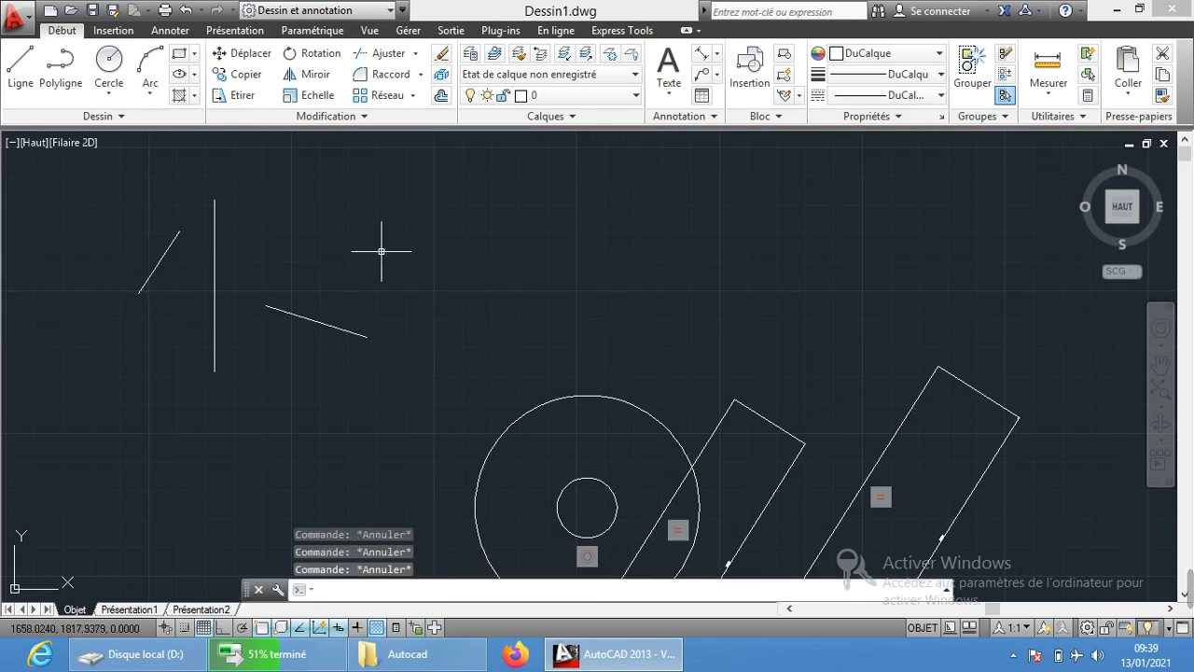
# Step: Apply a symmetric constraint to the two oblique lines, using the vertical line as the symmetry axis
pyautogui.moveTo(285, 235); pyautogui.dragTo(368, 240, button='middle')
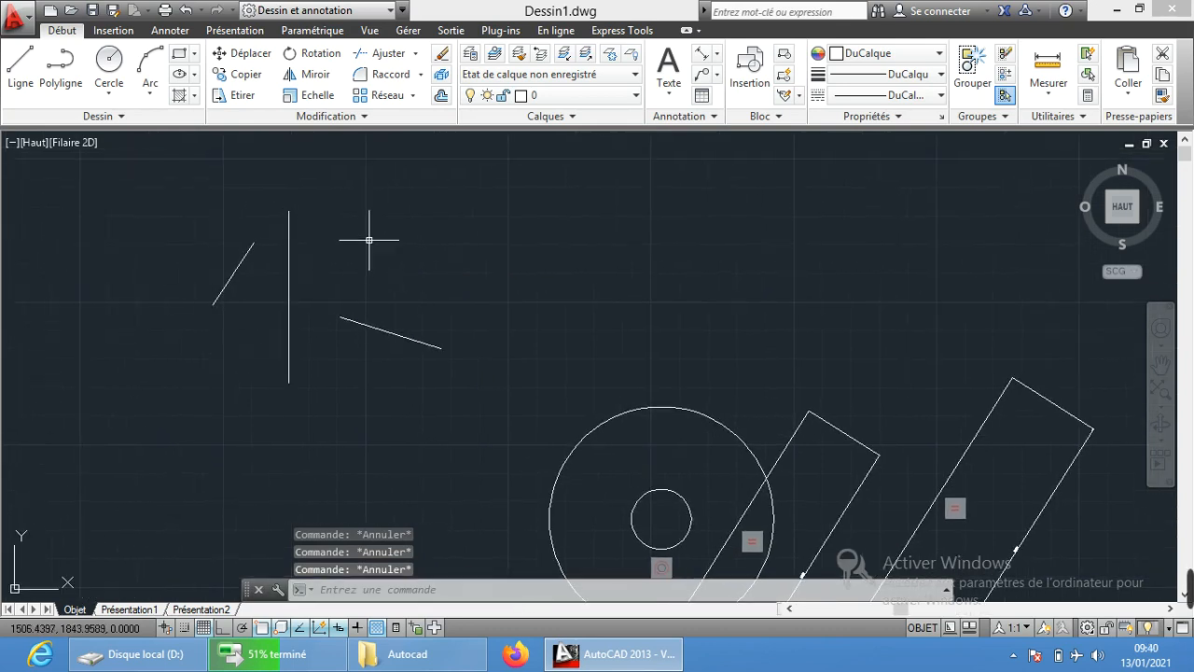
pyautogui.click(314, 31)
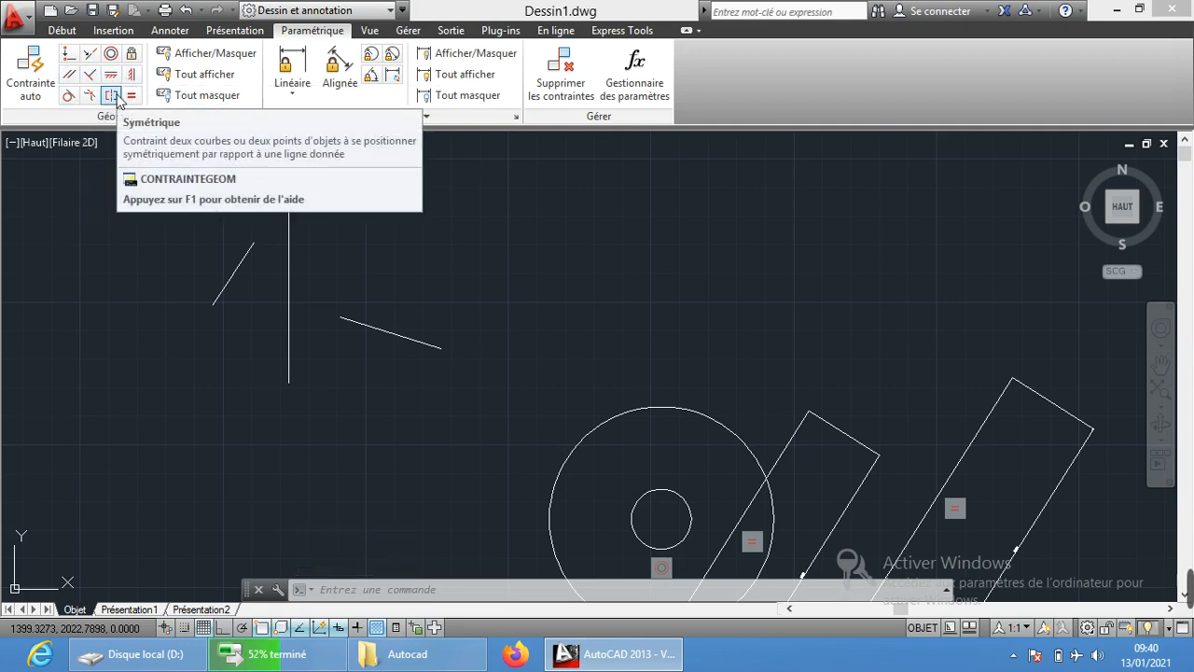
pyautogui.click(111, 95)
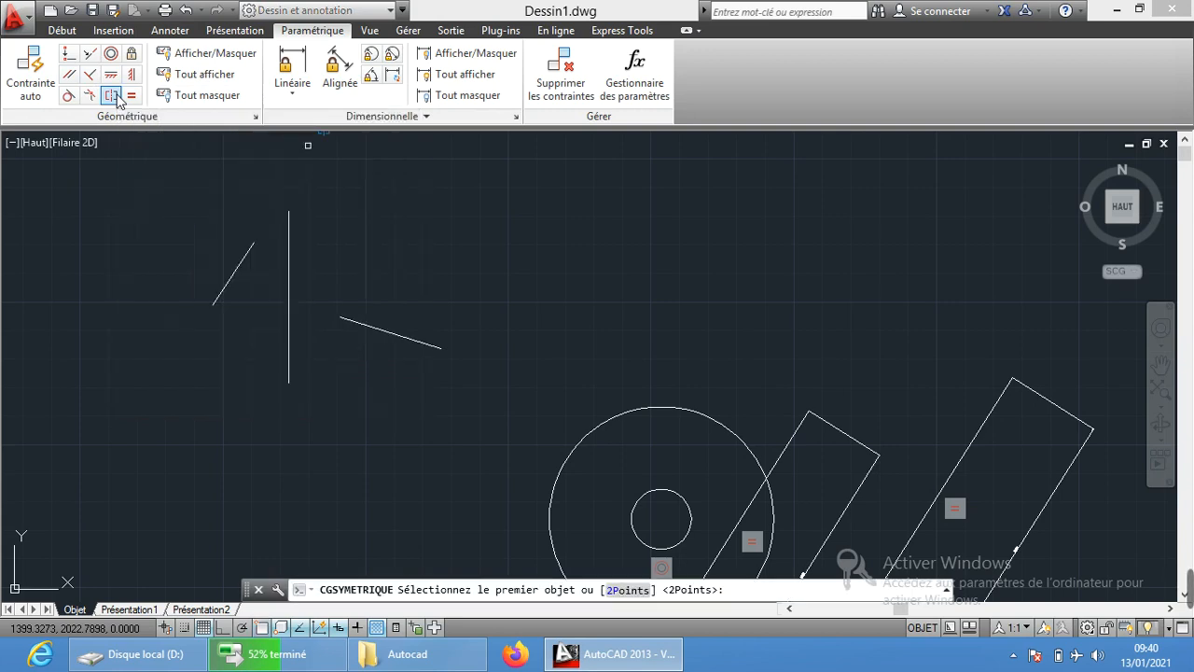
pyautogui.click(239, 263)
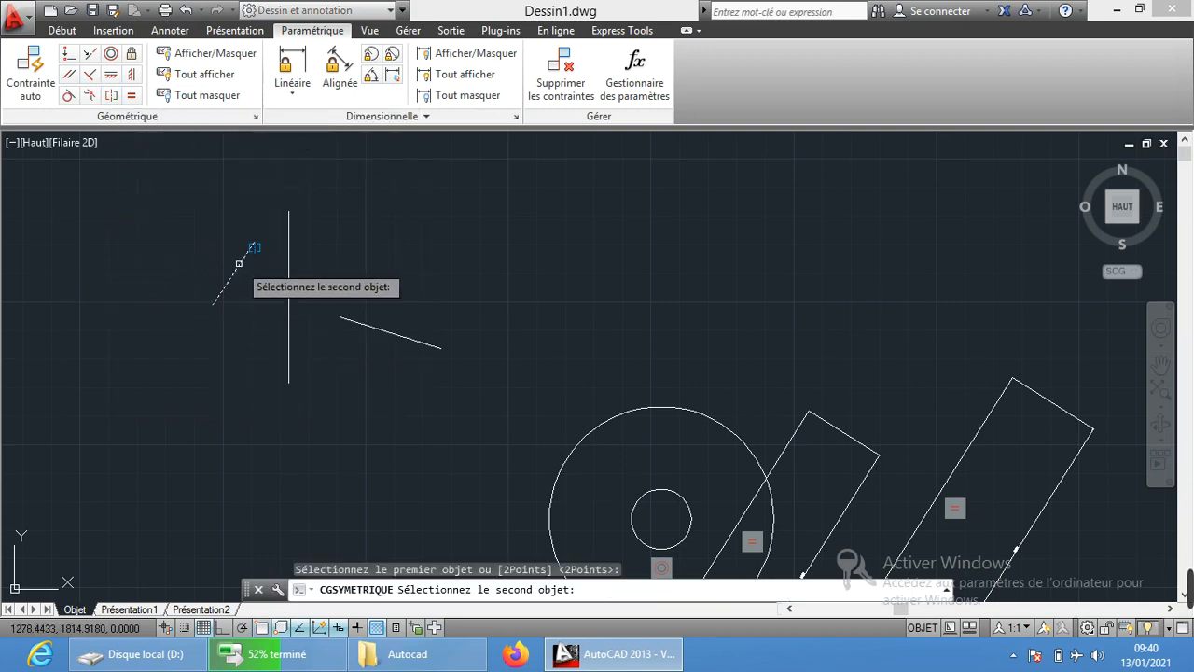
pyautogui.click(409, 340)
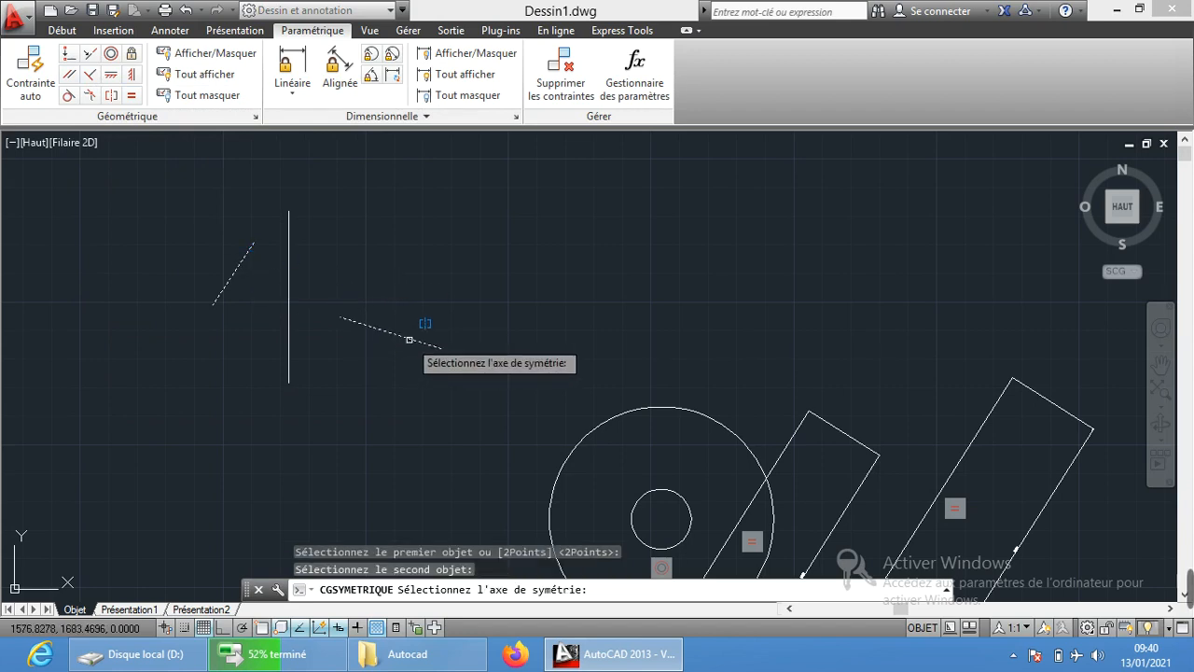
pyautogui.click(289, 217)
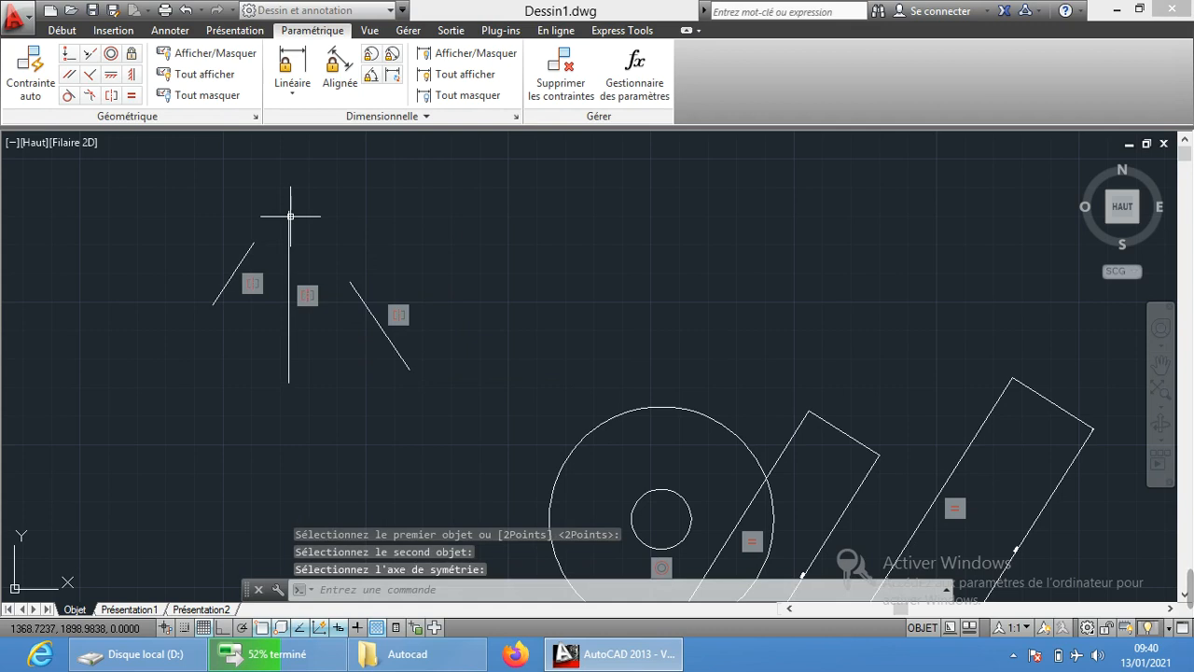
# Step: Stretch the lower end of the left oblique line further down and to the left along its direction
pyautogui.click(232, 275)
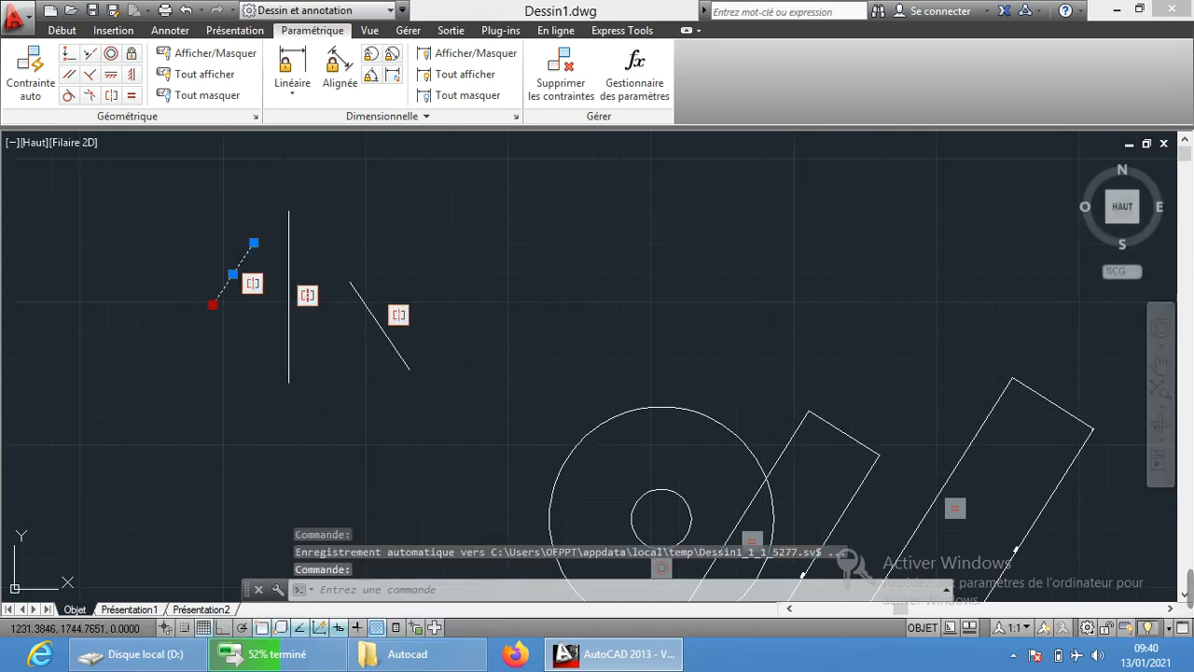
pyautogui.click(213, 304)
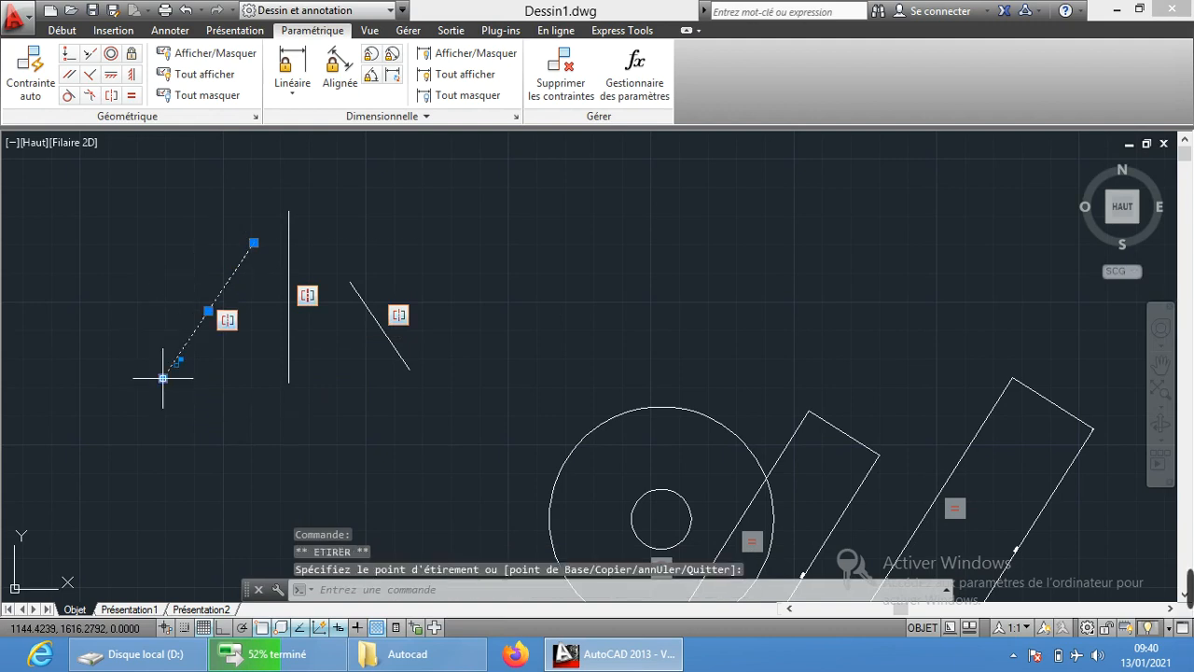
pyautogui.press('Escape')
pyautogui.press('Escape')
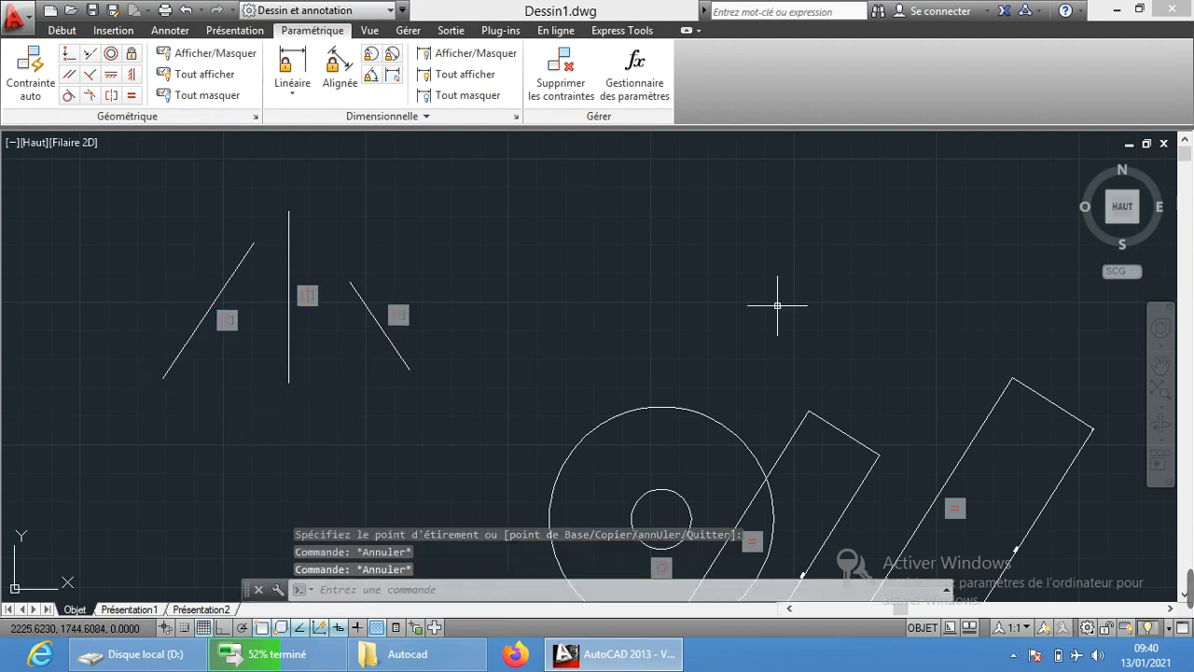
# Step: Stretch the upper end of the right oblique line onto the vertical axis, near its top
pyautogui.click(373, 317)
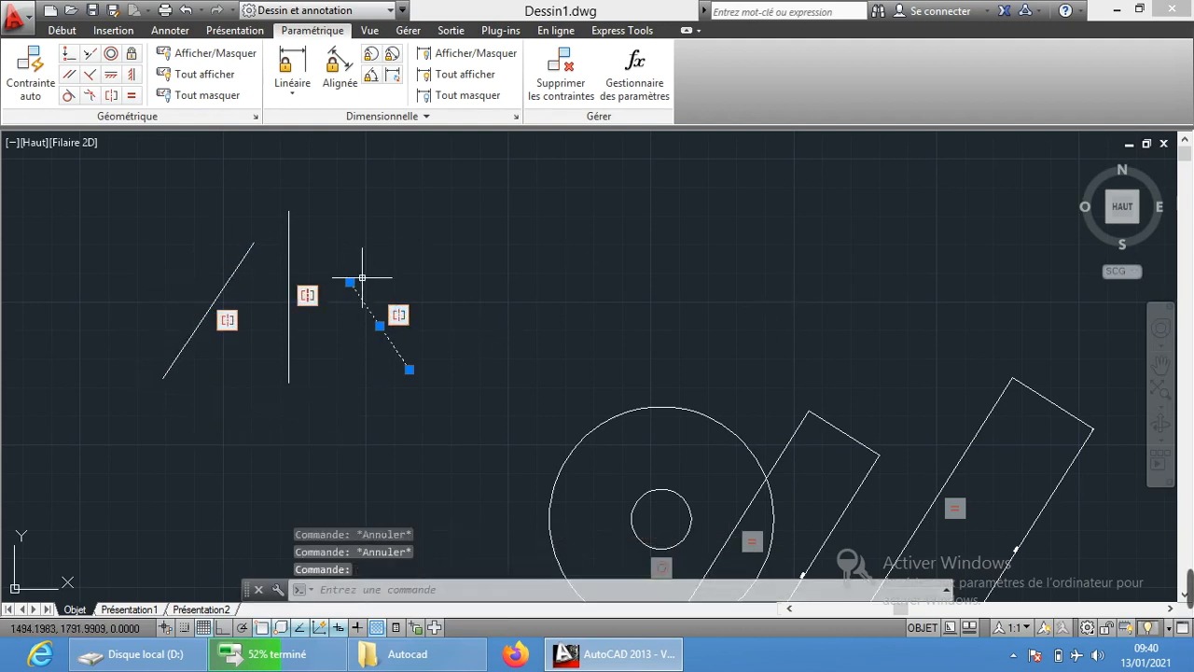
pyautogui.click(350, 280)
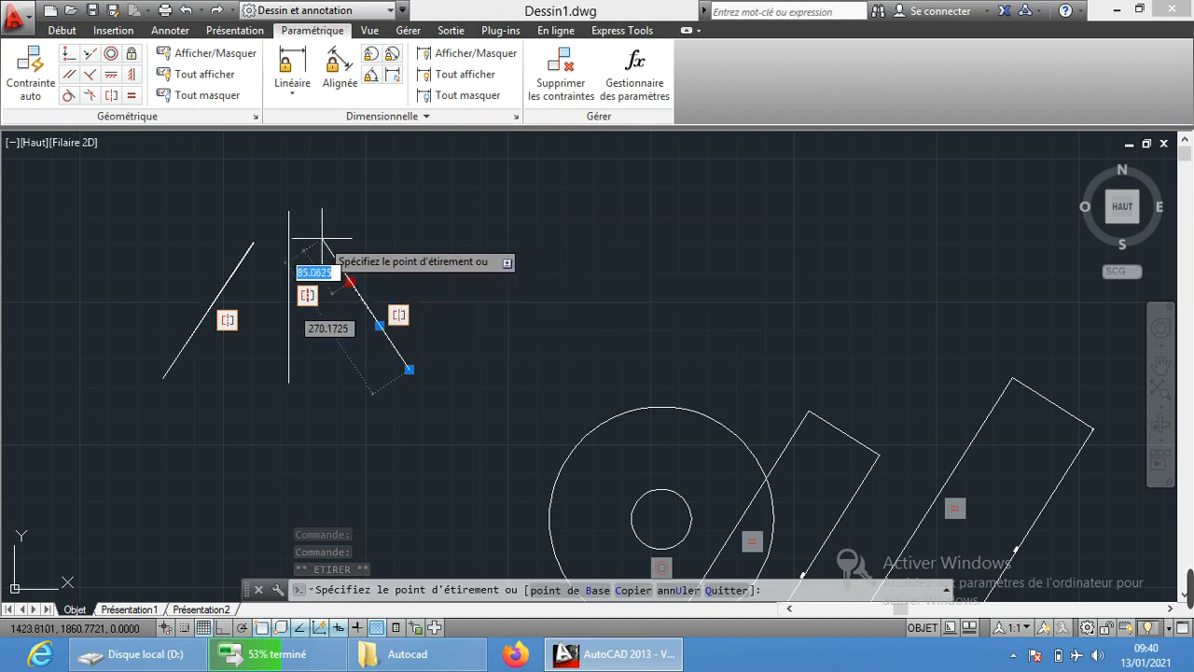
pyautogui.click(292, 240)
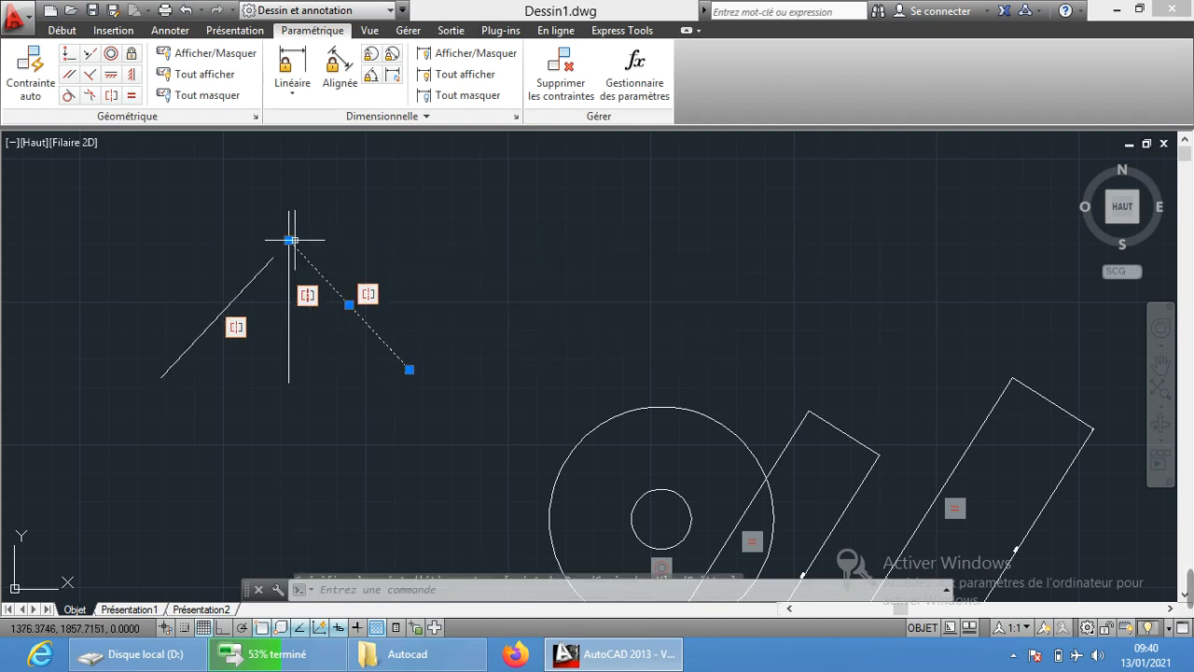
pyautogui.press('Escape')
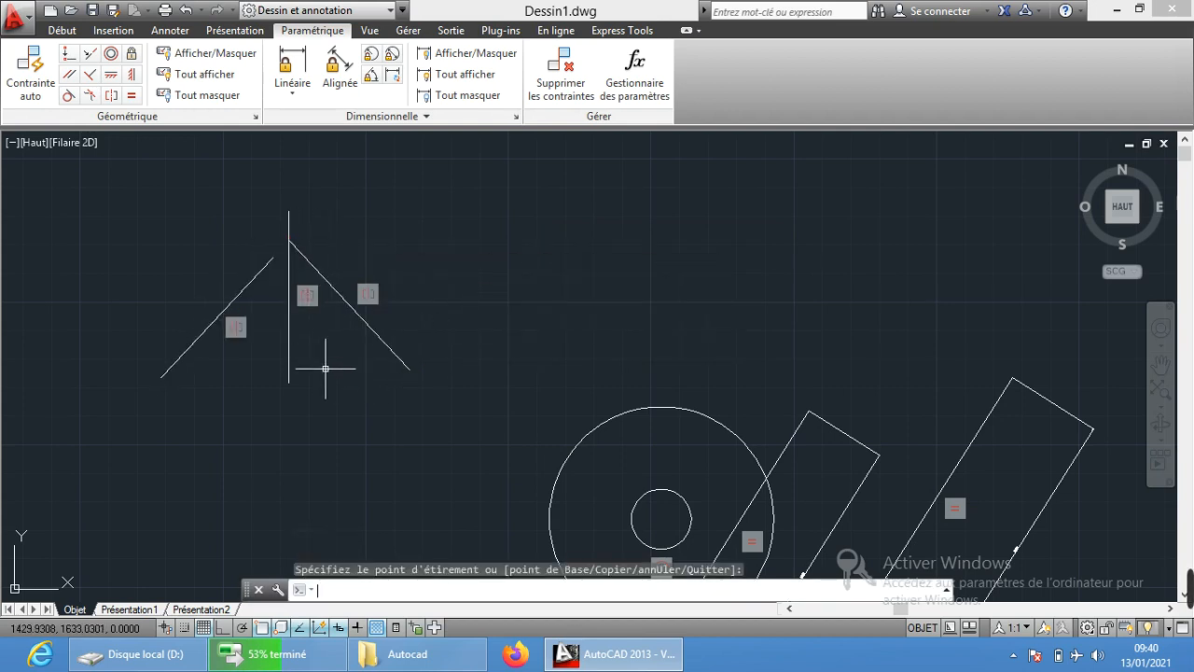
pyautogui.press('Escape')
pyautogui.press('Escape')
pyautogui.press('Escape')
pyautogui.moveTo(286, 390)
pyautogui.mouseDown(button='middle')
pyautogui.moveTo(314, 387)
pyautogui.moveTo(356, 345)
pyautogui.mouseUp(button='middle')
pyautogui.scroll(2, 369, 177)
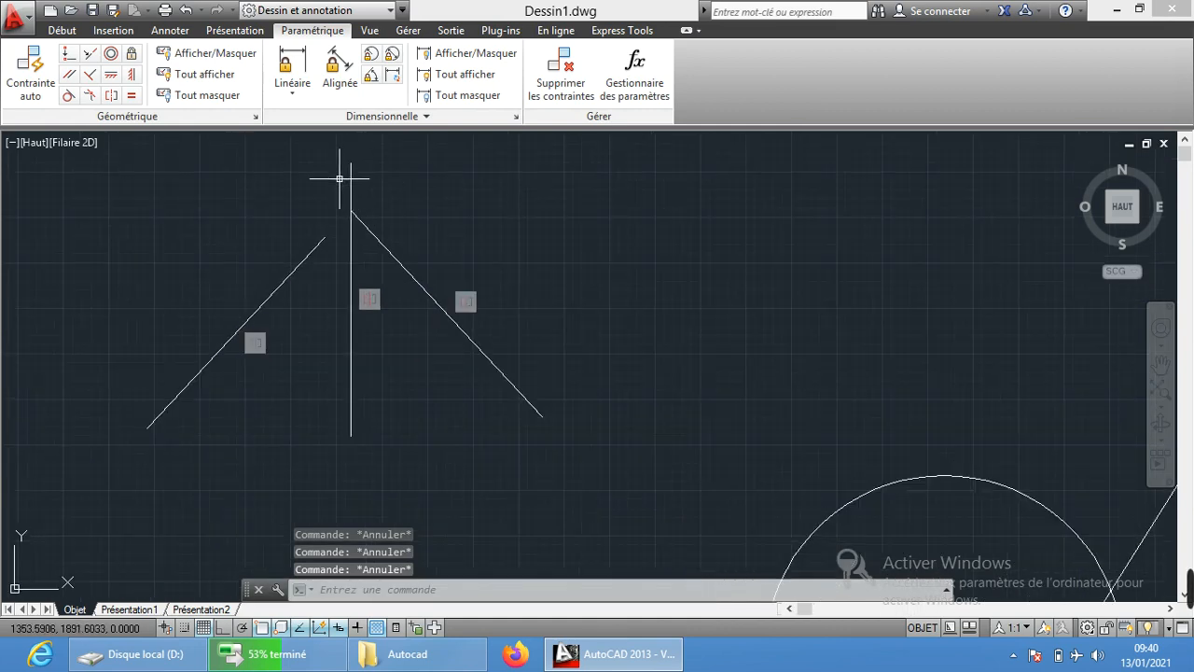
pyautogui.click(350, 168)
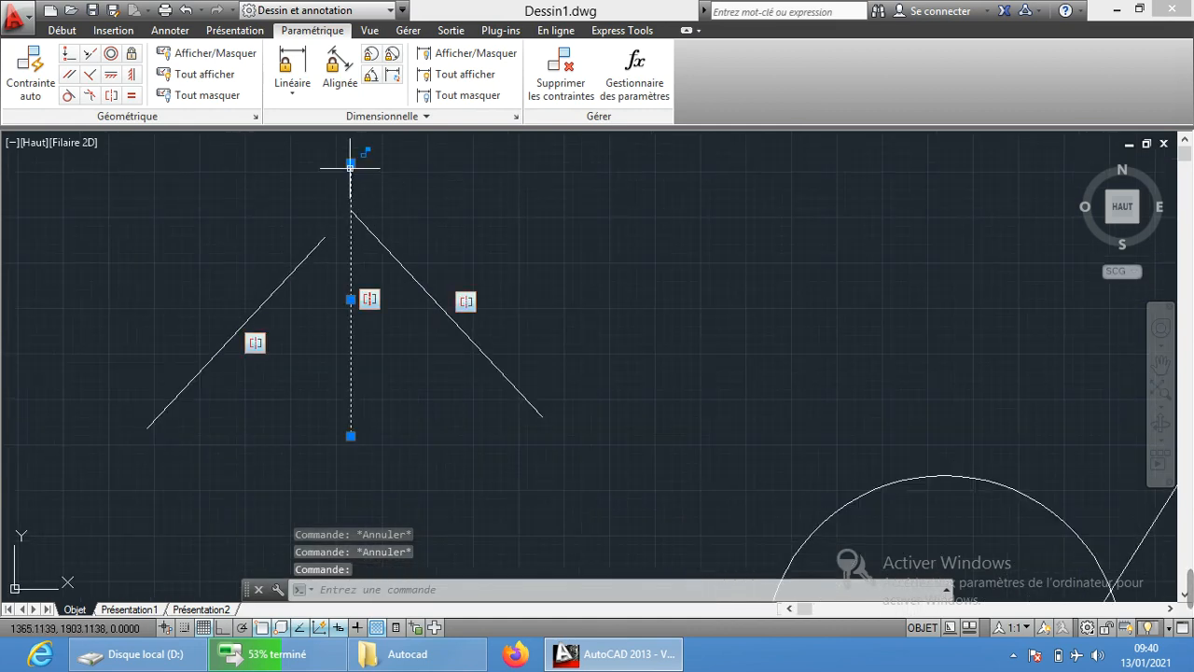
pyautogui.press('Escape')
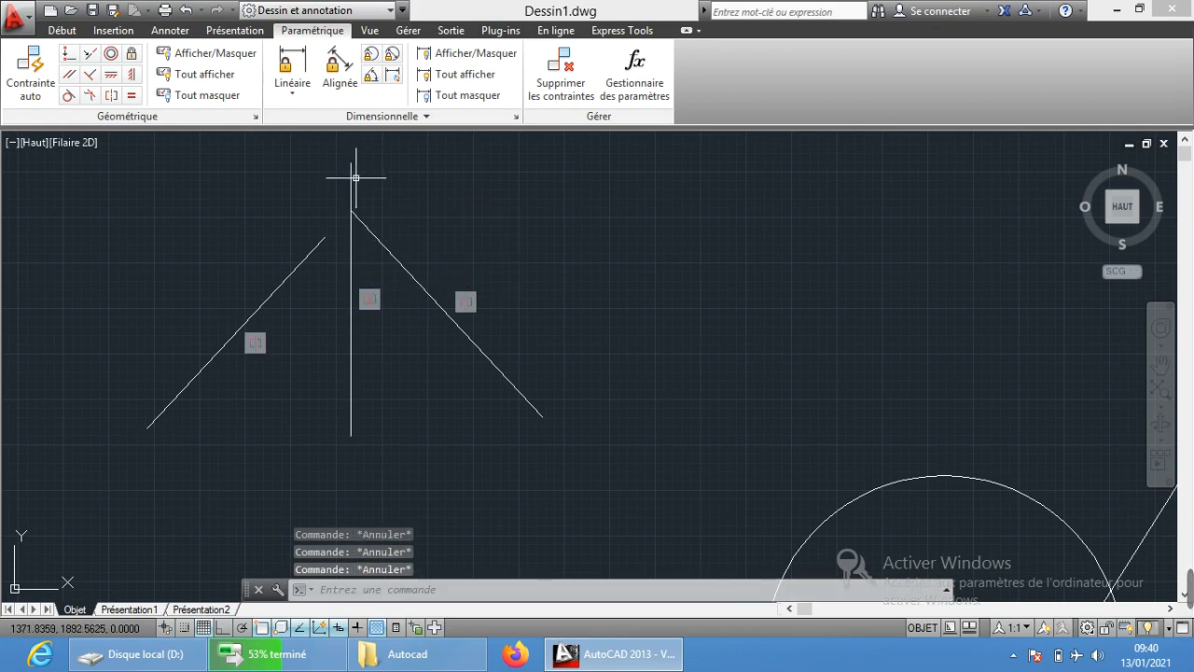
# Step: Delete the symmetric constraint by removing the constraints of the vertical axis and the left oblique line
pyautogui.click(564, 84)
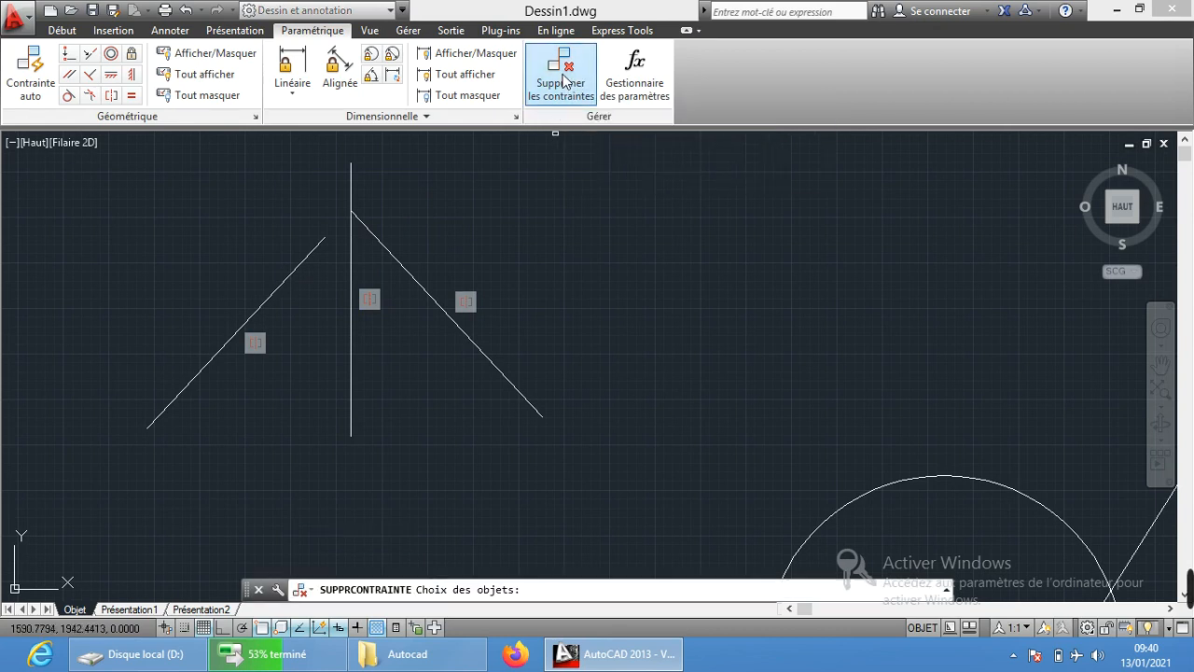
pyautogui.click(462, 303)
pyautogui.click(459, 291)
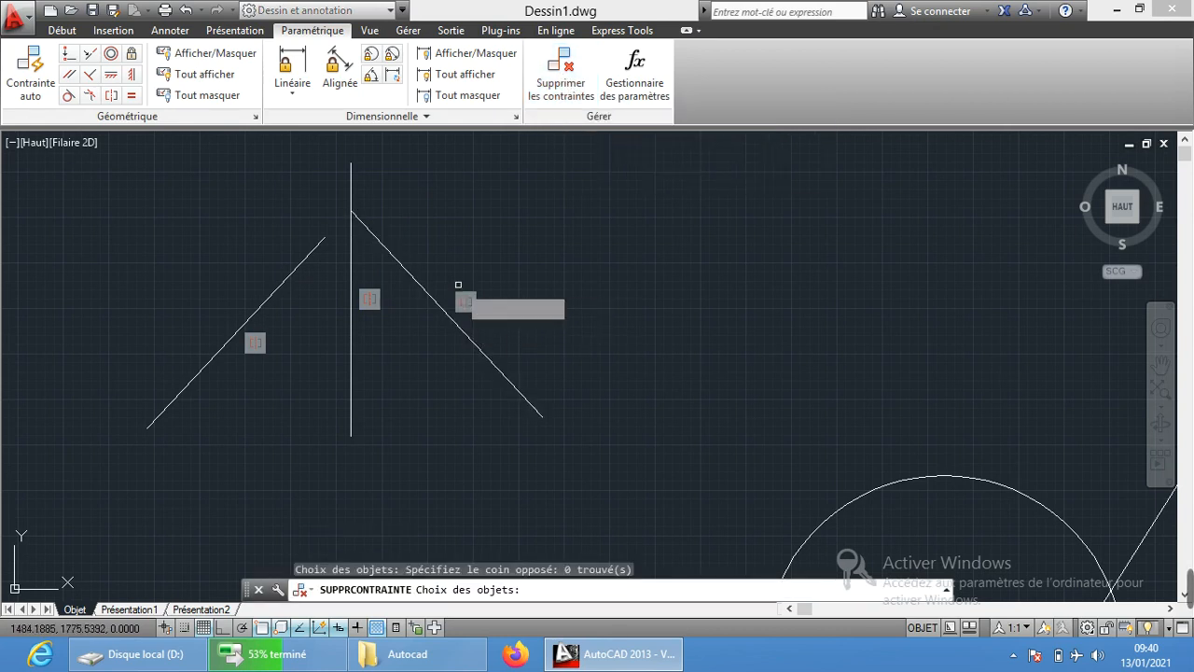
pyautogui.click(348, 252)
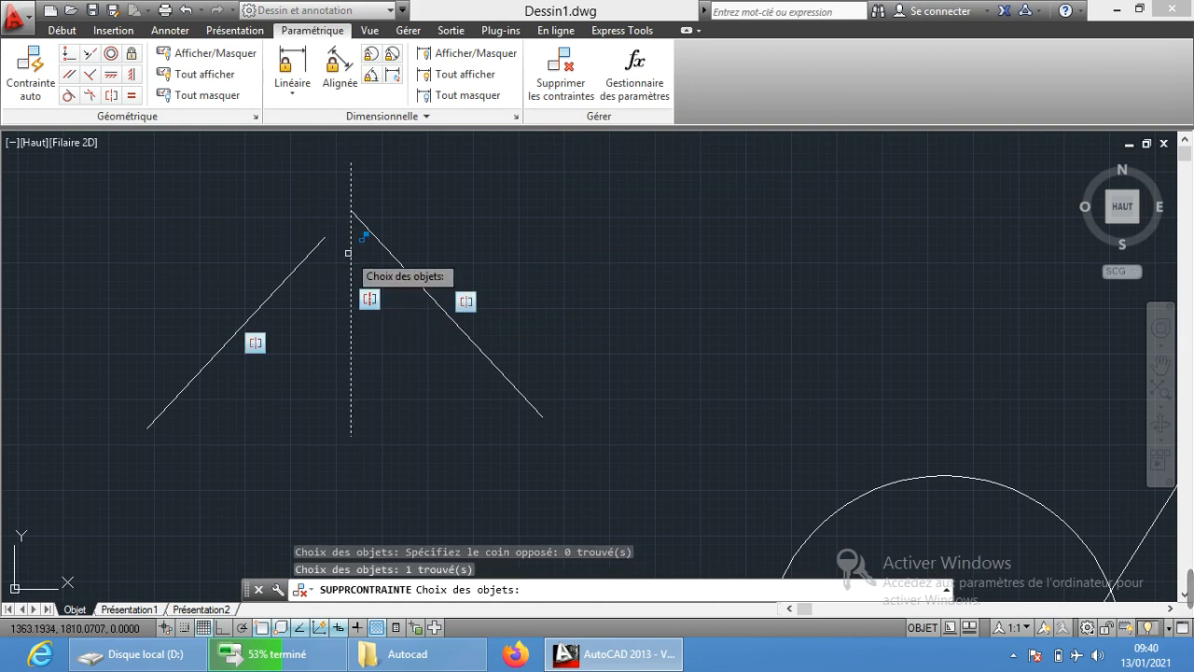
pyautogui.click(253, 349)
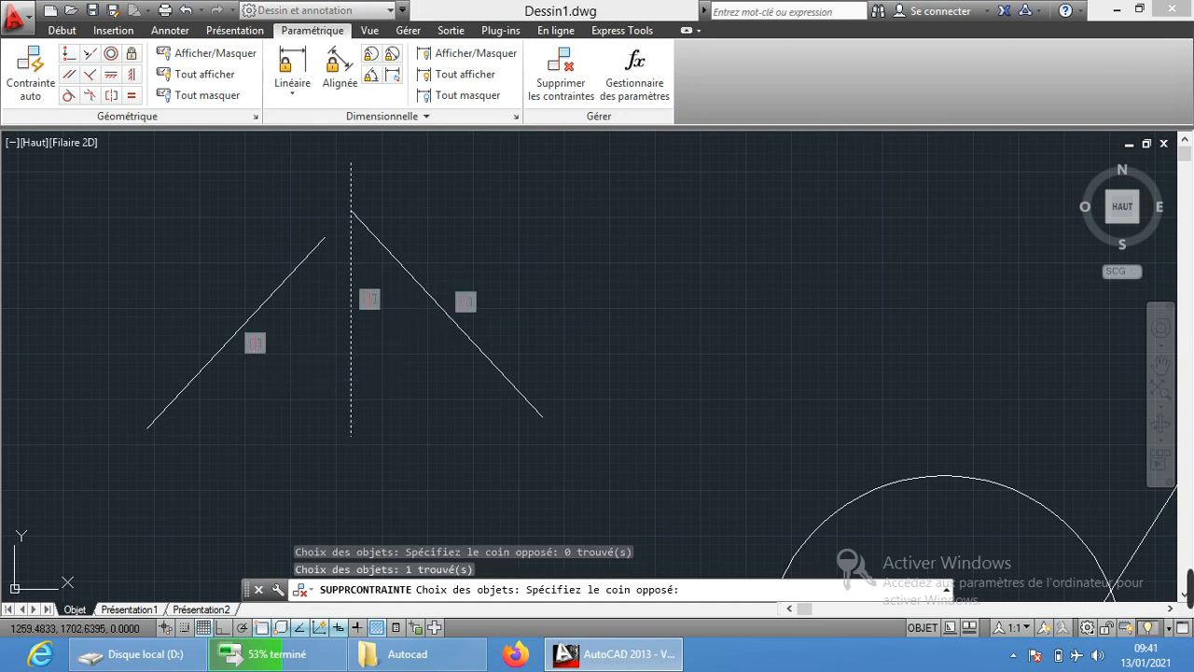
pyautogui.click(254, 338)
pyautogui.click(264, 298)
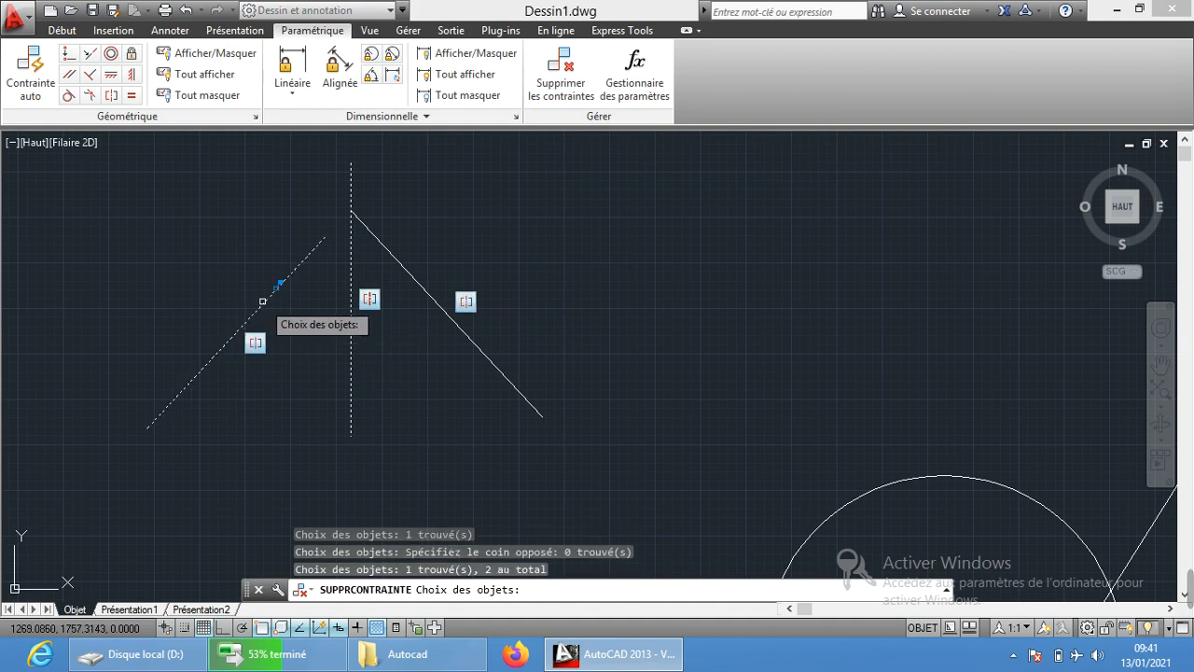
pyautogui.press('Return')
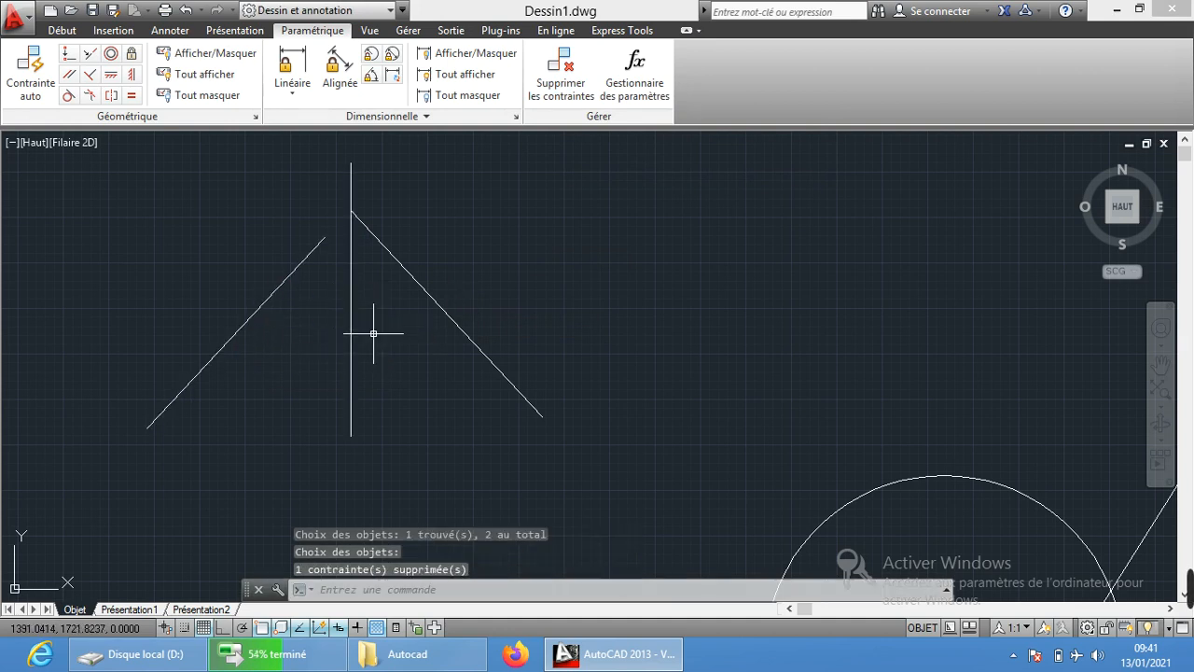
pyautogui.scroll(3, 402, 285)
pyautogui.scroll(-3, 402, 286)
pyautogui.scroll(-4, 400, 289)
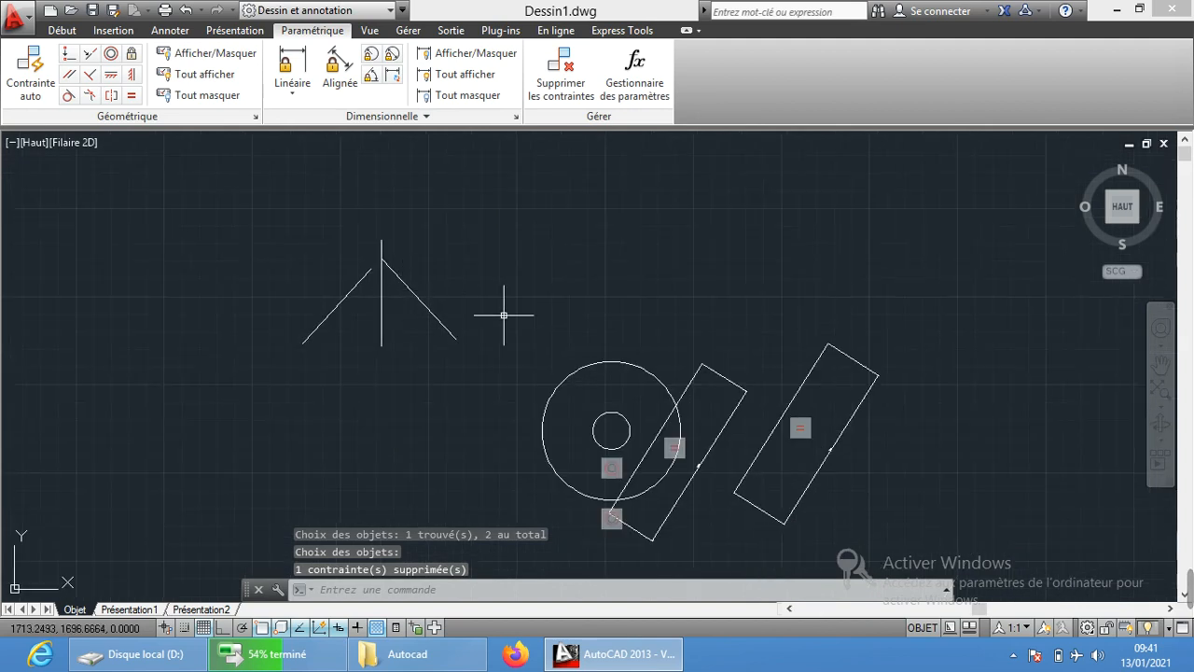
pyautogui.scroll(4, 392, 274)
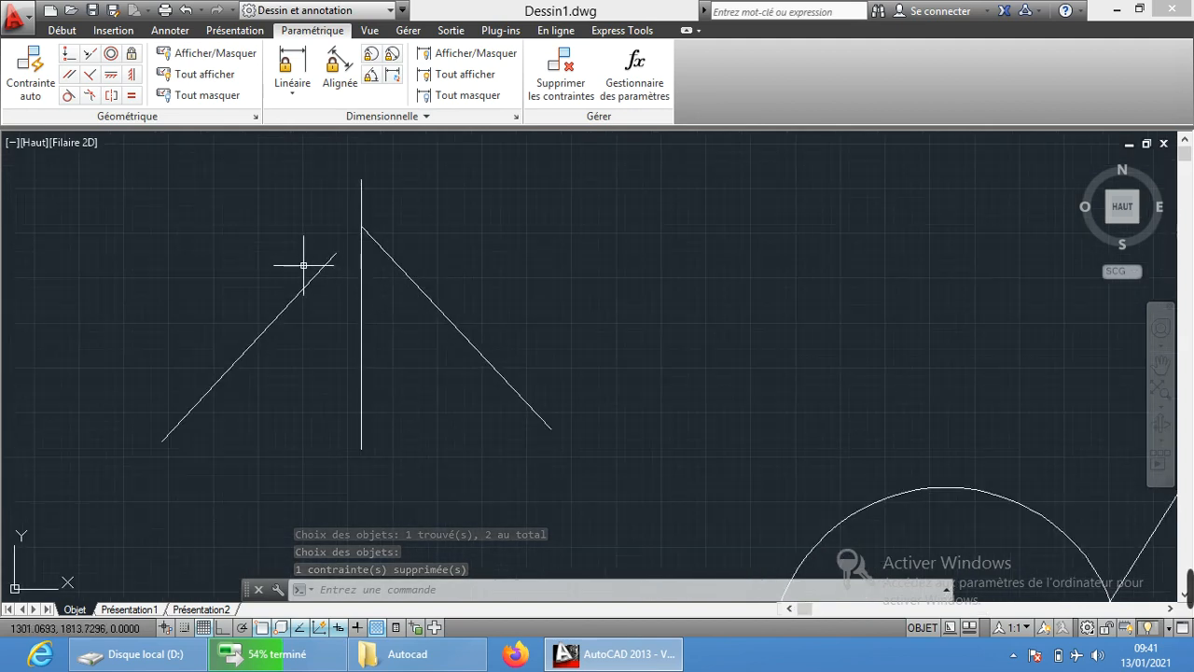